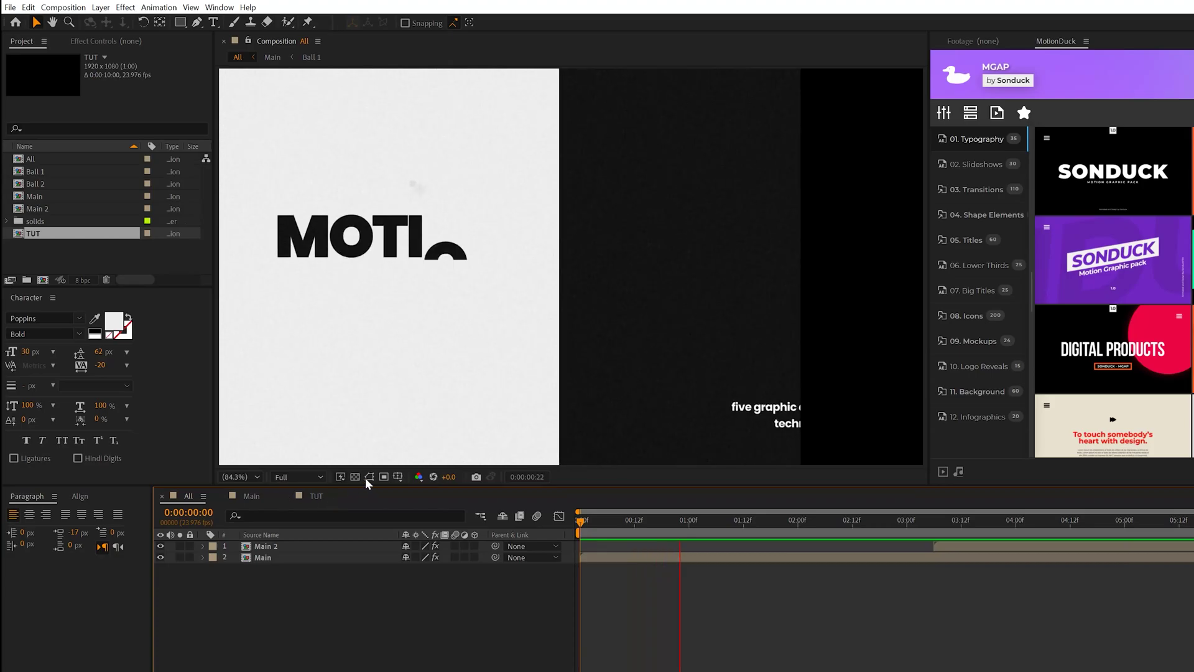
In the TUT composition, create a light grey E6E6E6 solid named BG
key("space")
key("space")
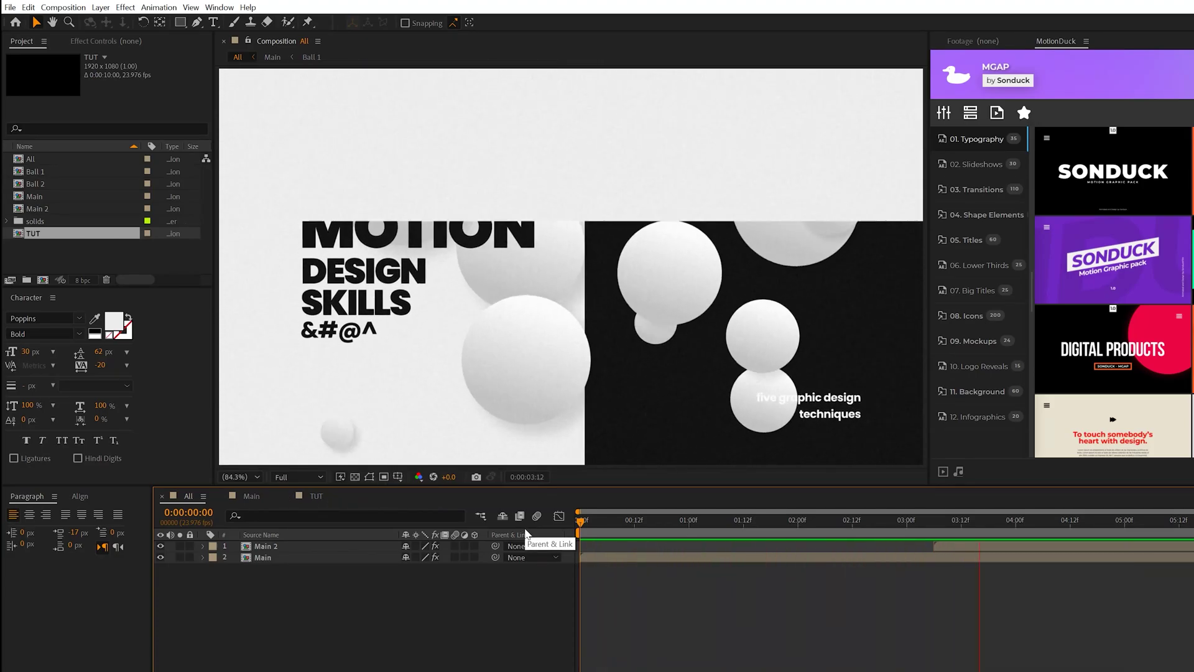
left_click(316, 496)
left_click(100, 6)
mouse_move(109, 23)
left_click(313, 35)
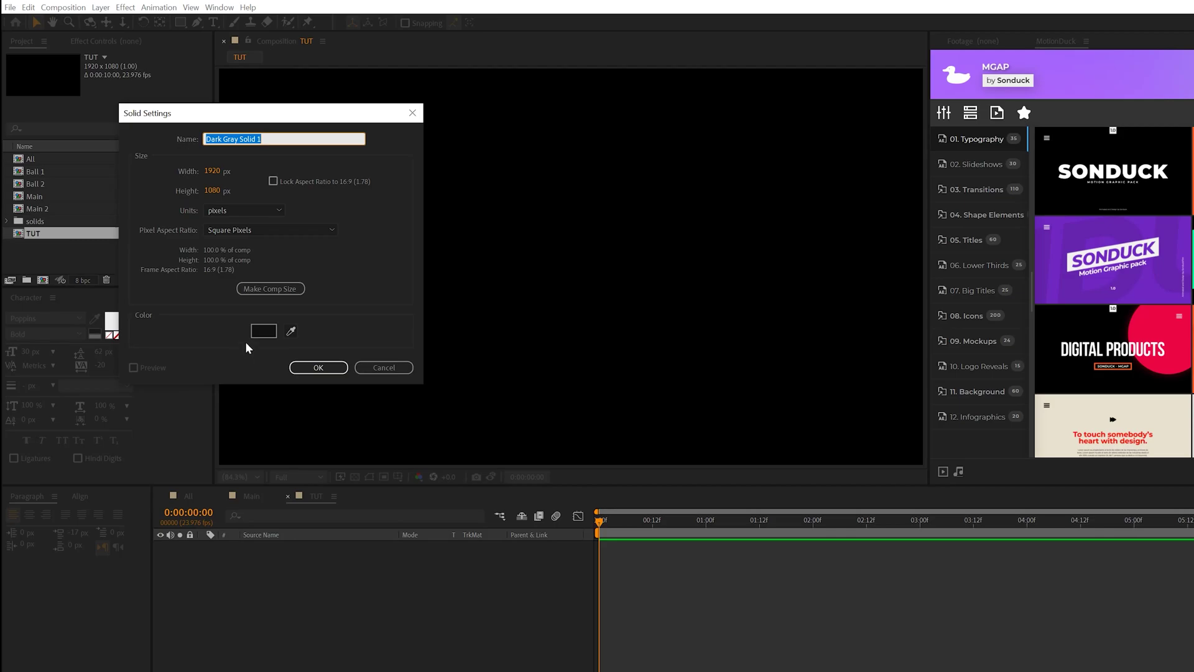
left_click(263, 331)
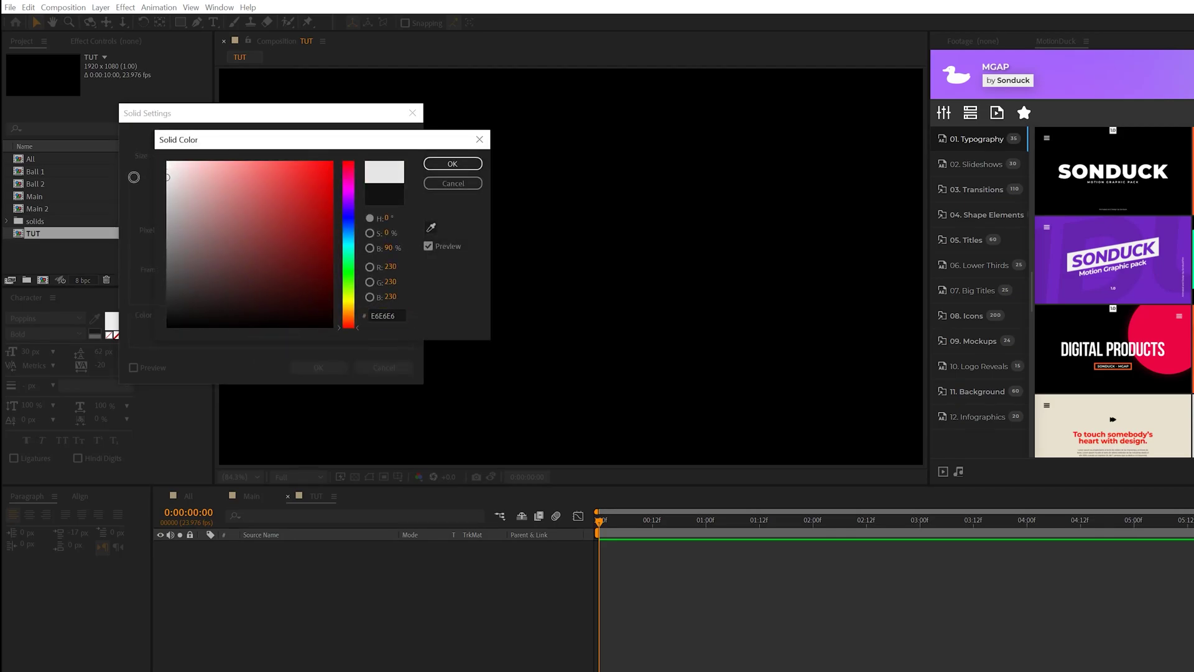
left_click(441, 164)
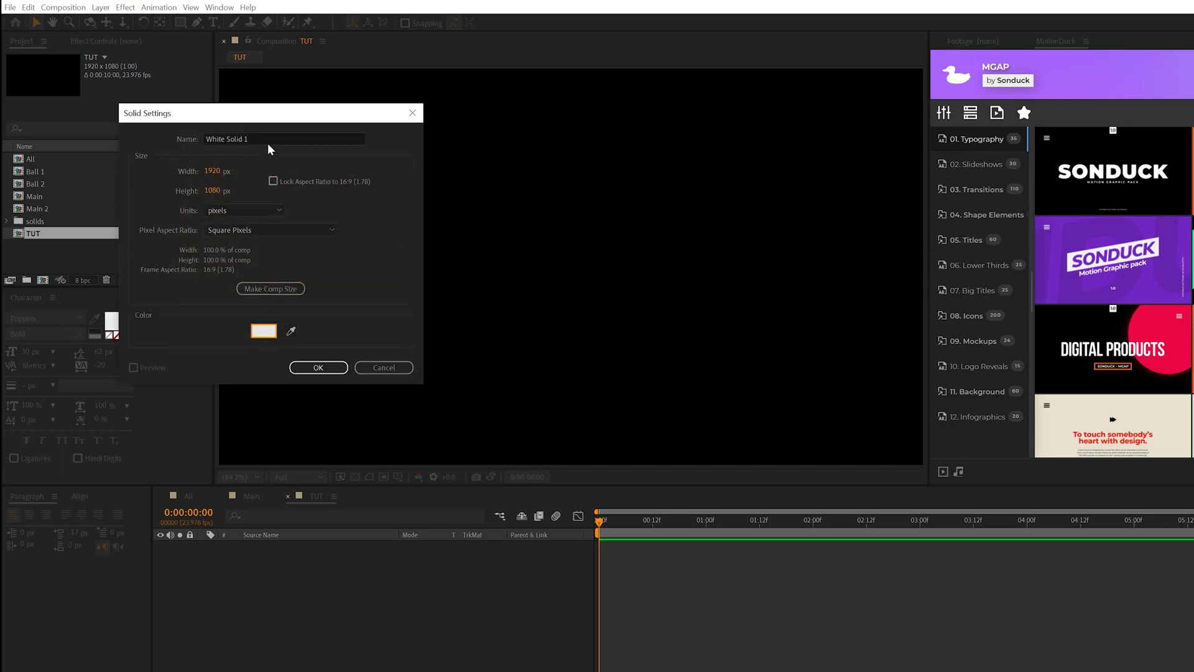
type("BG")
left_click(317, 367)
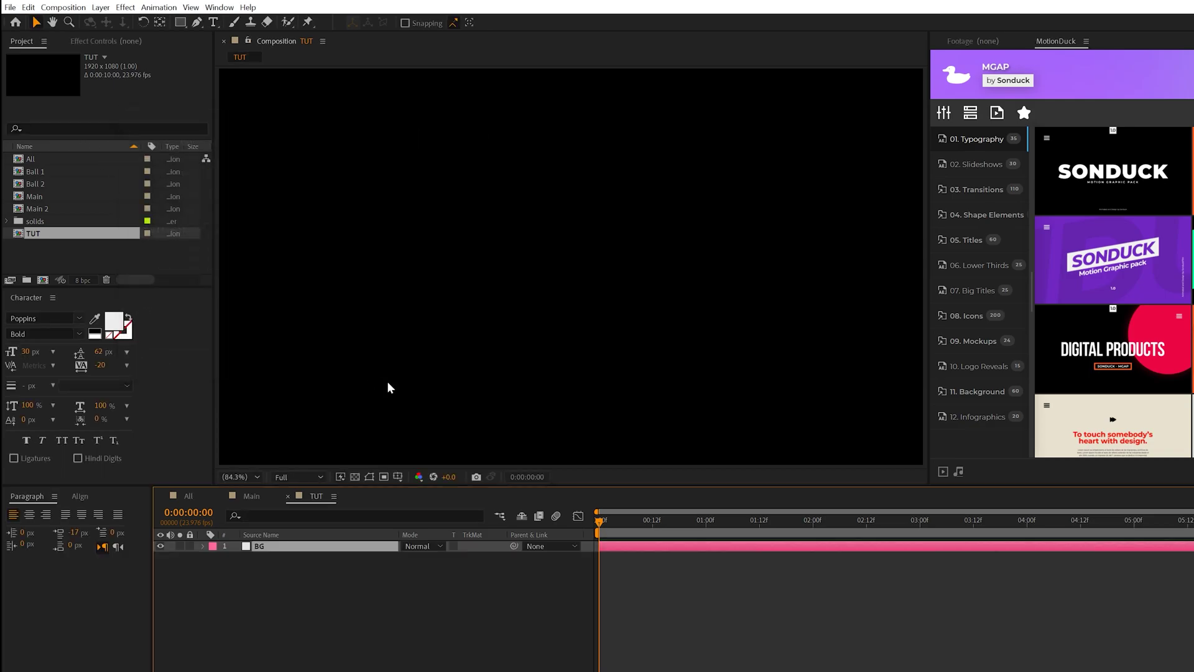
Add a second near-black 101010 solid and move the light BG solid above it
key("ctrl+shift+a")
left_click(100, 7)
mouse_move(155, 21)
left_click(321, 38)
left_click(264, 327)
type("101010")
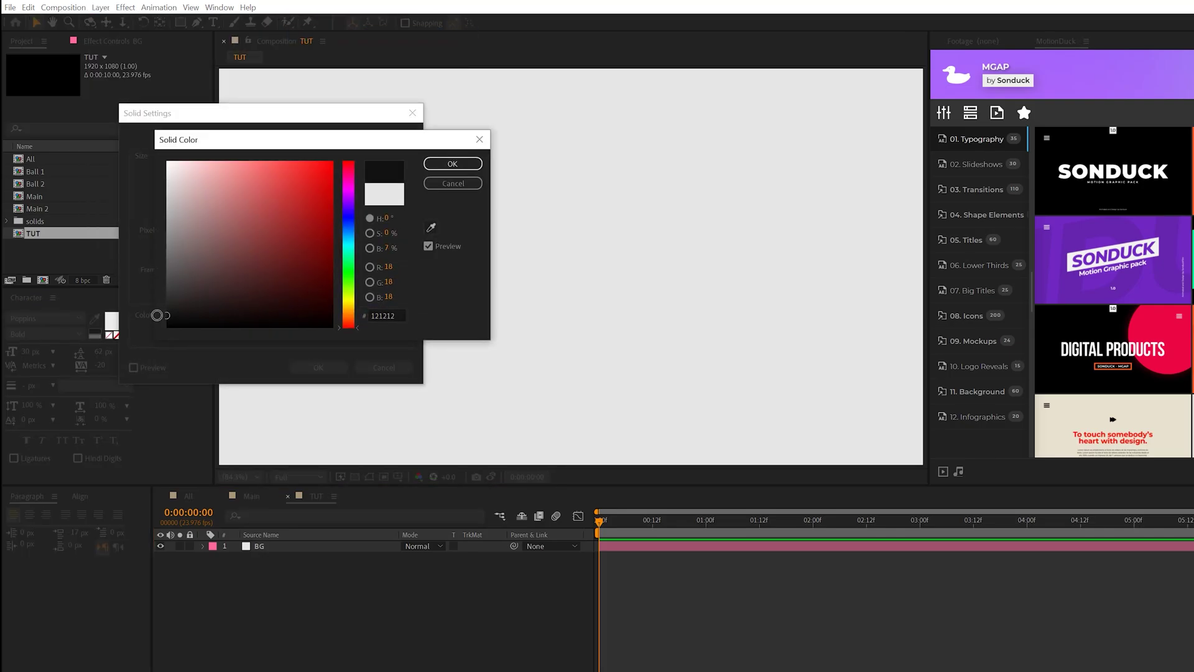
left_click(434, 167)
left_click(318, 367)
left_click_drag(249, 557, 260, 546)
Move the light BG solid to Position X 0, checking the split with safe-area guides
key("p")
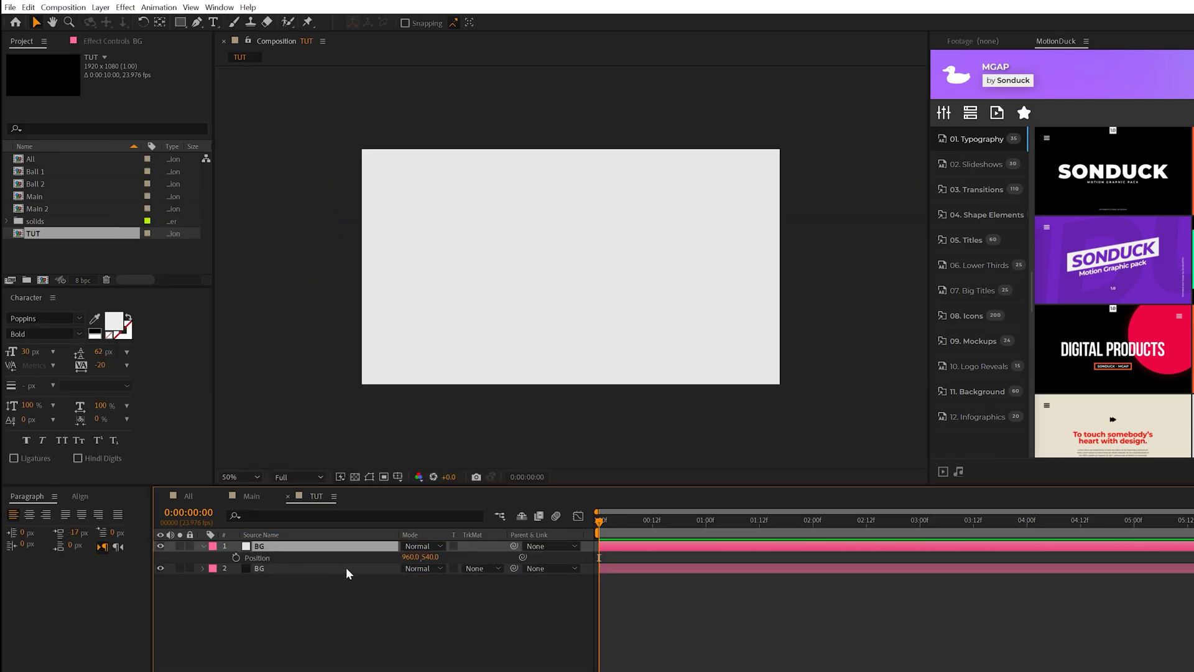
left_click(398, 477)
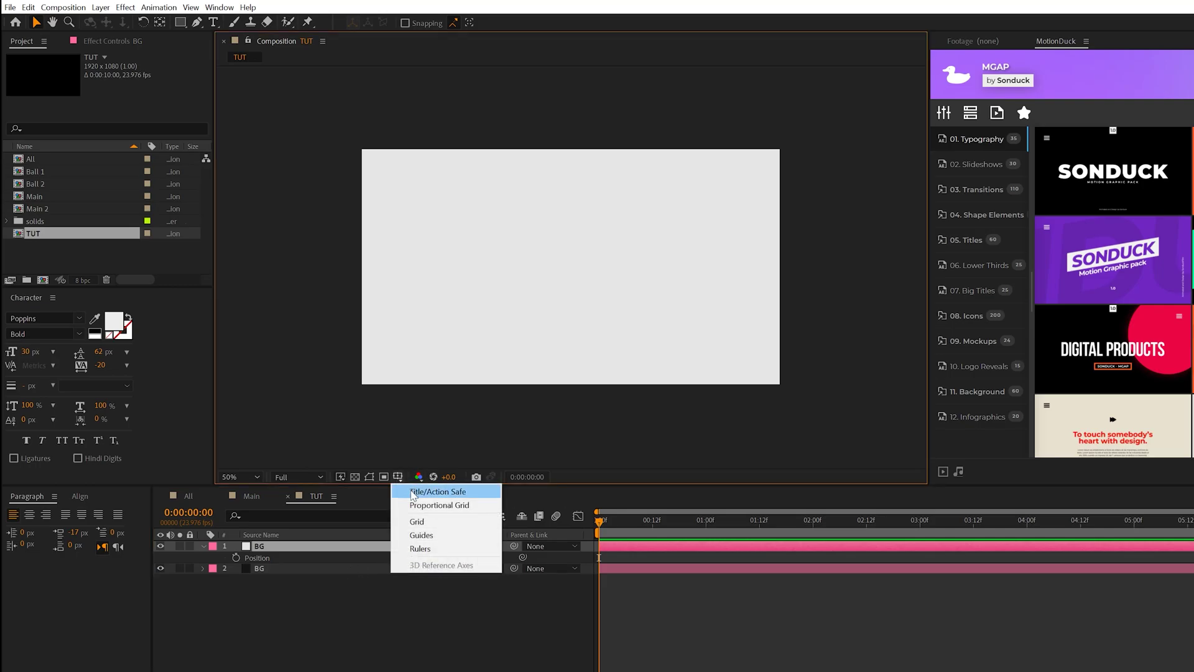
left_click(435, 491)
key("slash")
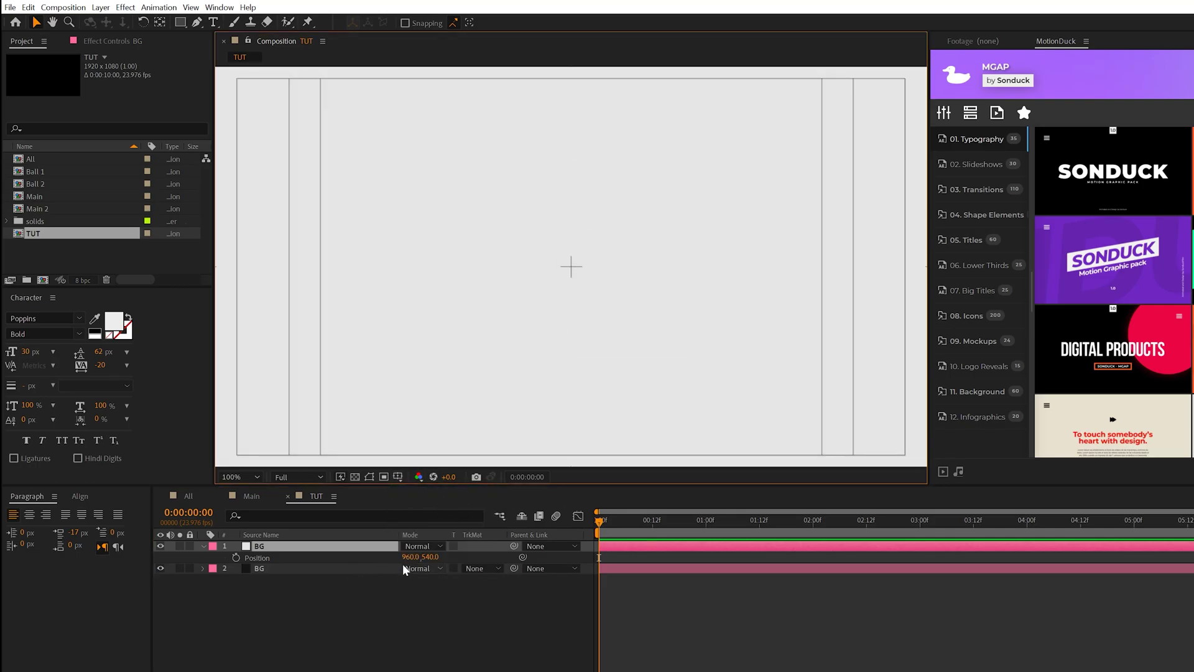
left_click_drag(405, 559, 334, 553)
key("comma")
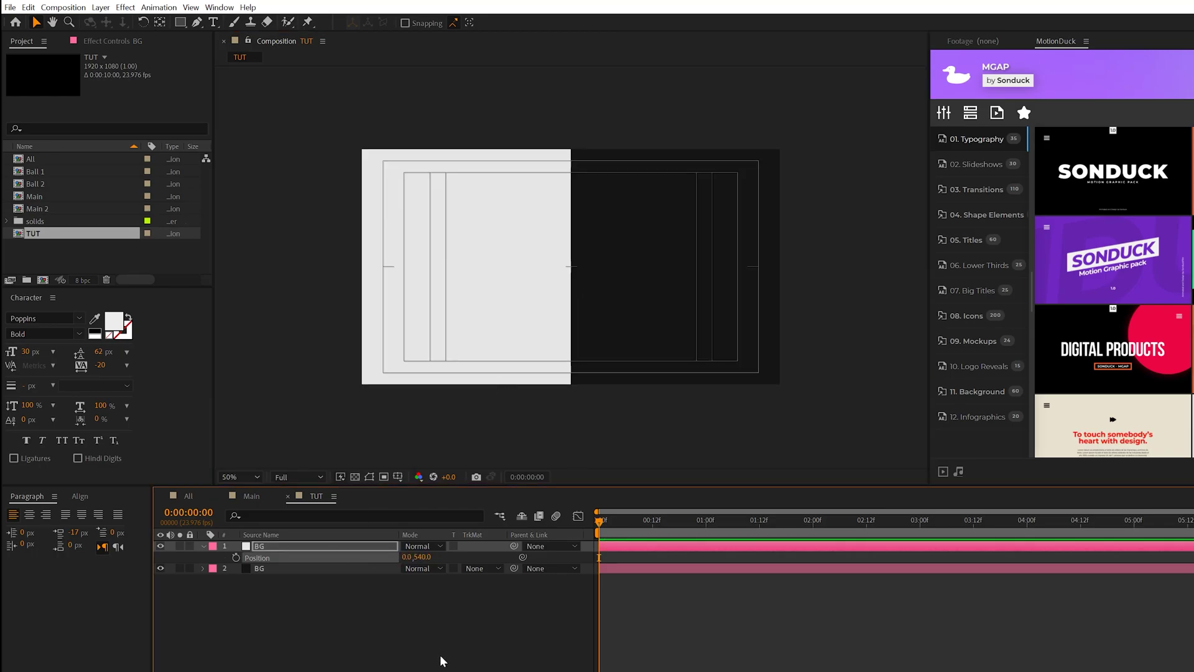
key("apostrophe")
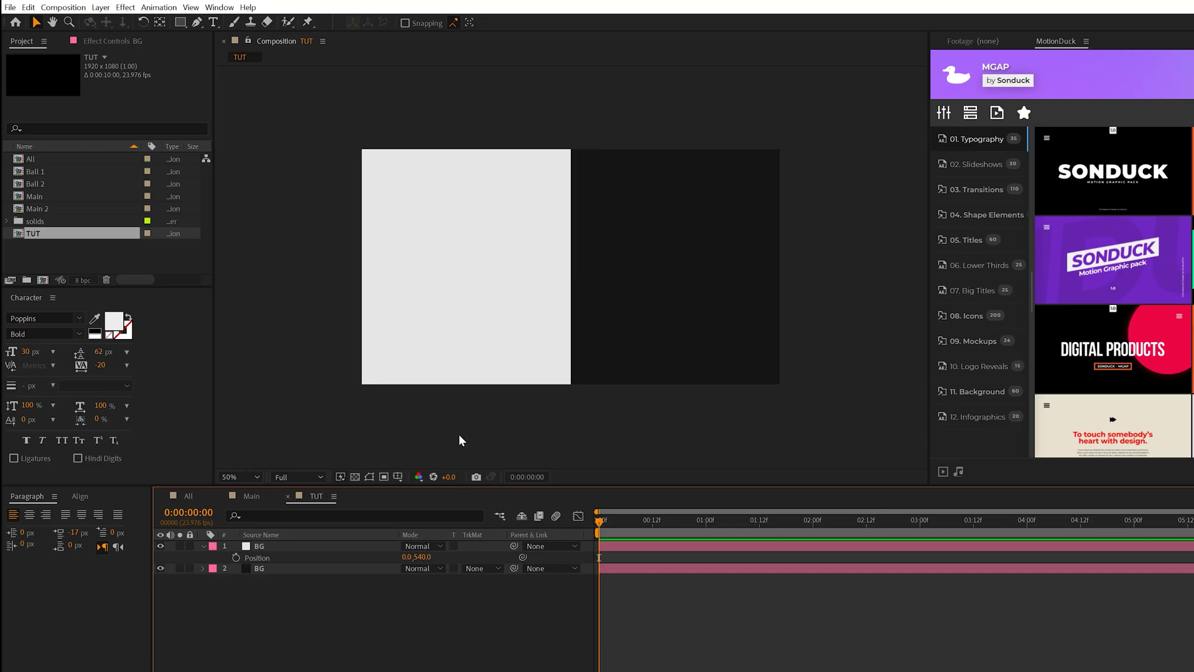
Keyframe the light BG solid's Position so it starts off-screen left at X -967
left_click(266, 545)
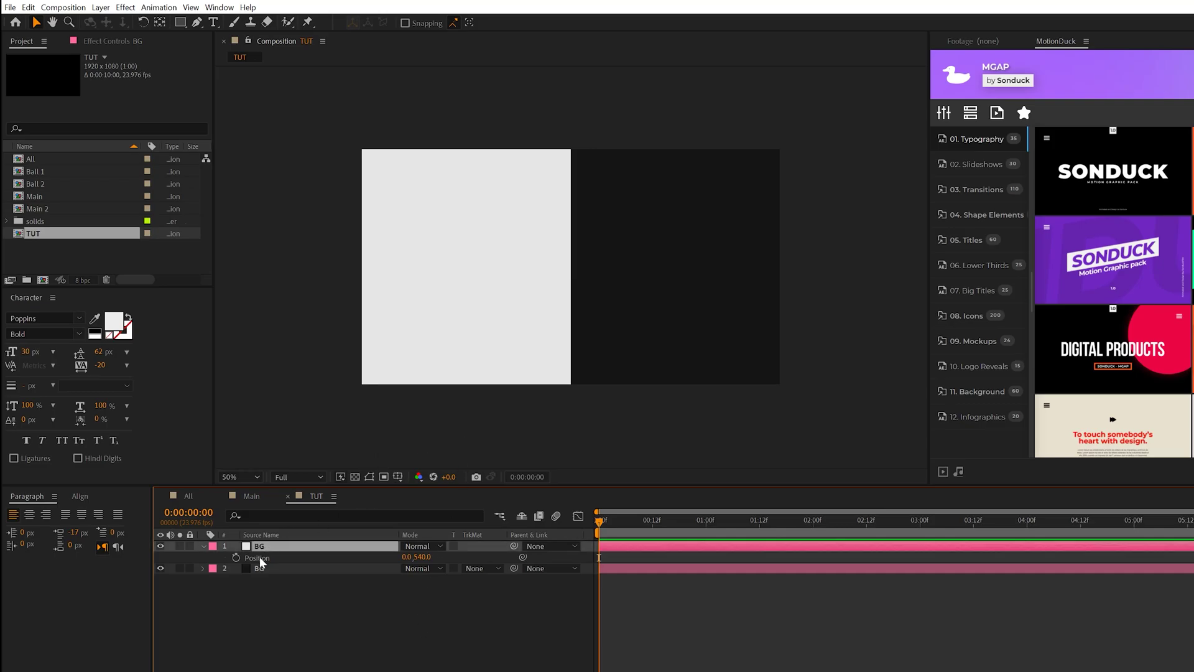
left_click(236, 558)
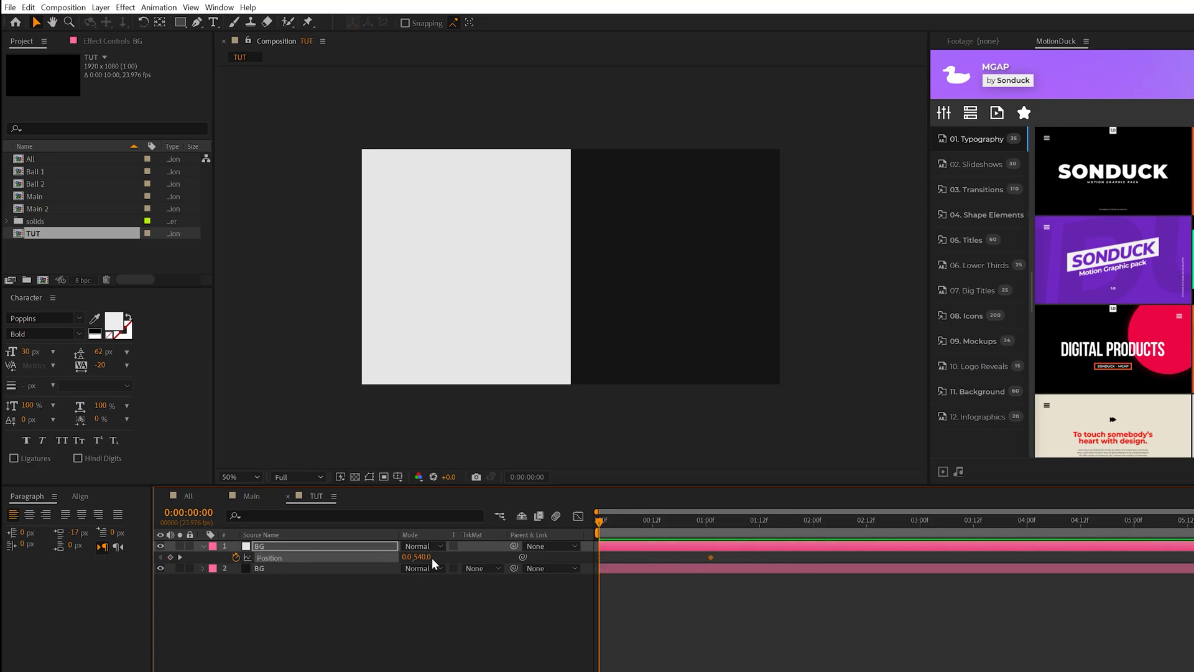
left_click_drag(406, 557, 163, 559)
left_click(372, 477)
left_click(652, 523)
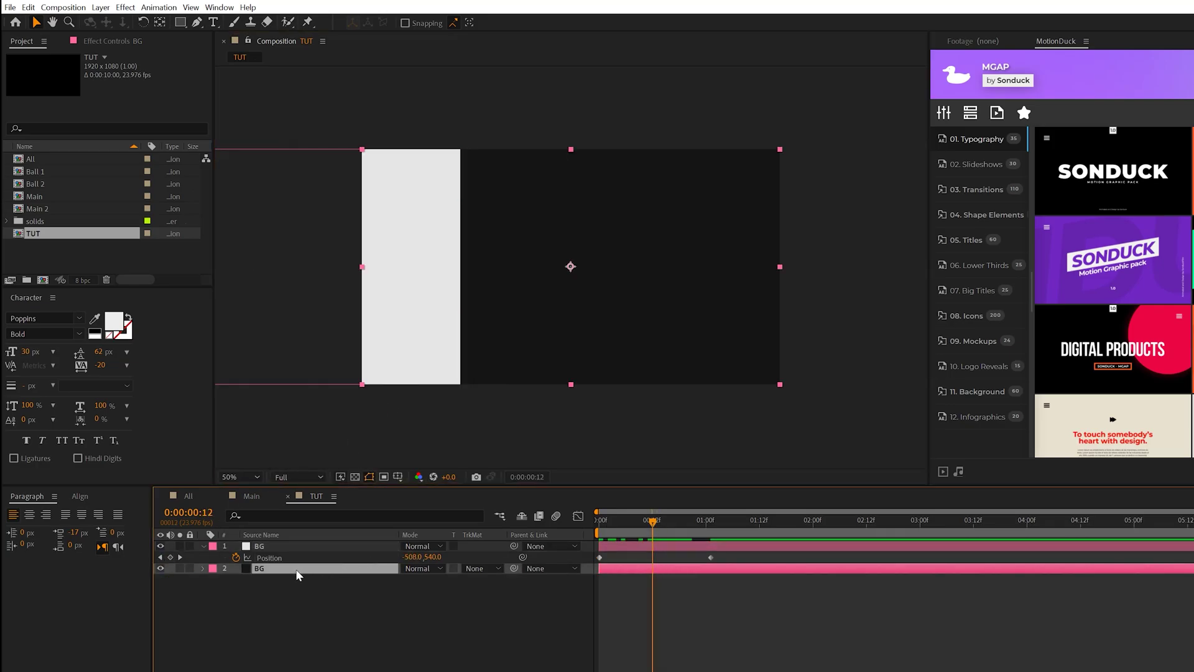
Keyframe the dark solid's Position offset at 12f, preview, and Easy Ease all four keyframes
key("p")
left_click(237, 580)
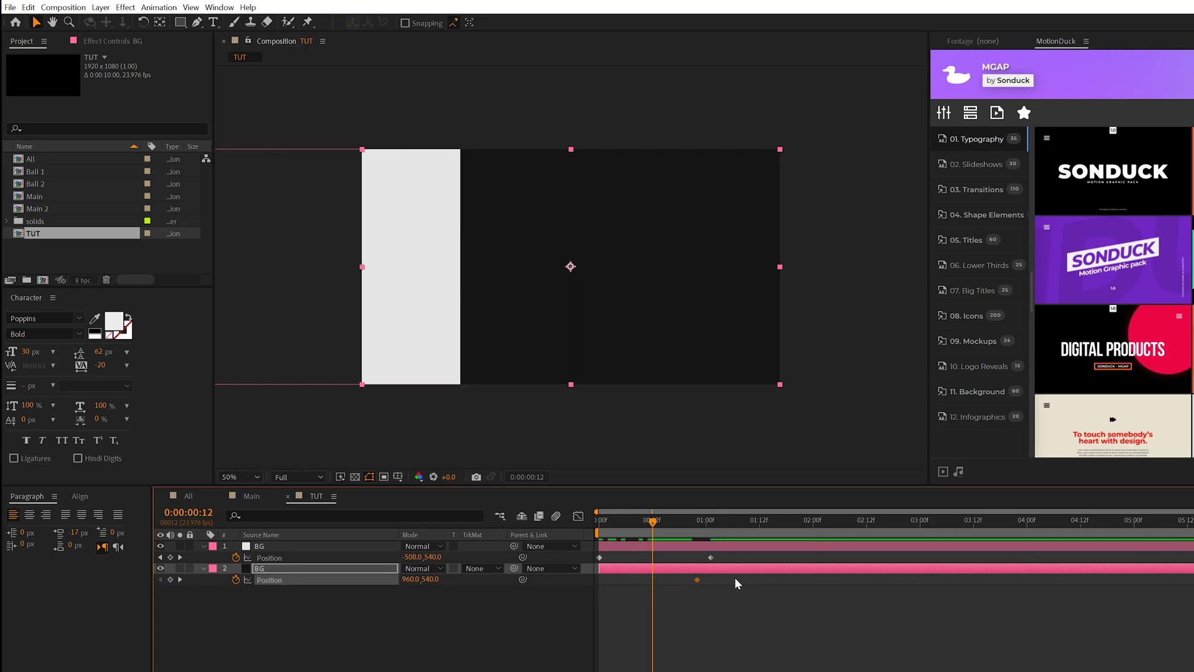
left_click_drag(761, 583, 764, 581)
left_click_drag(413, 580, 289, 583)
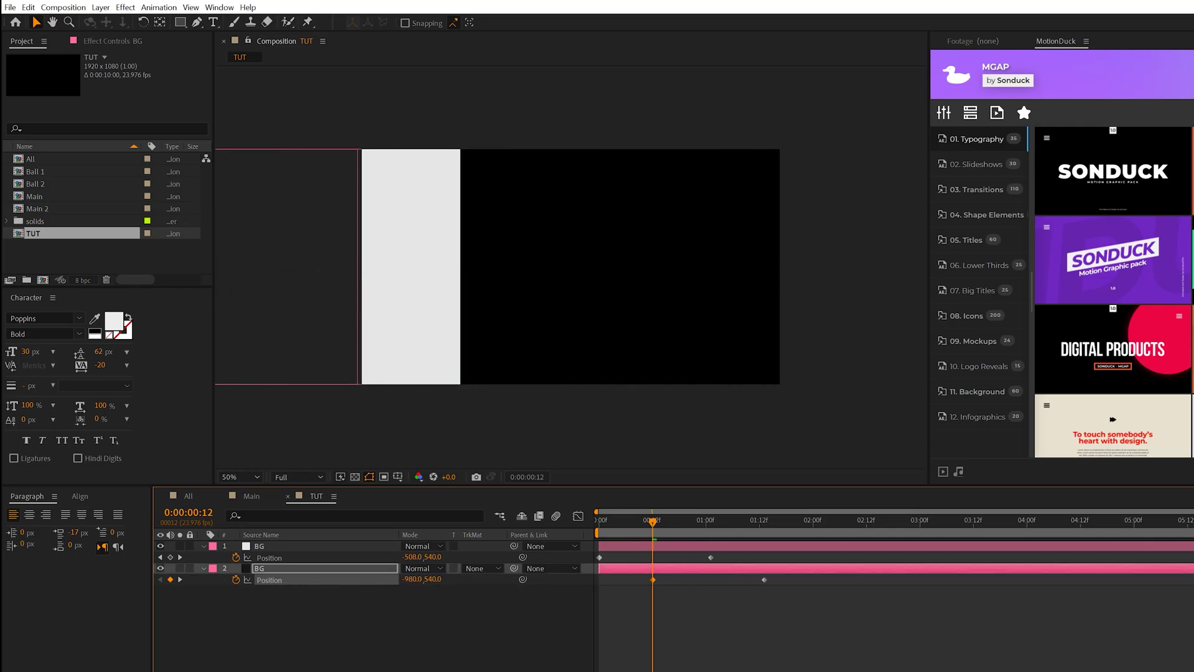
left_click_drag(630, 515, 505, 525)
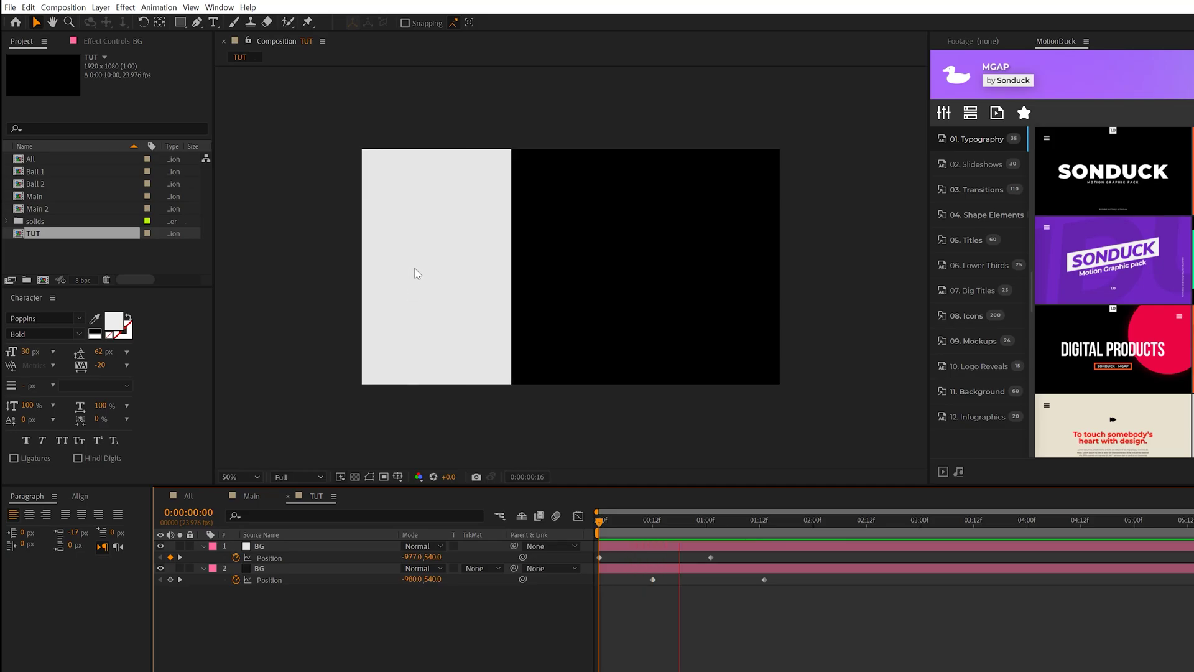
key("space")
left_click_drag(571, 619, 817, 547)
key("F9")
Increase the BG keyframes' influence in the Graph Editor for stronger easing, then return to frame 0
left_click(573, 519)
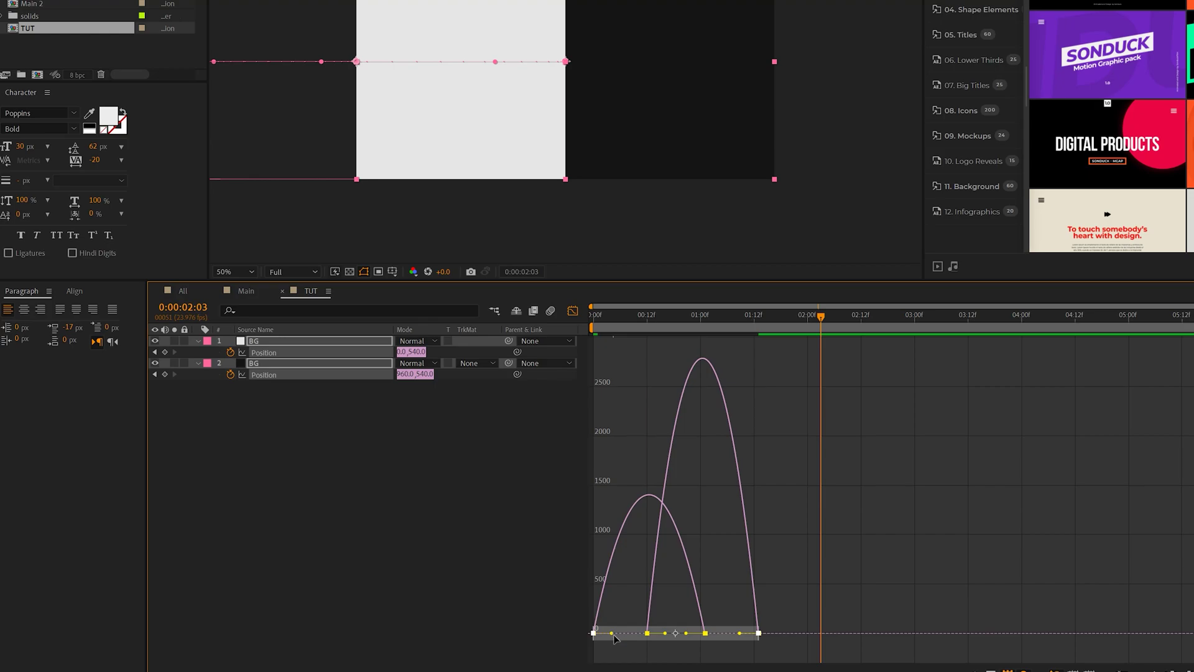
left_click_drag(614, 635, 691, 639)
key("shift+F3")
key("Home")
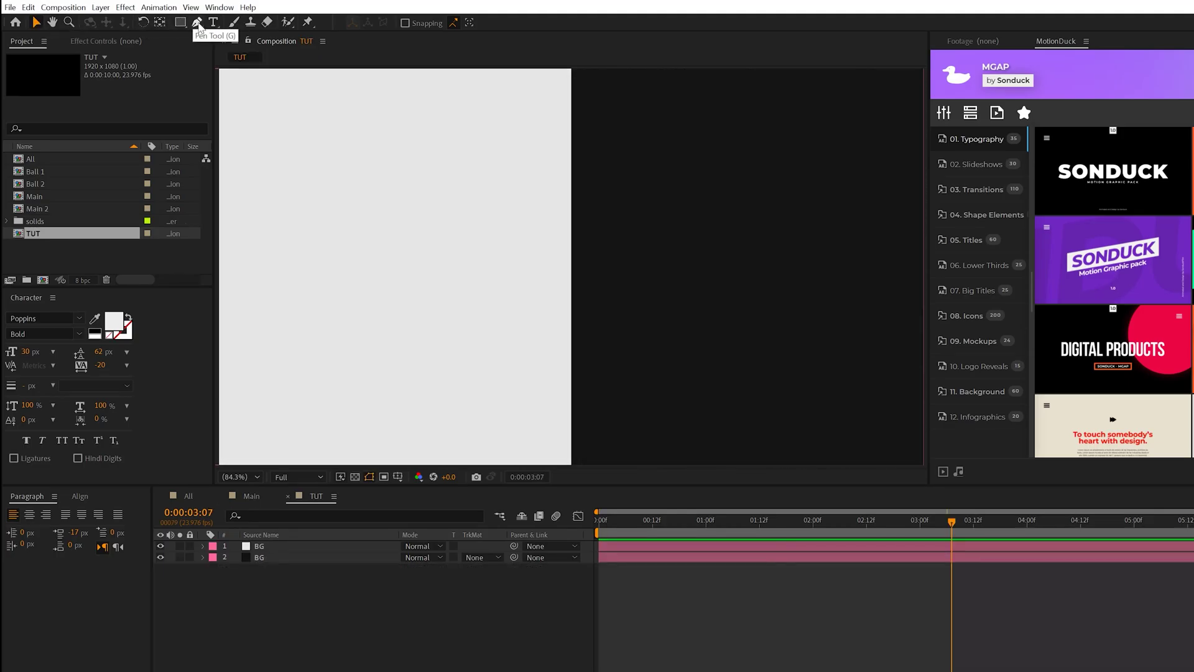
Add a black MOTION text layer on the light left half
key("ctrl+t")
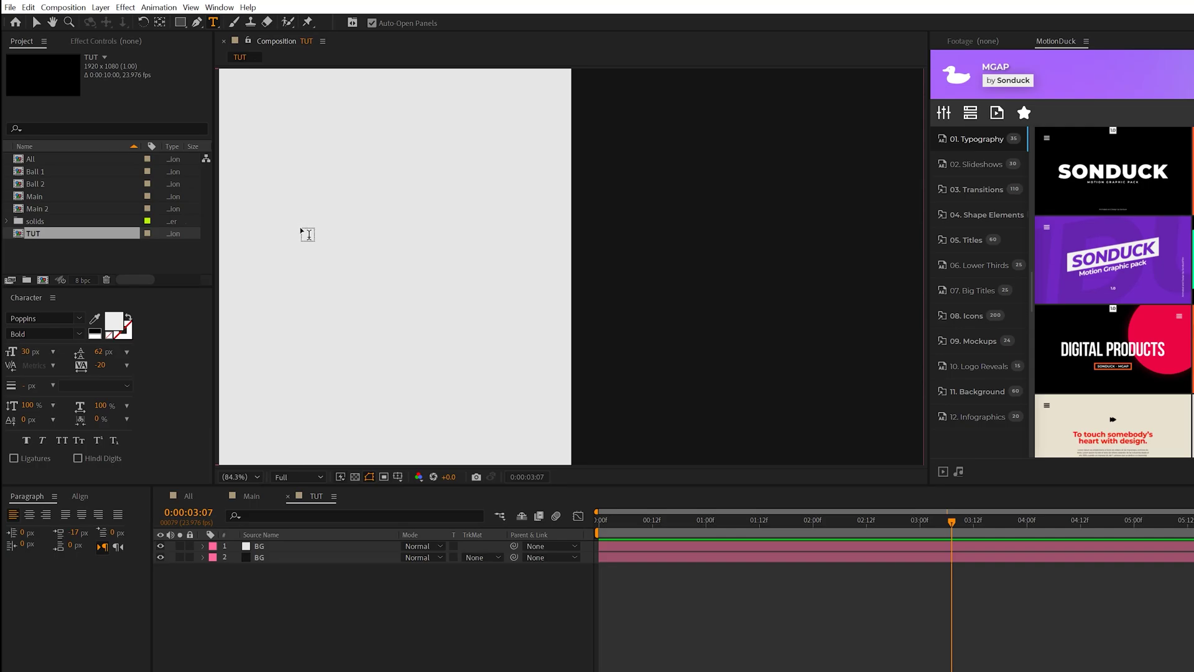
left_click(302, 236)
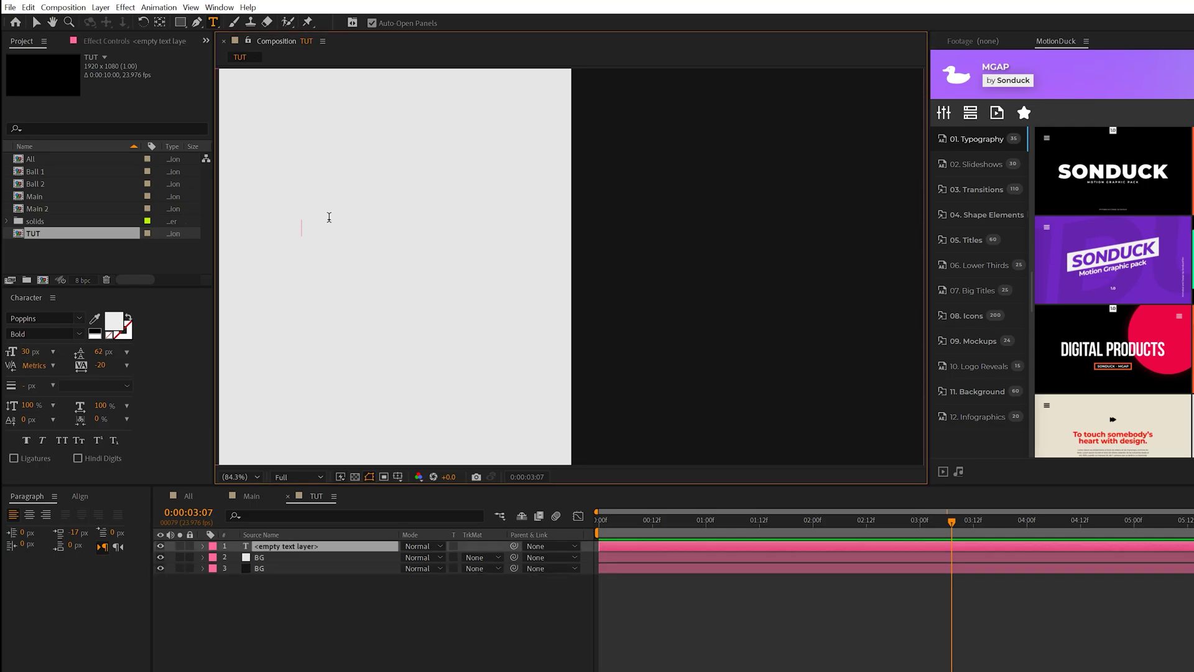
type("DESIGN")
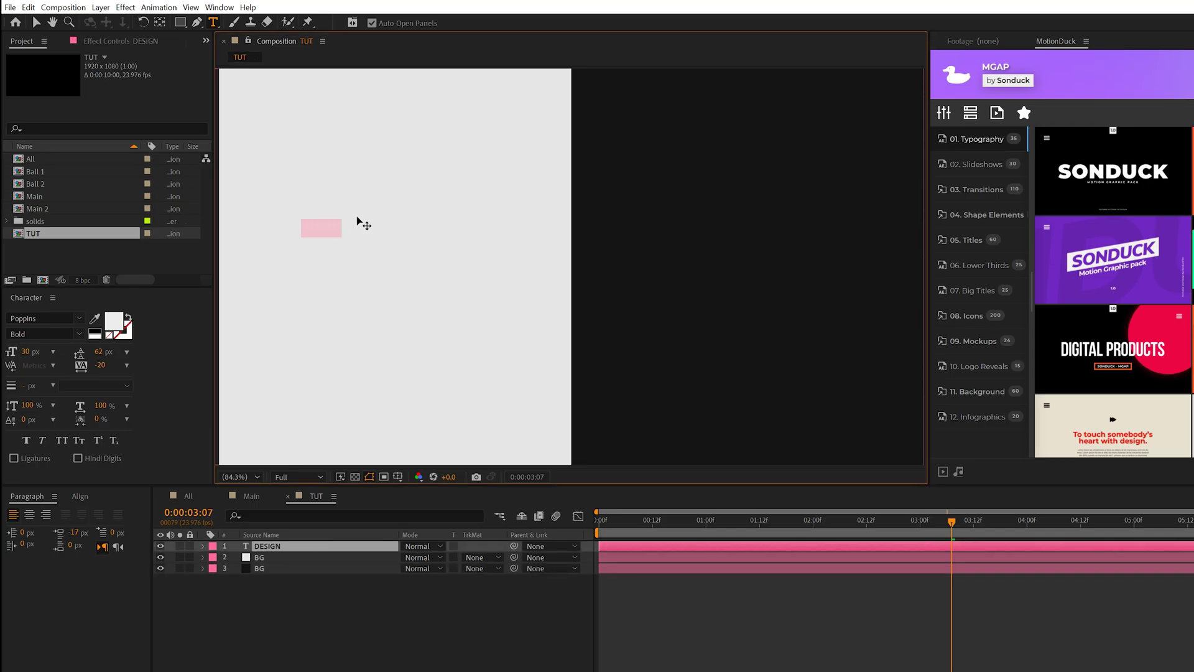
left_click(96, 321)
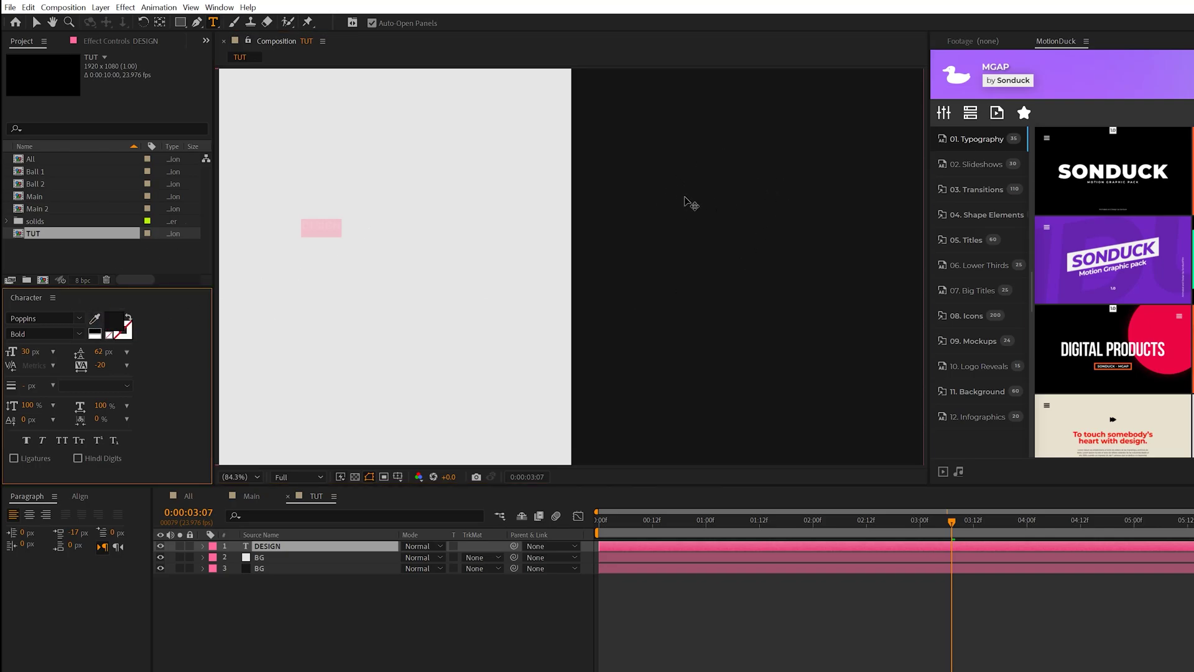
left_click(330, 637)
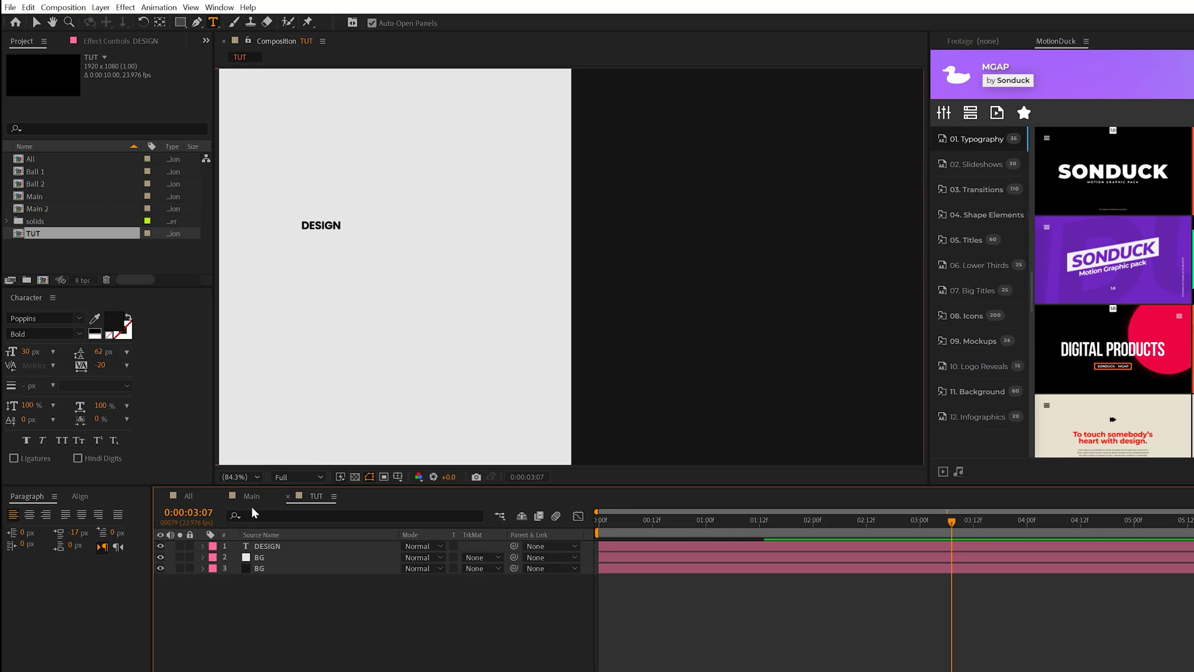
key("ctrl+z")
Style MOTION at 120 px in Poppins Black with -40 tracking
left_click_drag(28, 353, 92, 354)
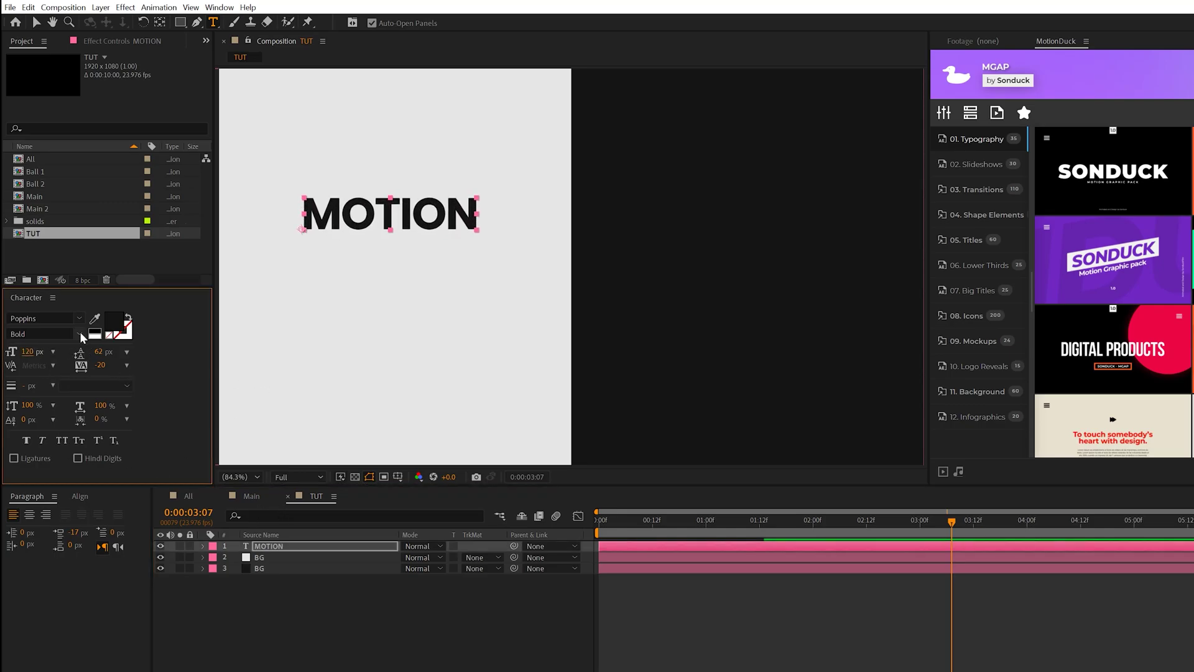
left_click(79, 335)
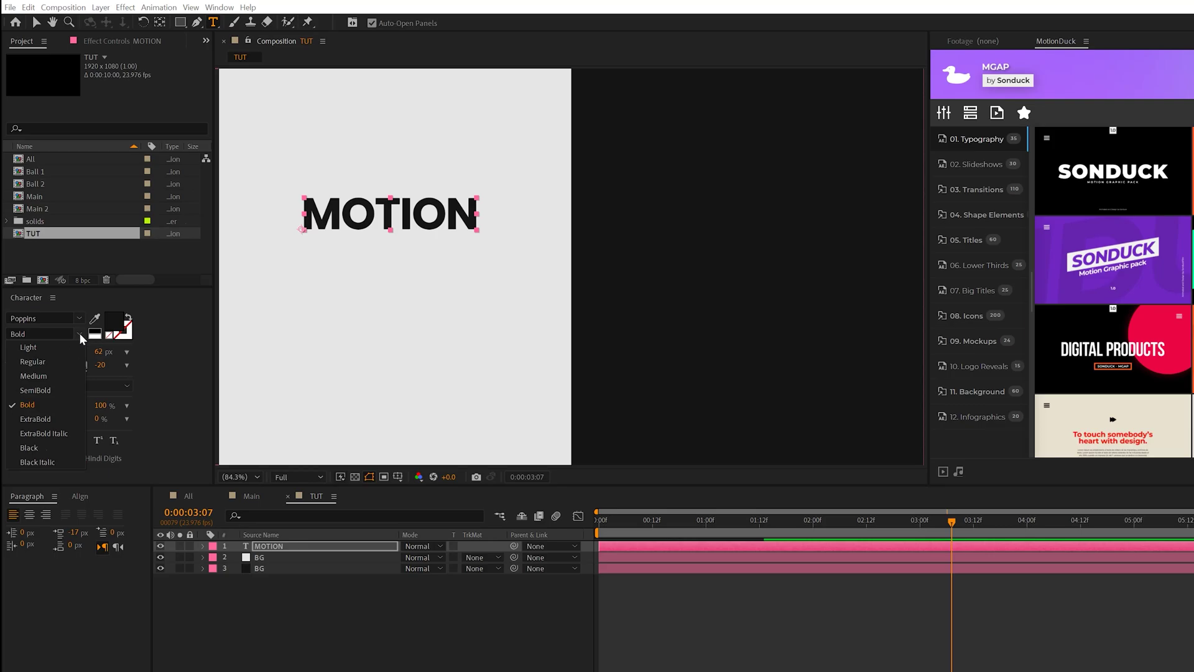
left_click(42, 445)
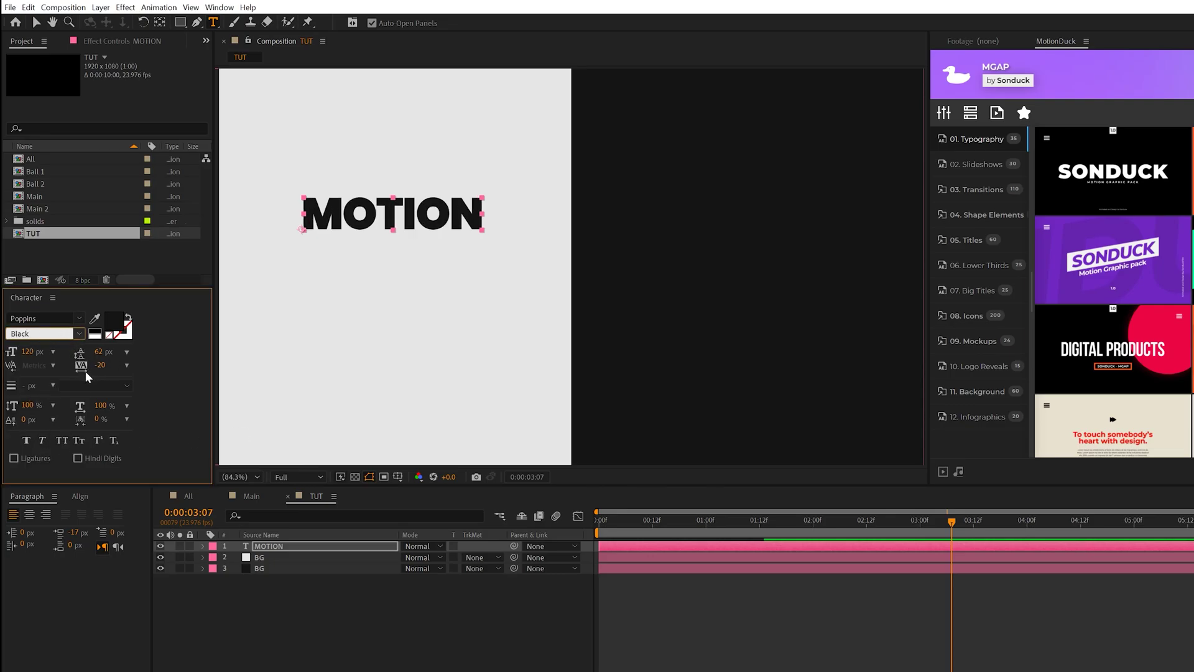
key("Down")
key("Down")
left_click(317, 617)
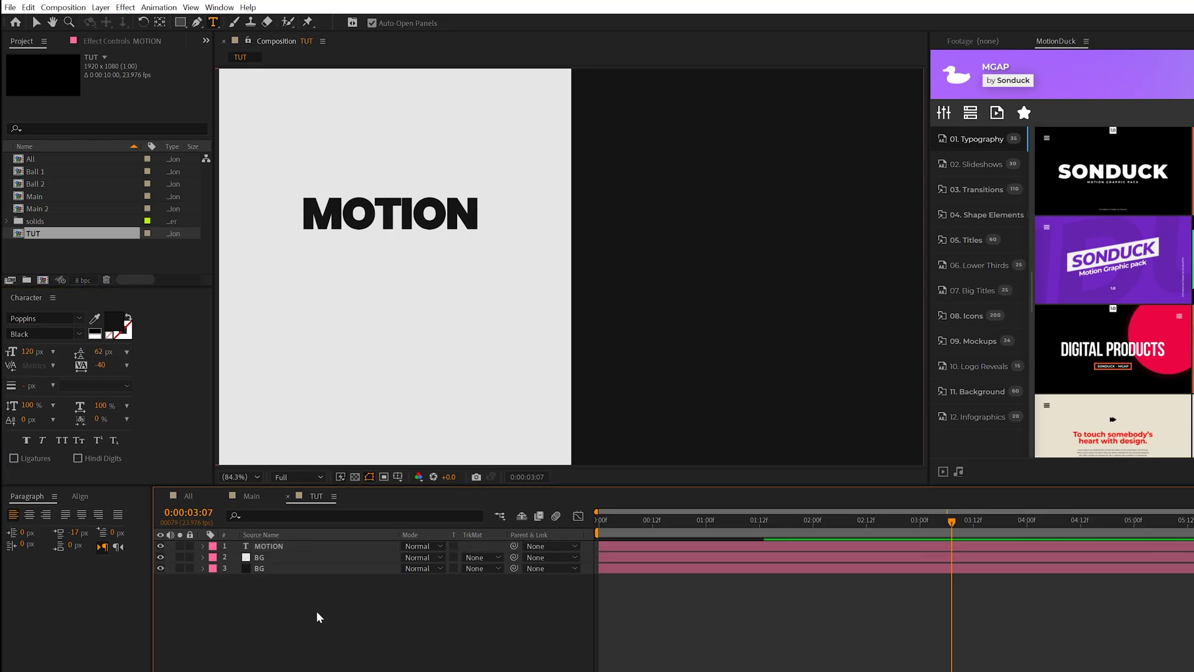
Duplicate the MOTION title, place the copy just below it, and shrink it to 90 px
key("v")
left_click(321, 545)
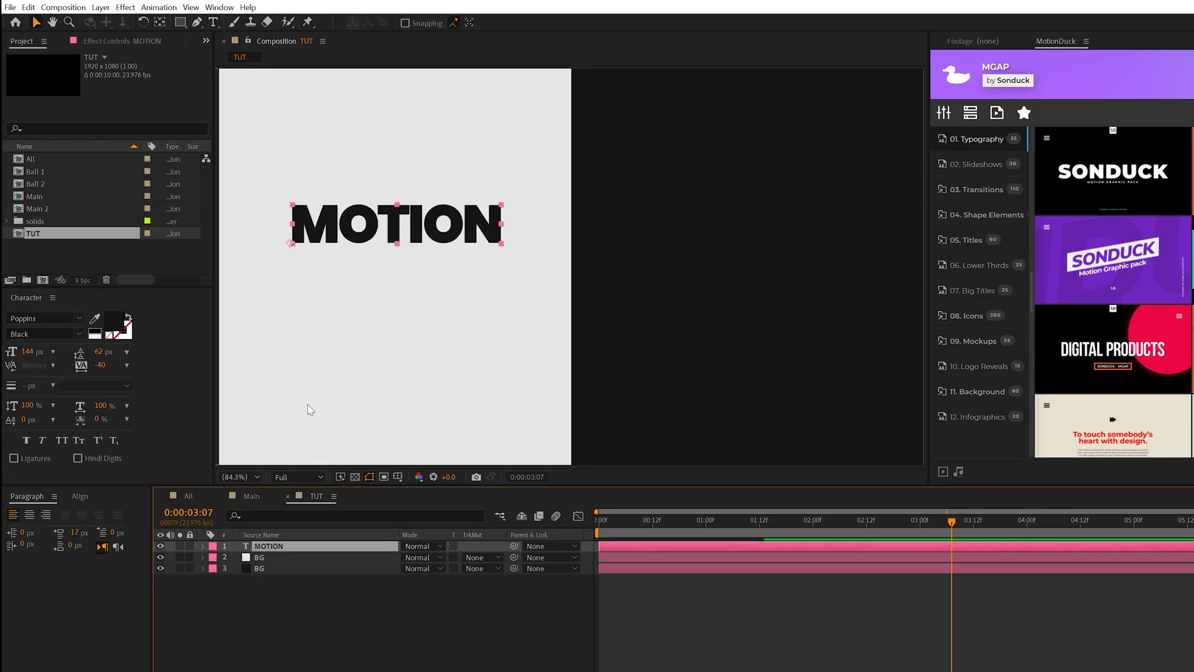
left_click(31, 8)
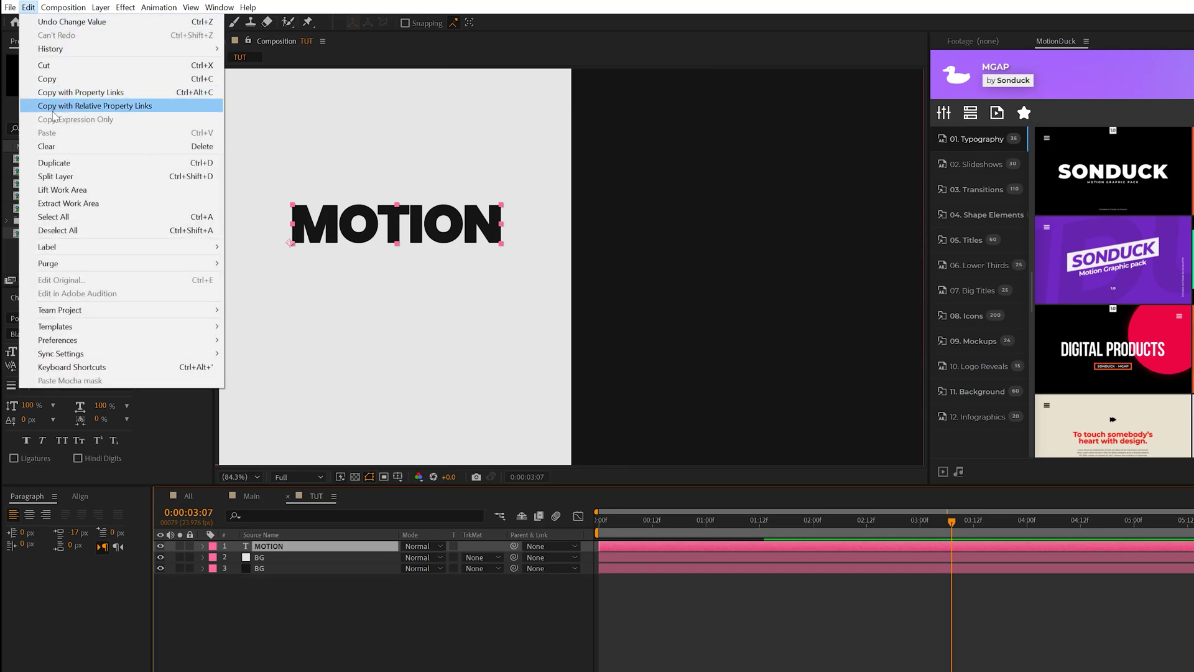
left_click(50, 162)
left_click_drag(406, 234, 405, 275)
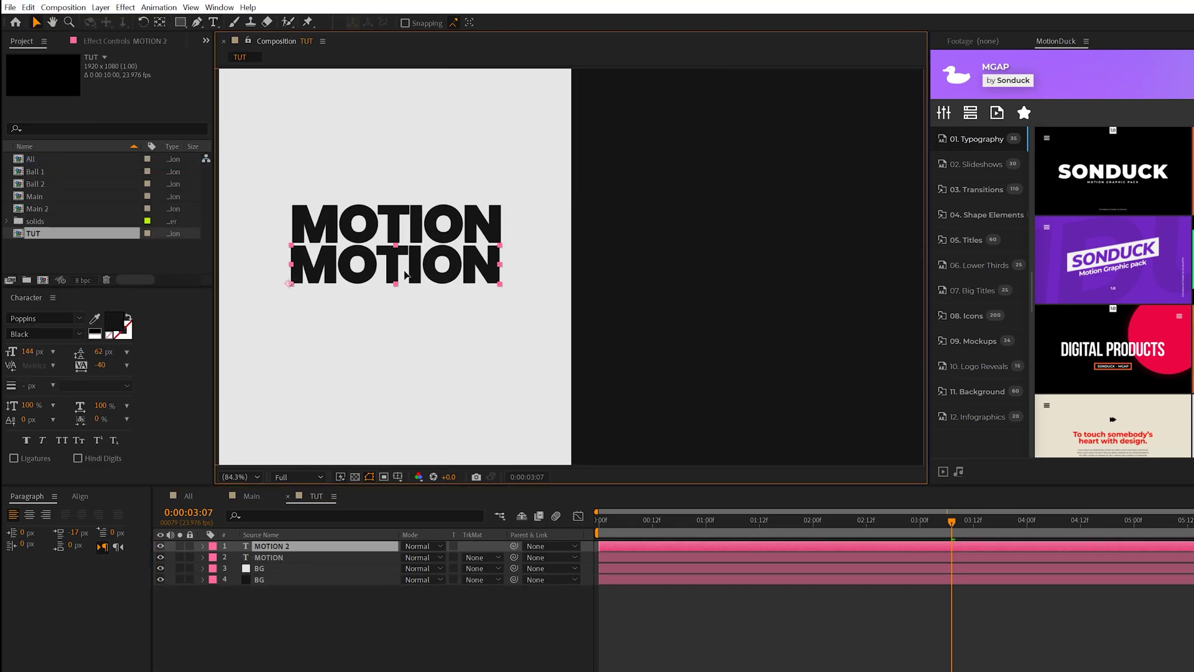
key("Return")
left_click_drag(28, 352, 6, 354)
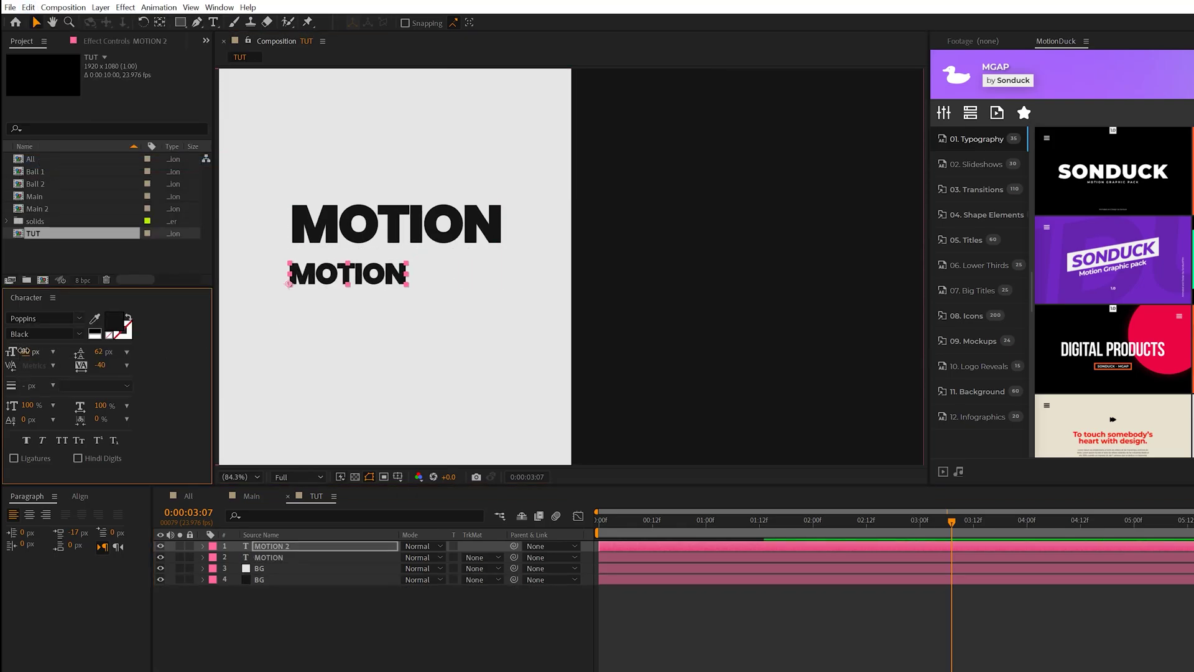
Retype the copy as two lines DESIGN SKILLS with 94 px leading
double_click(323, 269)
type("DESIGN")
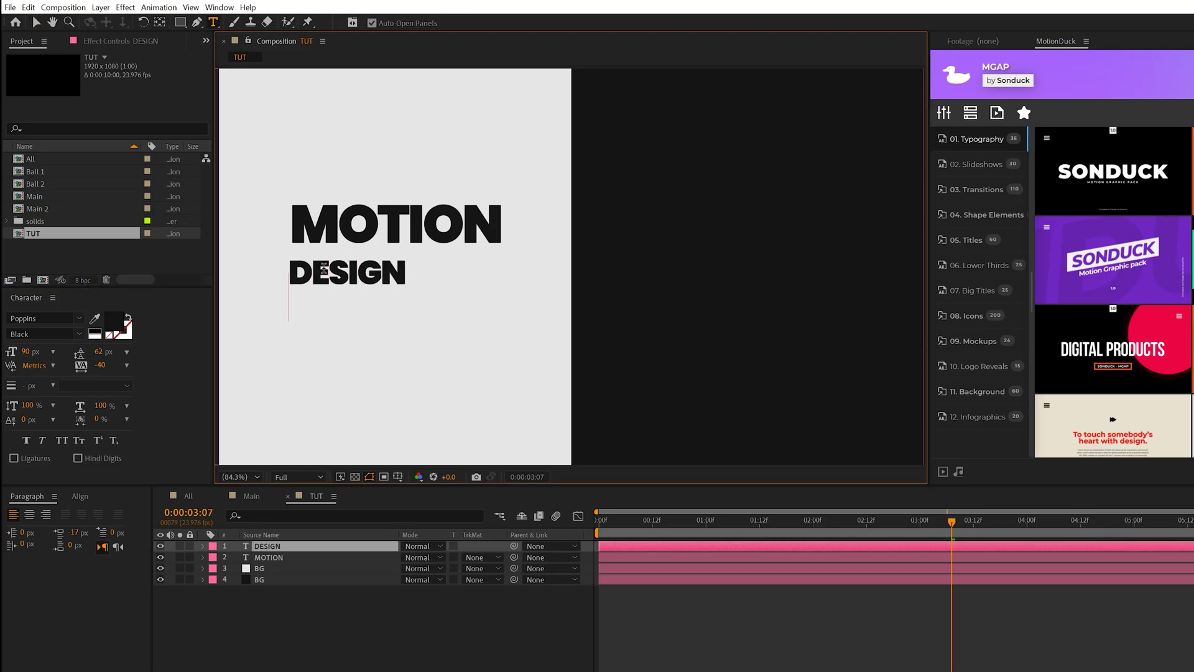
key("ctrl+a")
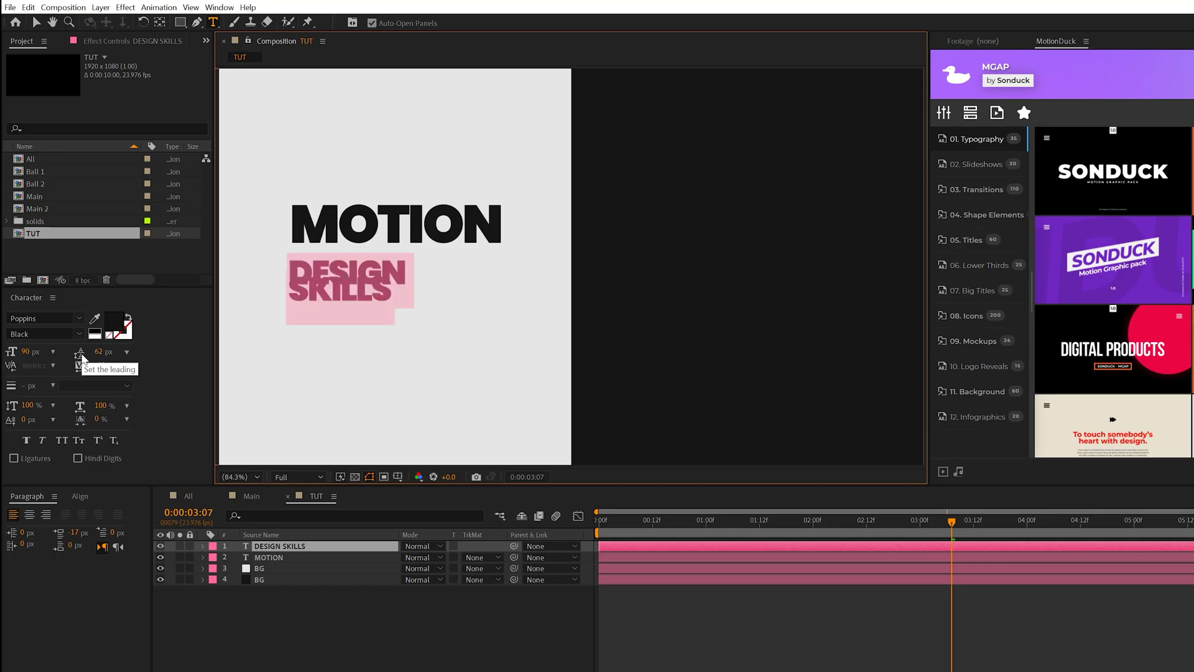
left_click_drag(97, 353, 121, 354)
Add a '#^@!' text line under SKILLS at 67 px with -20 tracking
left_click(303, 354)
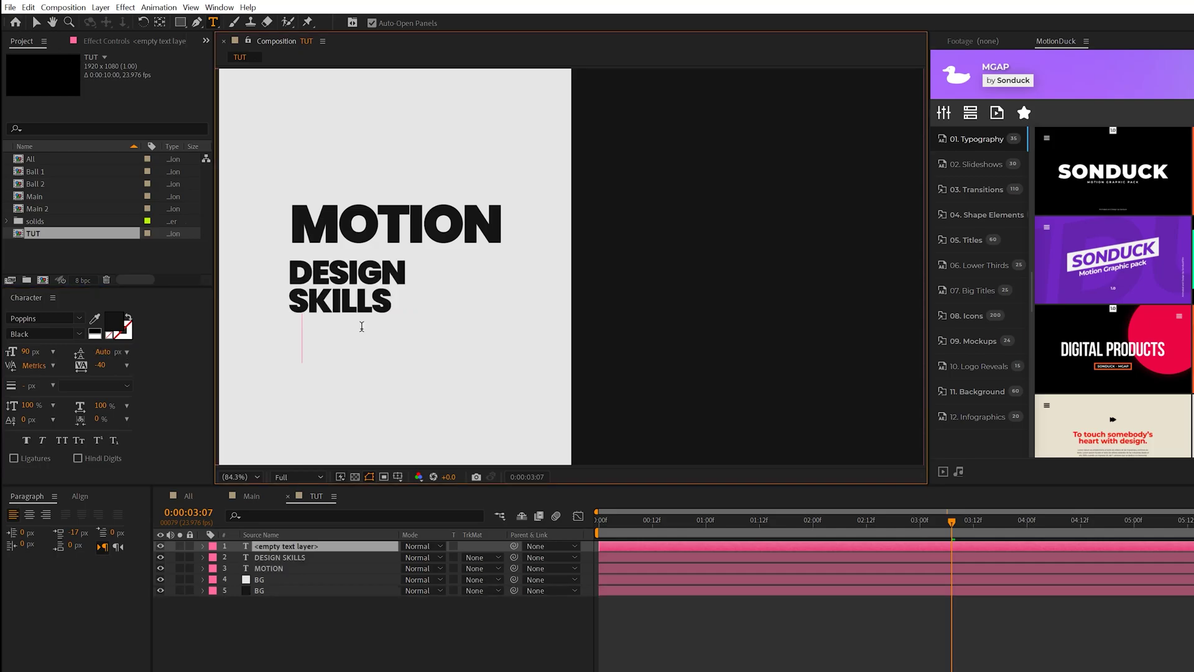
type("#^@!")
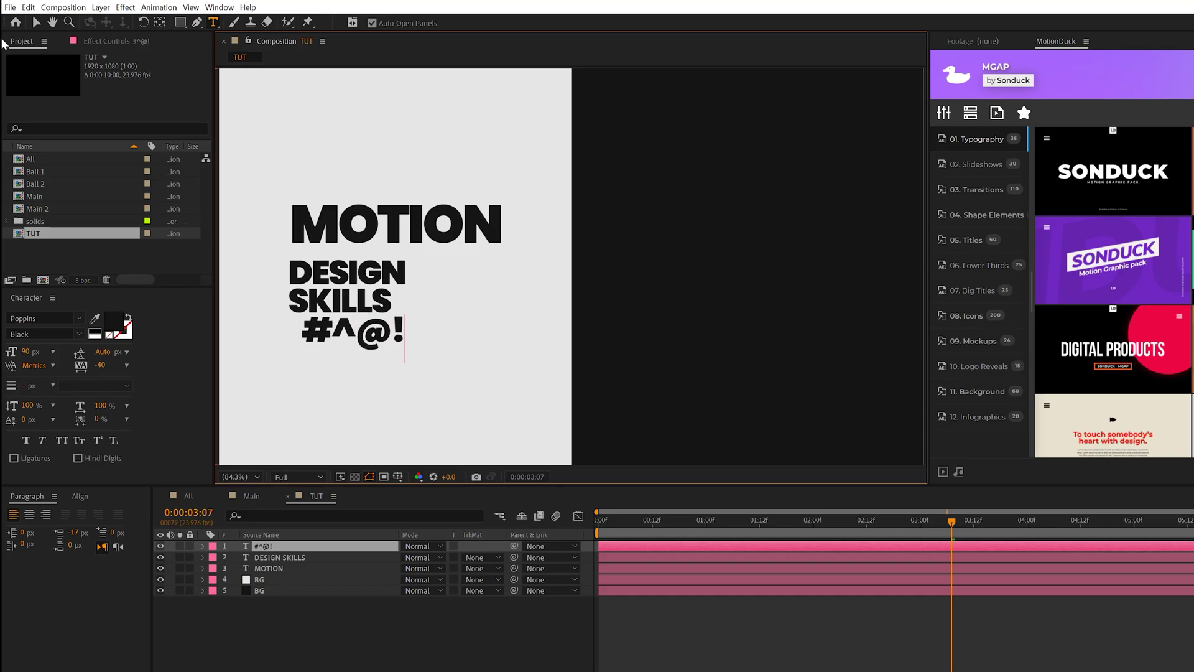
left_click(36, 23)
left_click(101, 365)
type("-20-30")
key("Return")
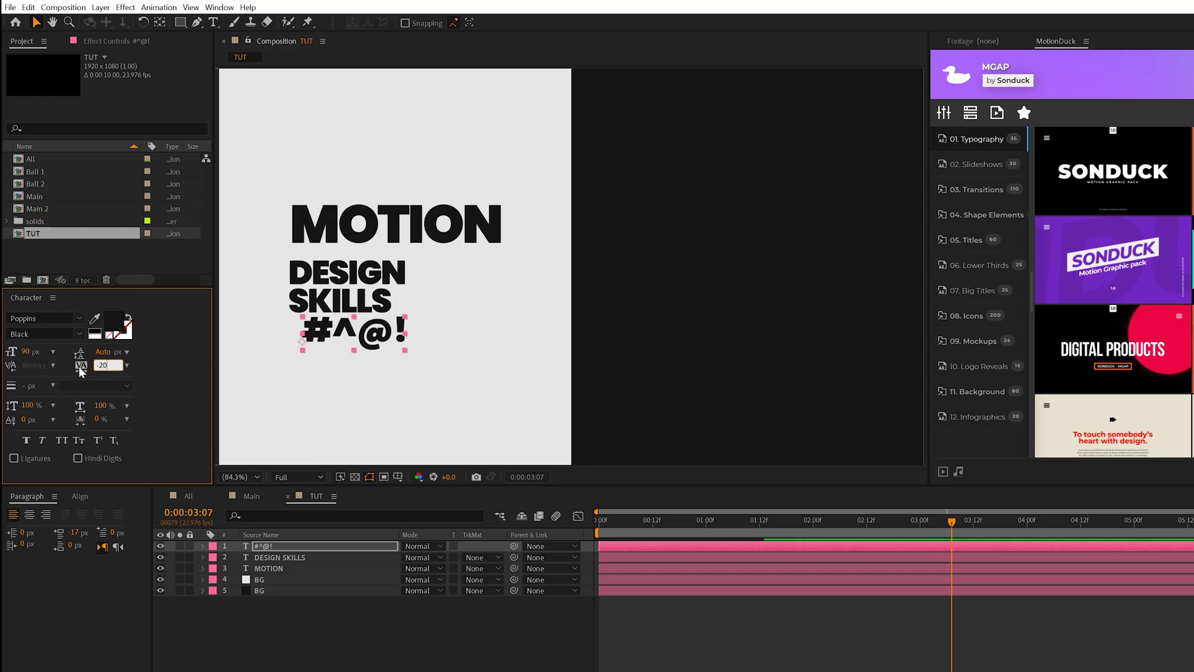
key("Return")
left_click_drag(24, 351, 8, 352)
Select all three text layers and align their left edges in the Align panel
left_click(246, 568, "shift")
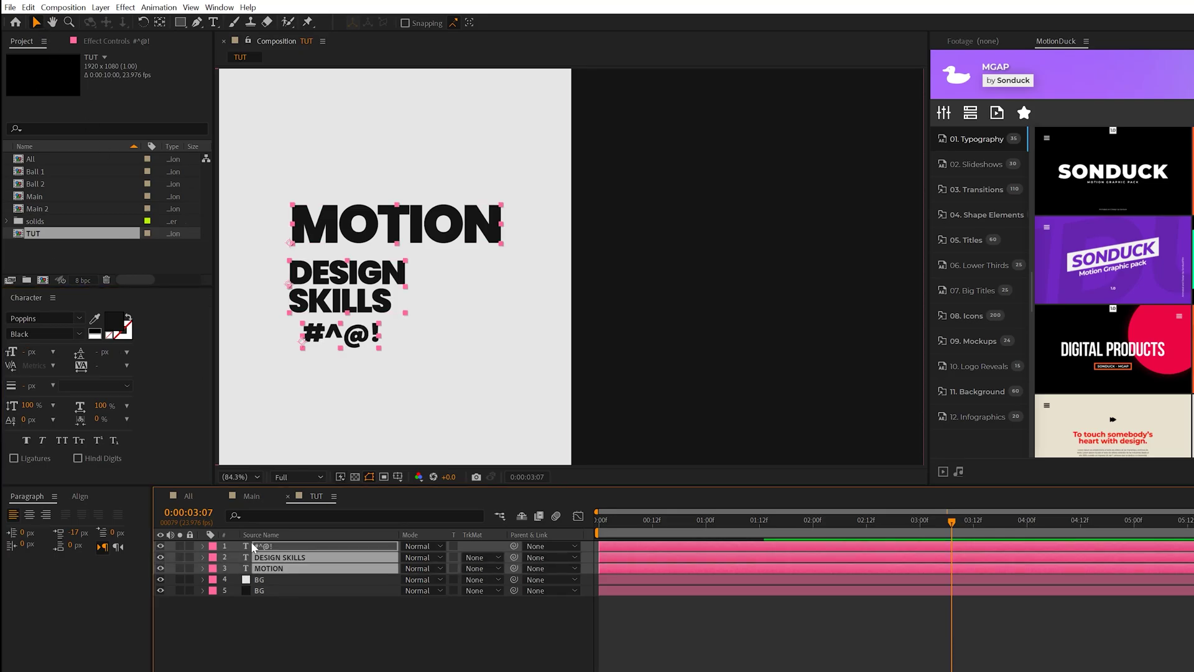
left_click(87, 498)
left_click(219, 7)
left_click(17, 532)
left_click(17, 533)
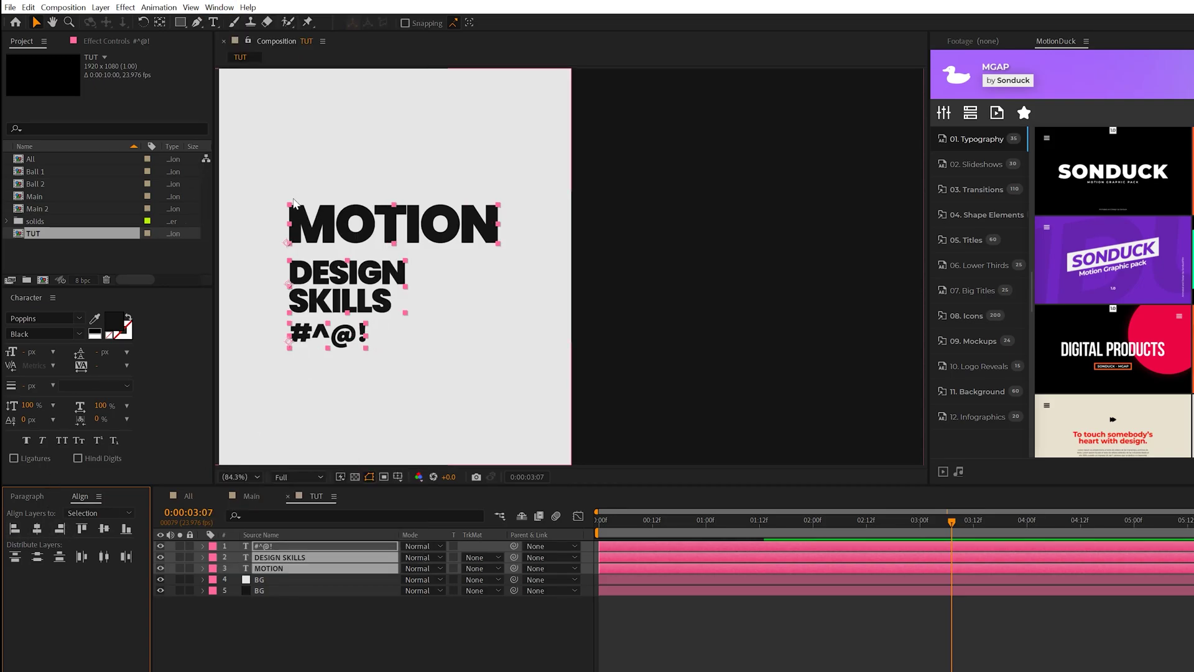
left_click(314, 616)
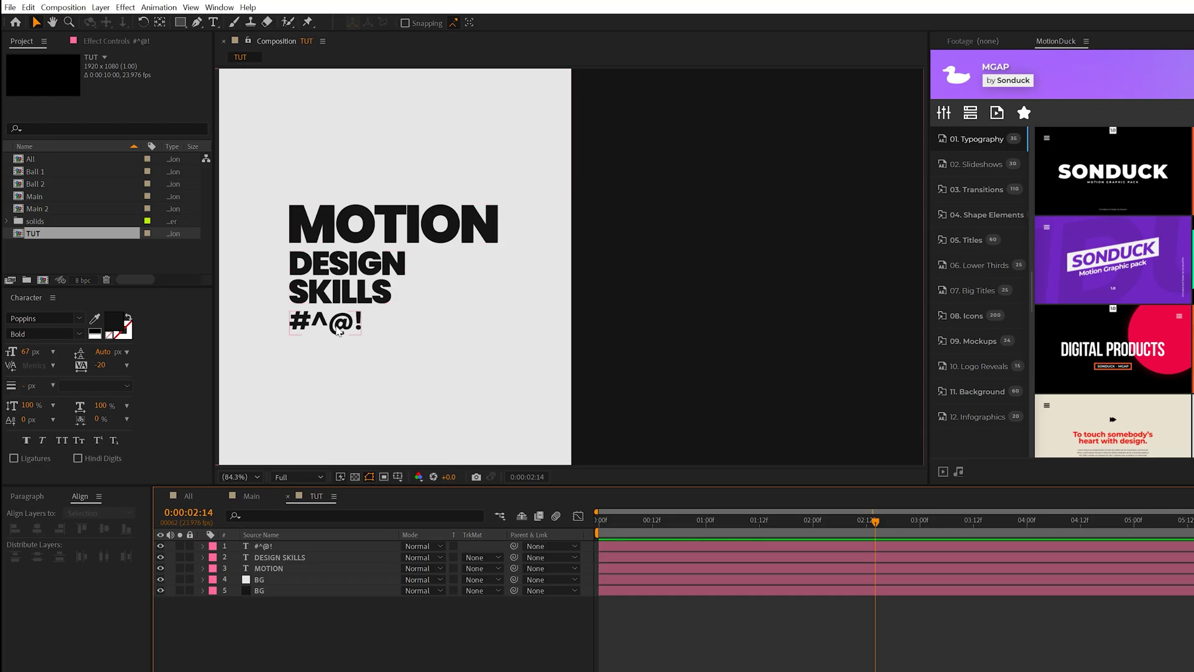
Preview the Main composition, extend its work area to 5:00, and go back to TUT
left_click(304, 325)
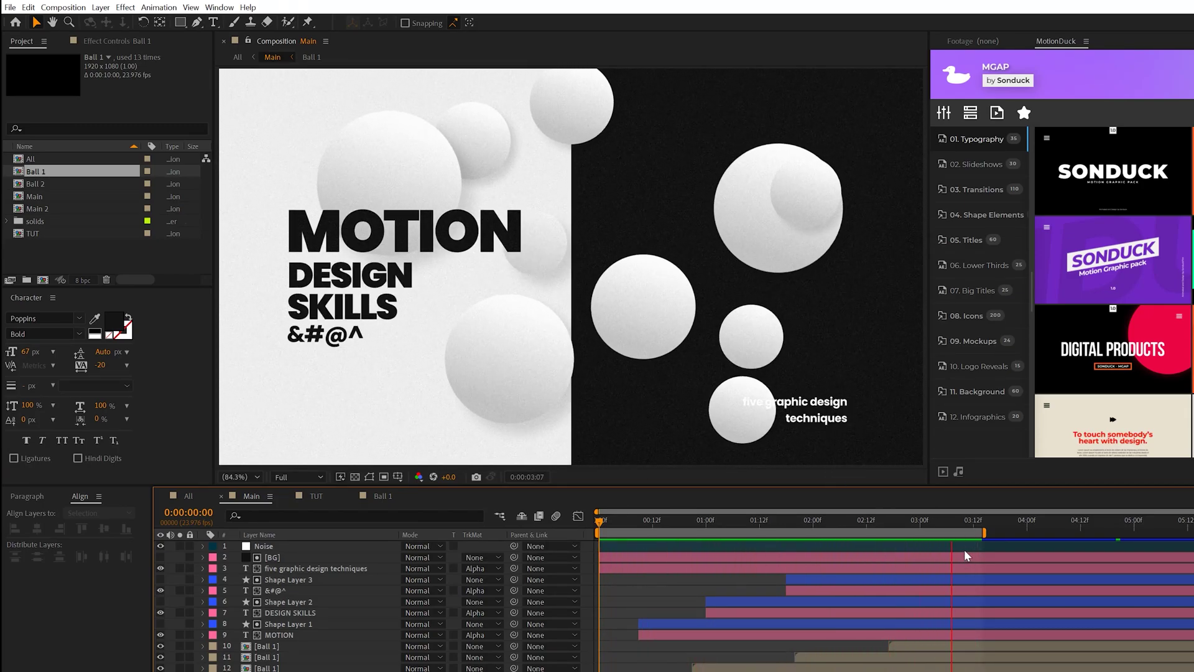
key("space")
left_click_drag(987, 532, 1123, 532)
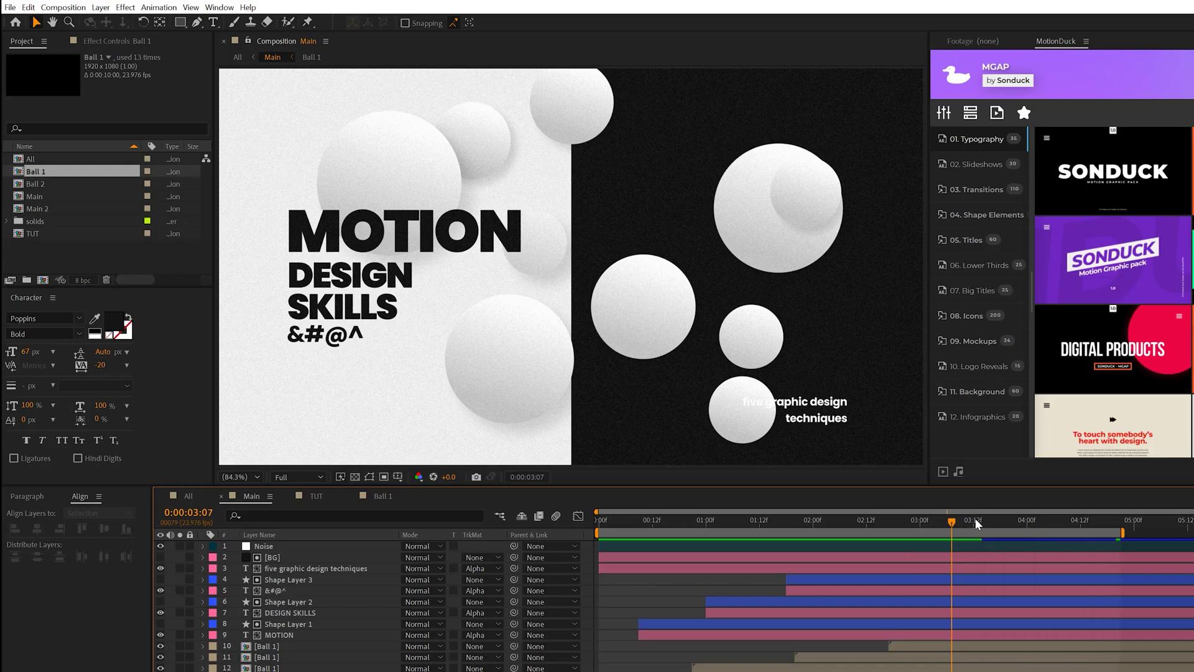
left_click(1026, 522)
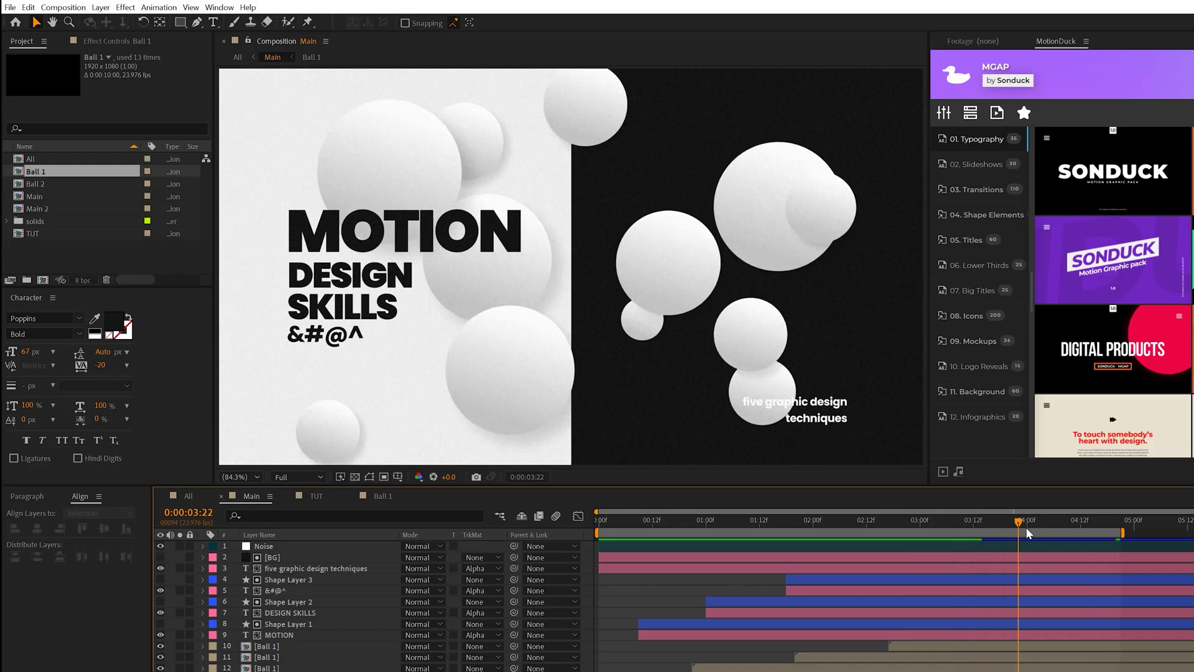
left_click(316, 497)
Draw a circle, centre it in the composition, and centre its anchor point
left_click_drag(181, 23, 230, 59)
left_click_drag(564, 222, 670, 327)
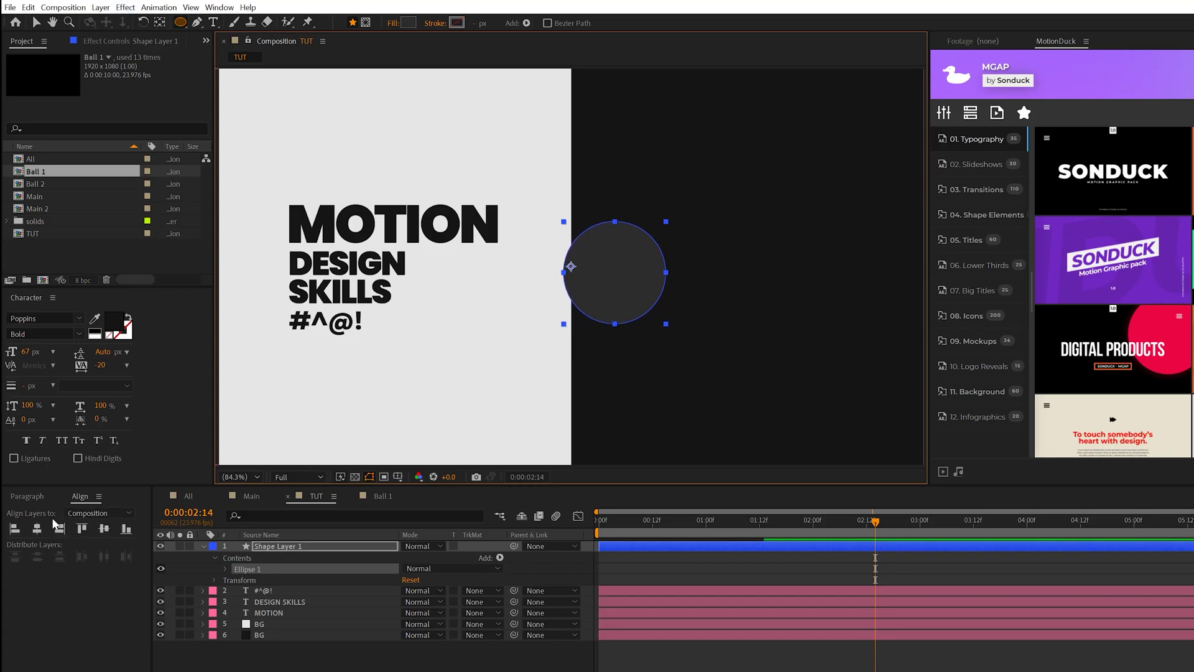
left_click(37, 528)
left_click(104, 529)
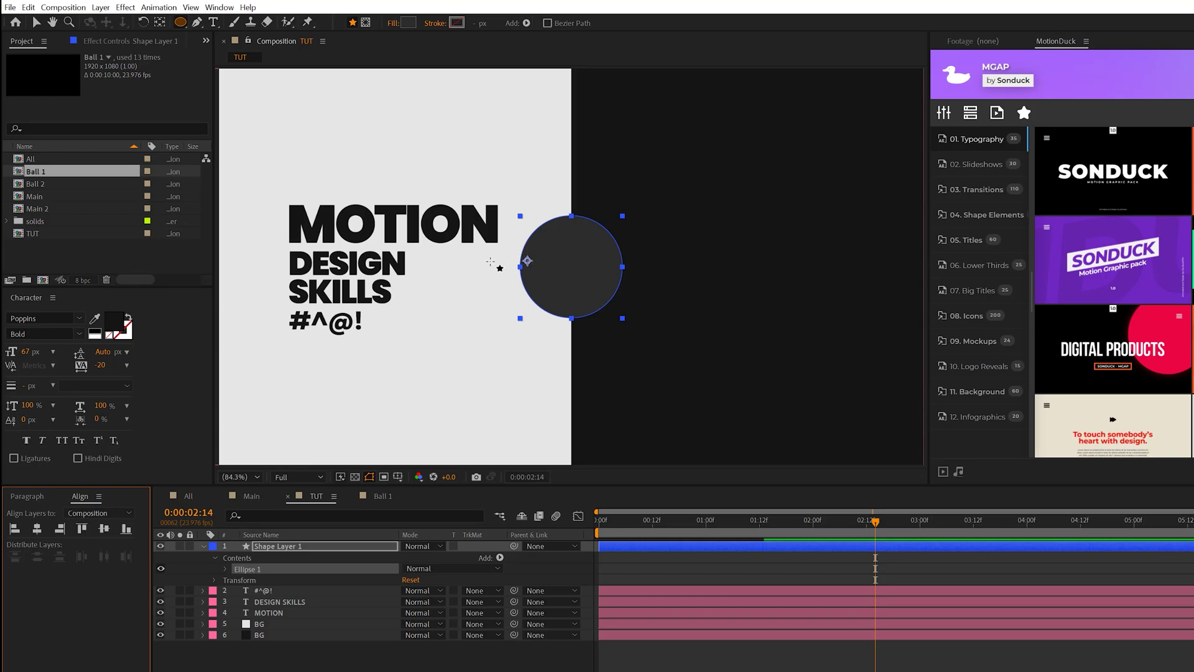
key("v")
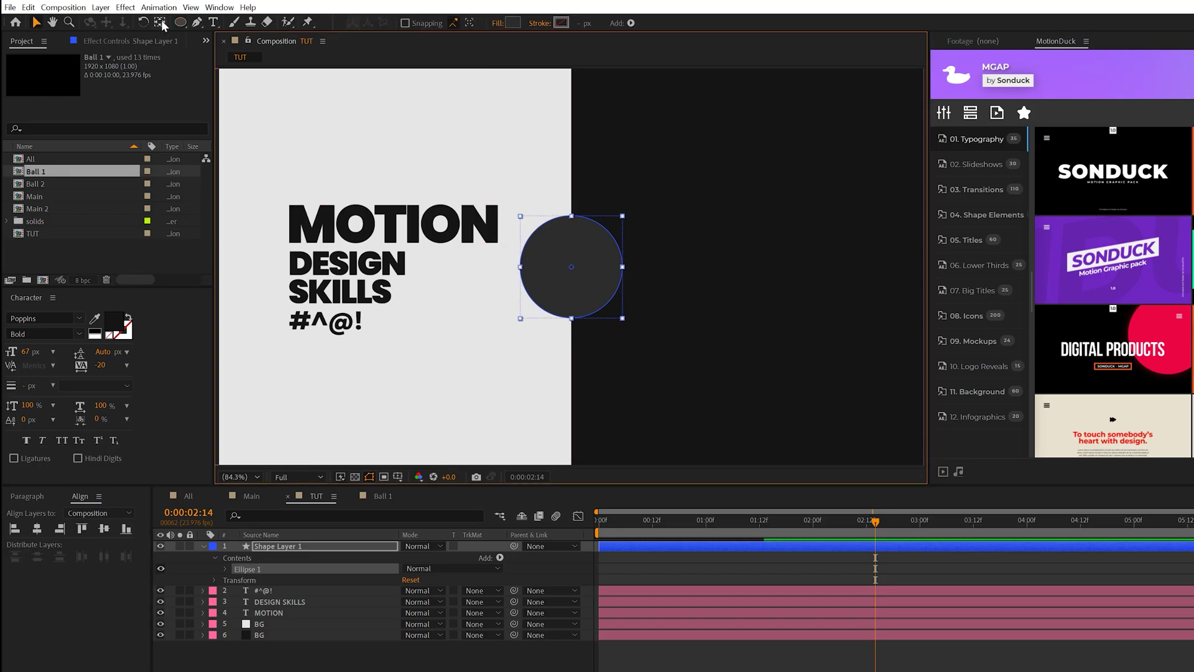
left_click(160, 22)
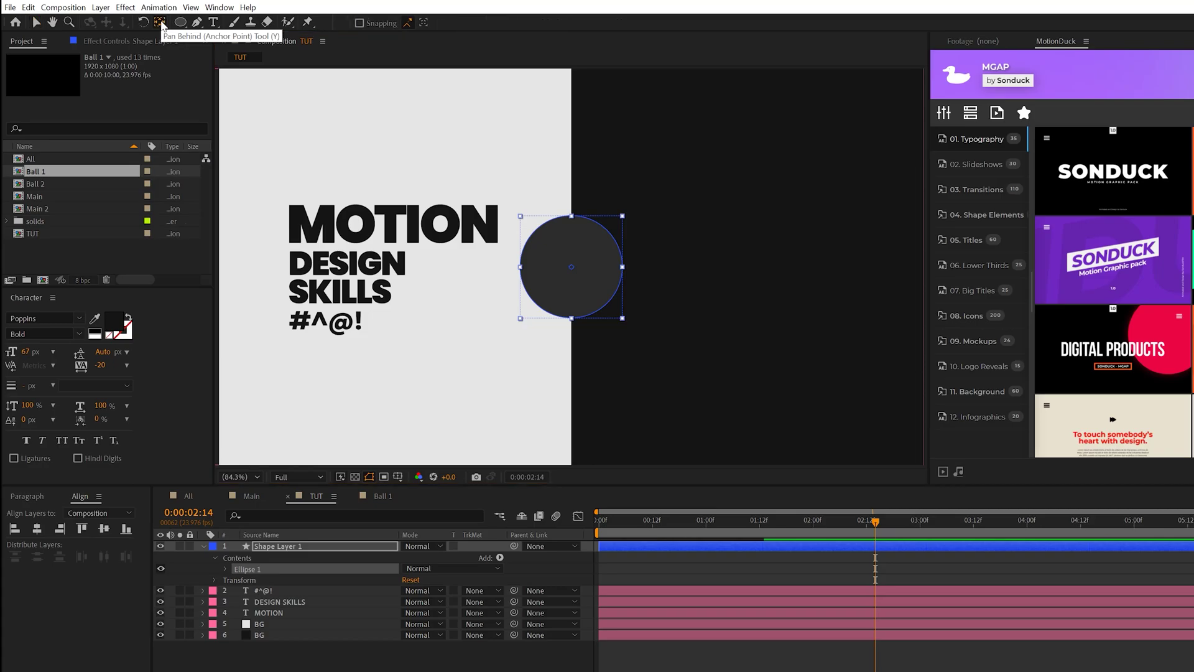
left_click(292, 548)
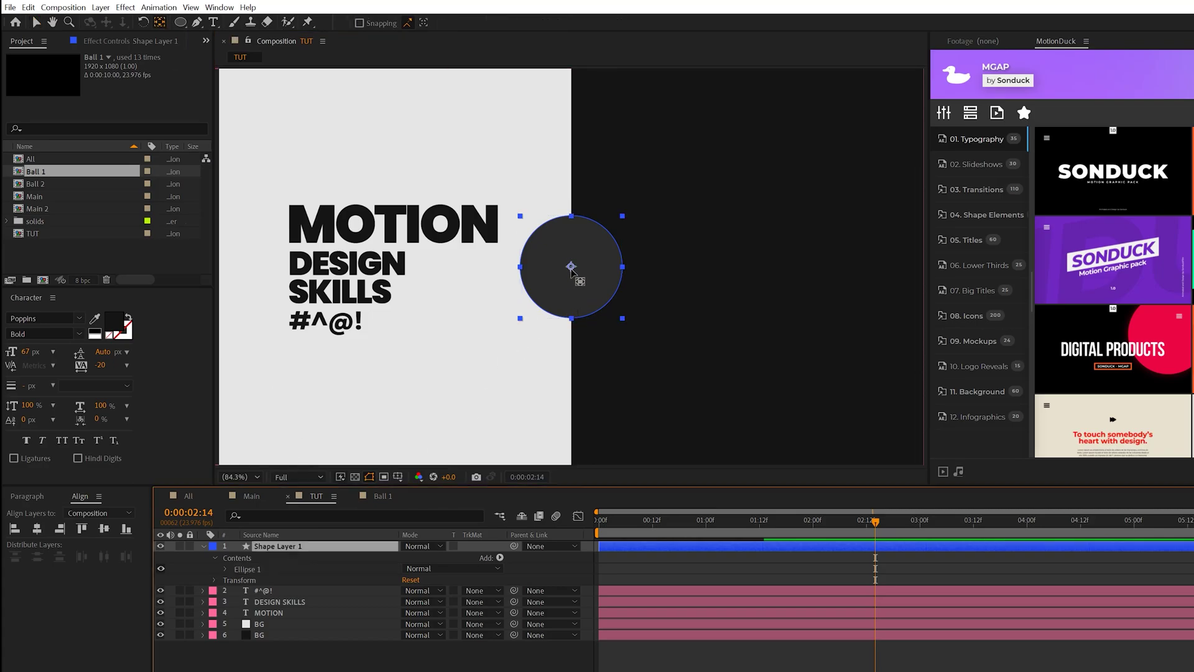
Pre-compose the circle shape layer into a new composition named Ball
key("v")
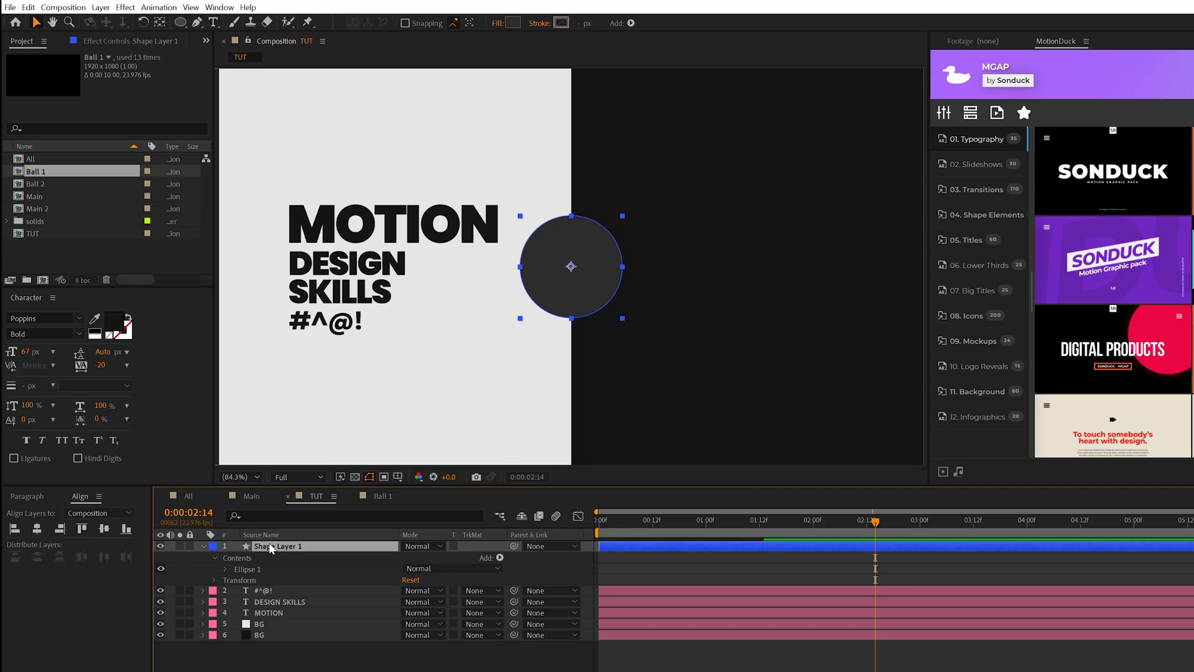
left_click(100, 8)
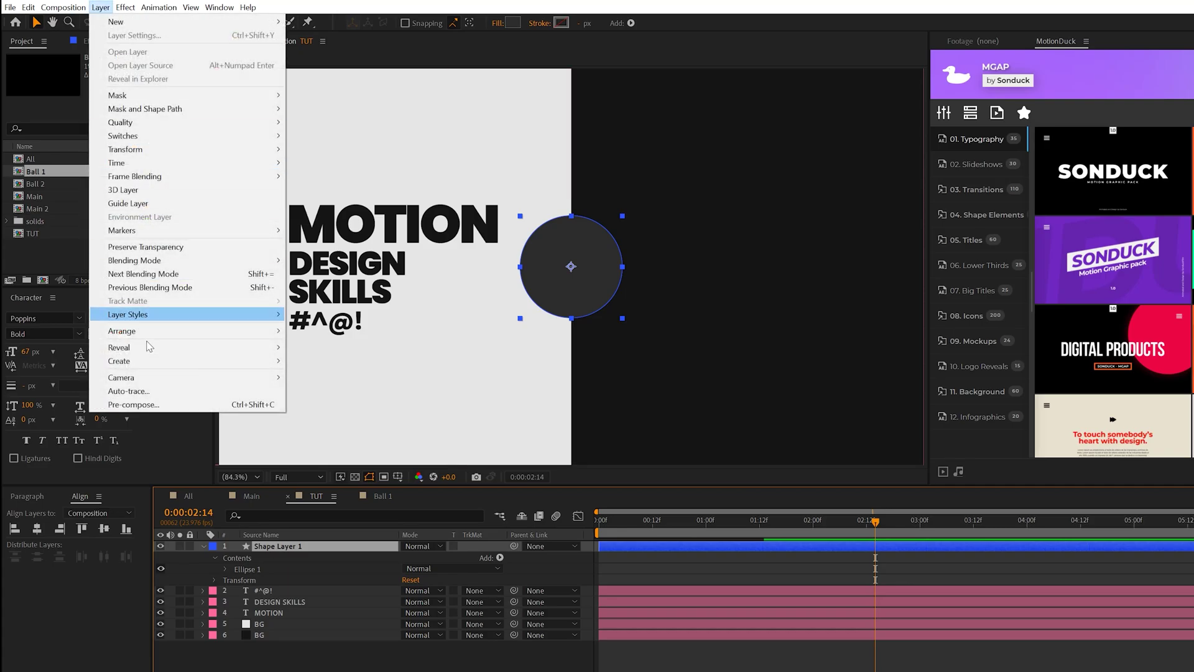
left_click(144, 401)
type("Ball")
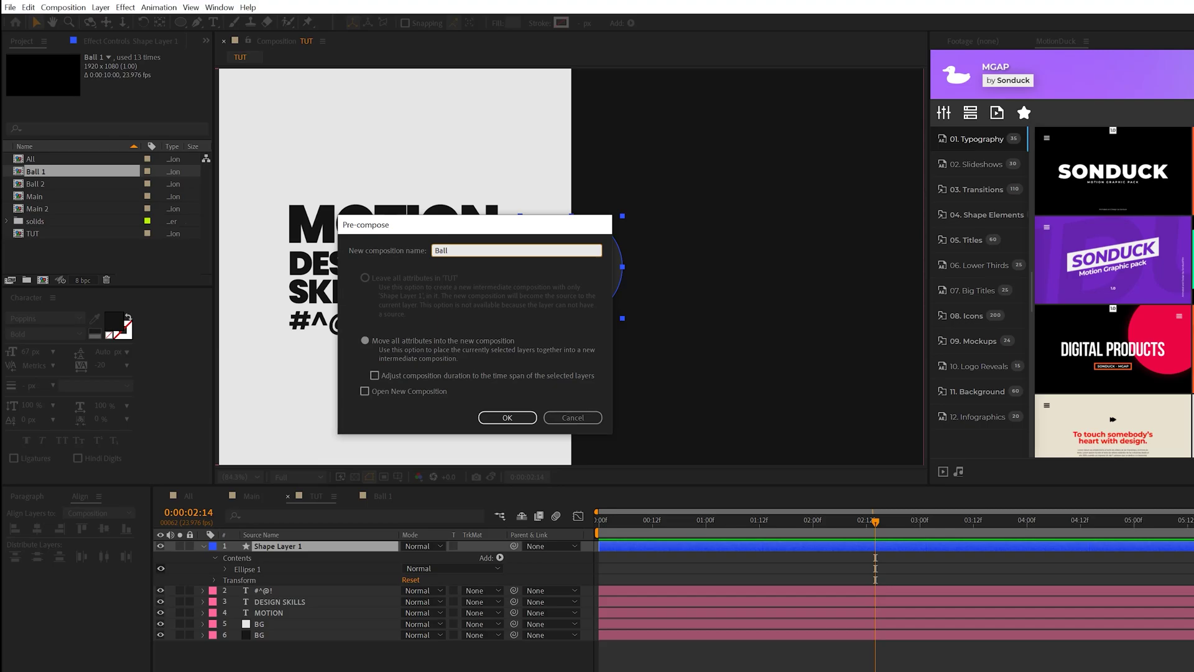
key("Return")
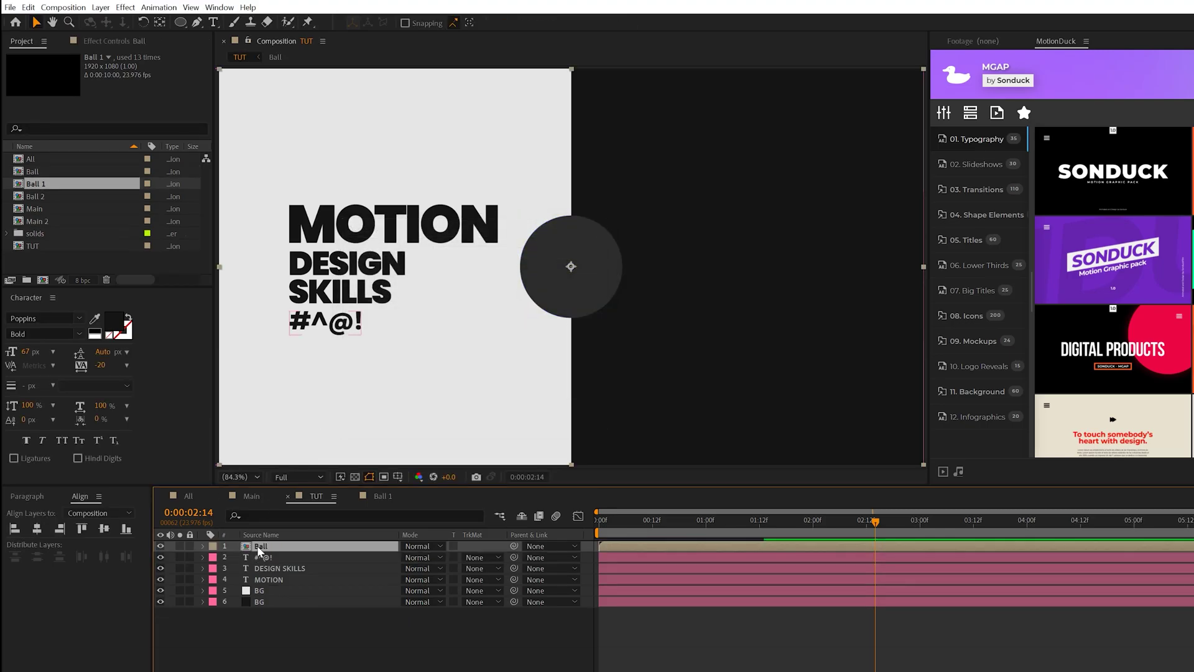
Inside the Ball composition, apply a Gradient Ramp to the circle, with its points just above and below
double_click(257, 548)
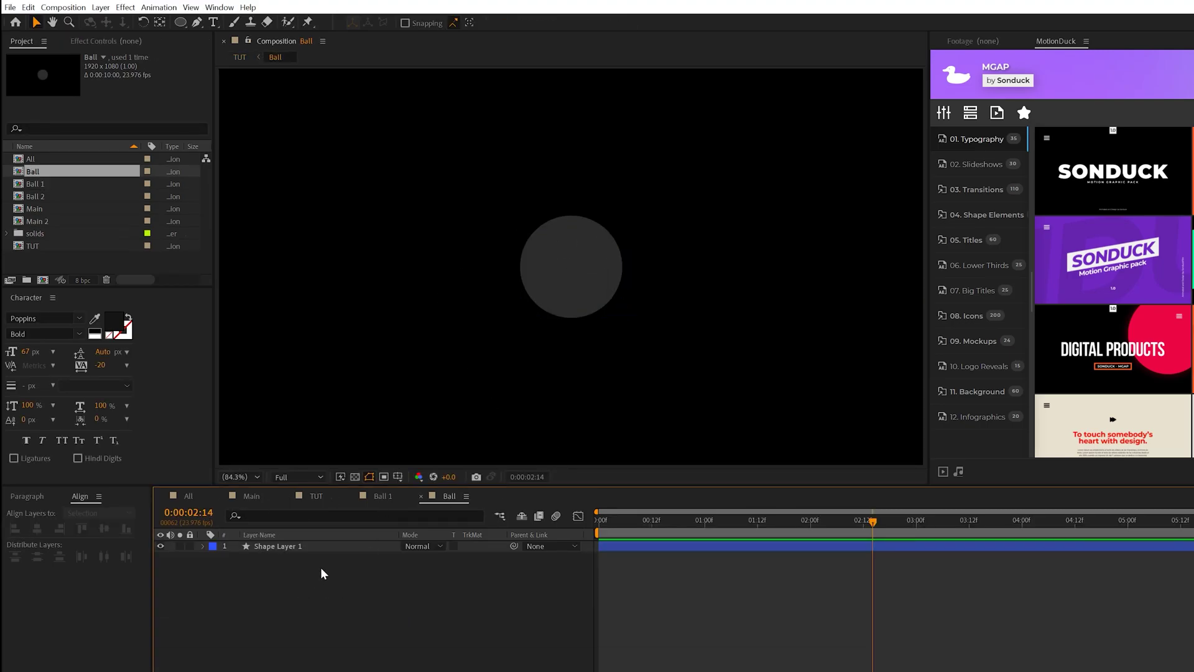
left_click(261, 547)
left_click(125, 7)
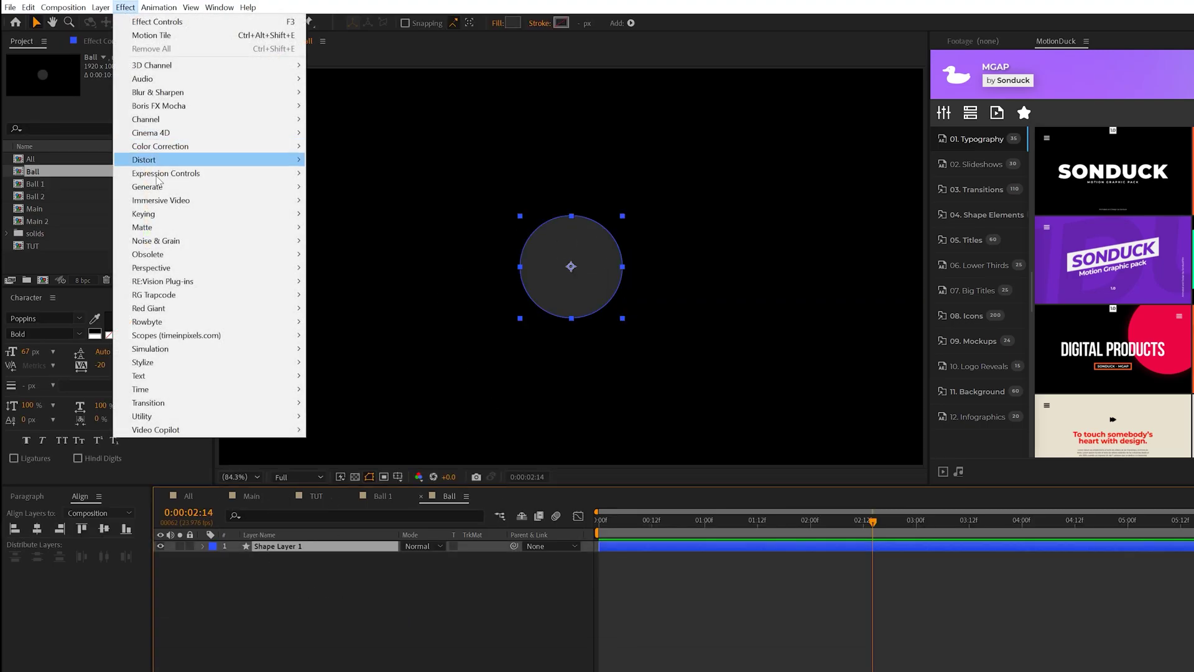
mouse_move(155, 187)
left_click(356, 416)
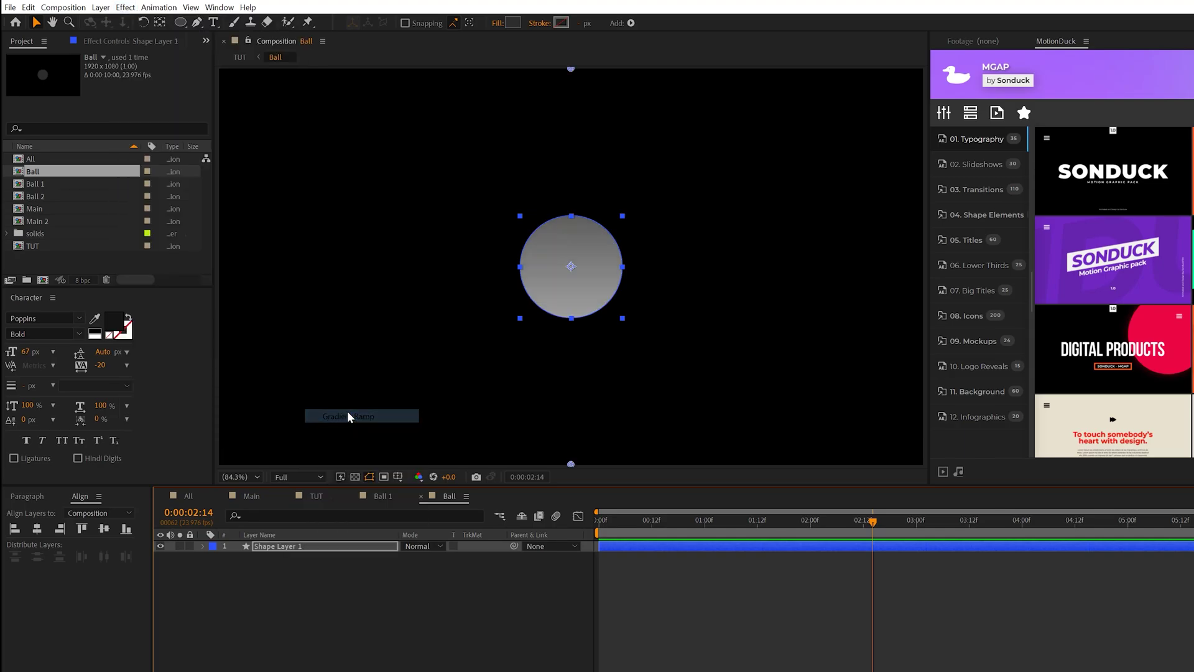
left_click_drag(570, 69, 571, 204)
left_click_drag(570, 464, 571, 327)
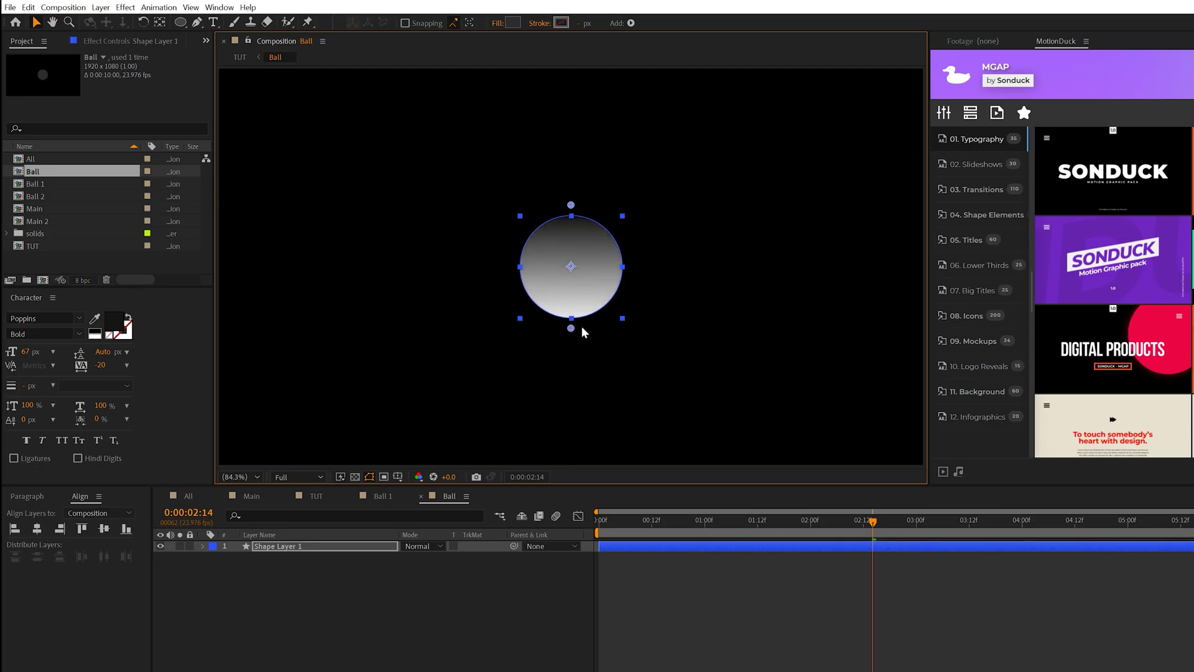
Set the ramp's start colour to pure white and its end colour to light grey (AFAFAF)
left_click(145, 40)
left_click(125, 91)
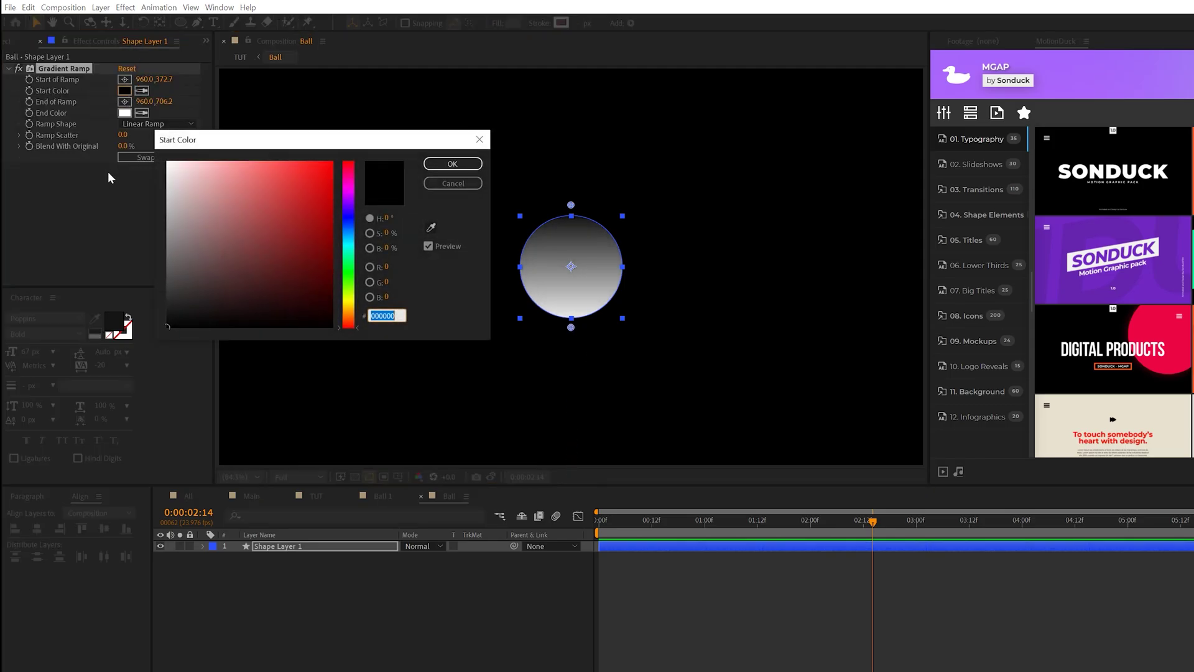
left_click_drag(234, 191, 144, 152)
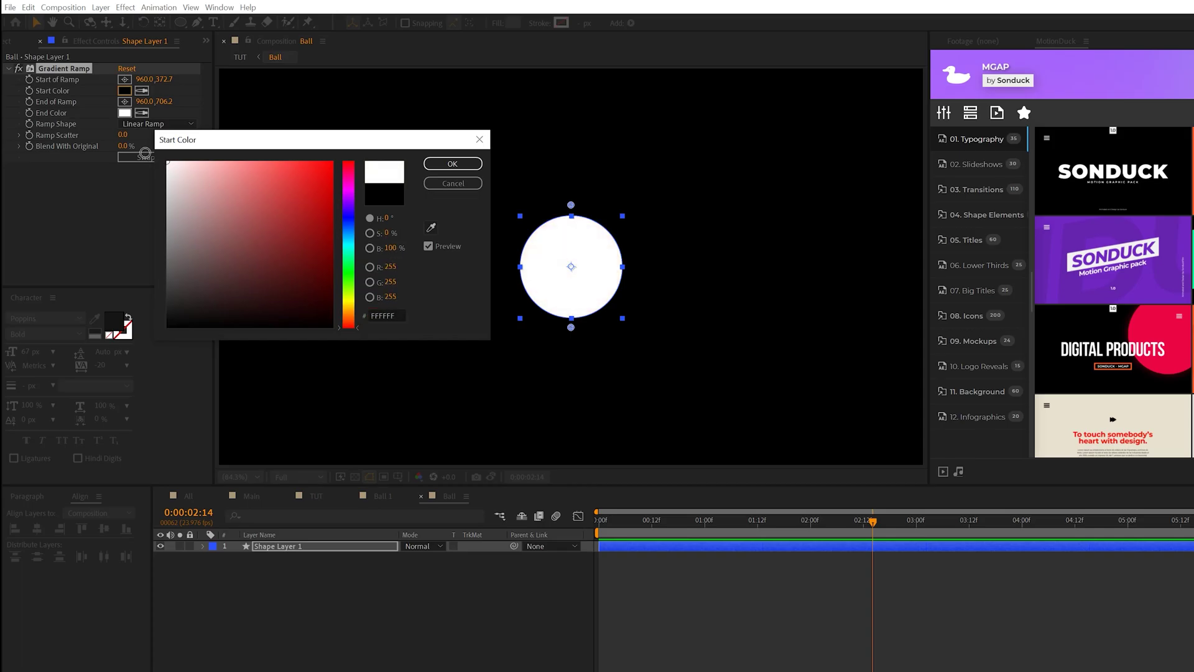
left_click(453, 163)
left_click(125, 112)
left_click_drag(170, 165, 129, 212)
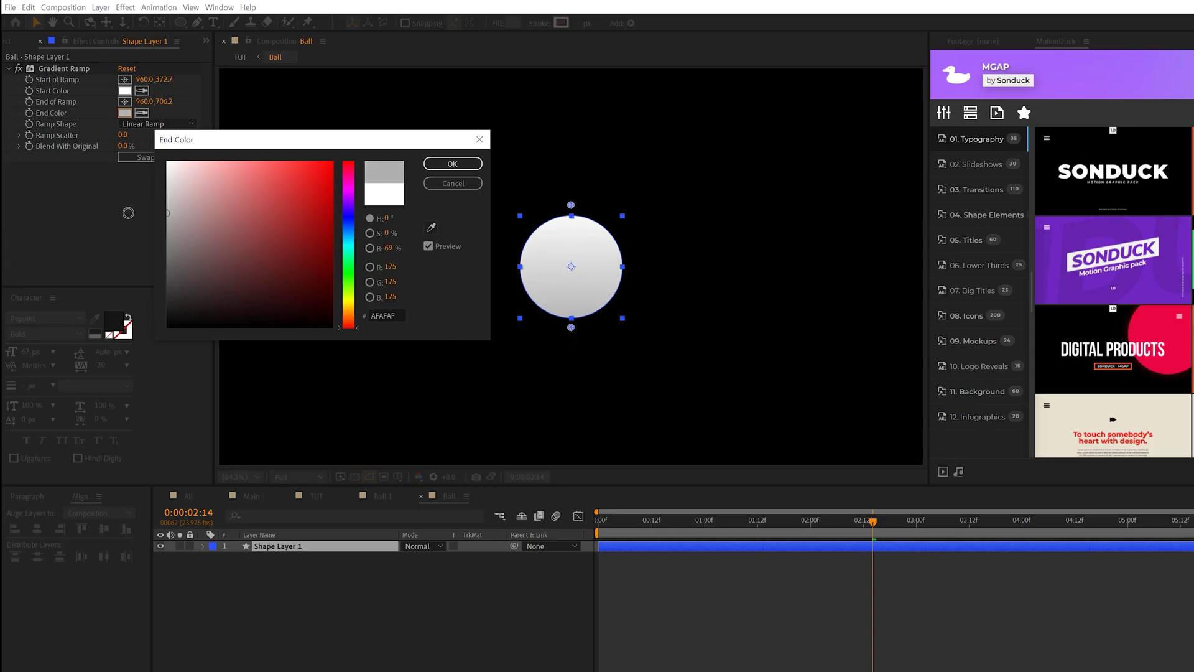
left_click(452, 164)
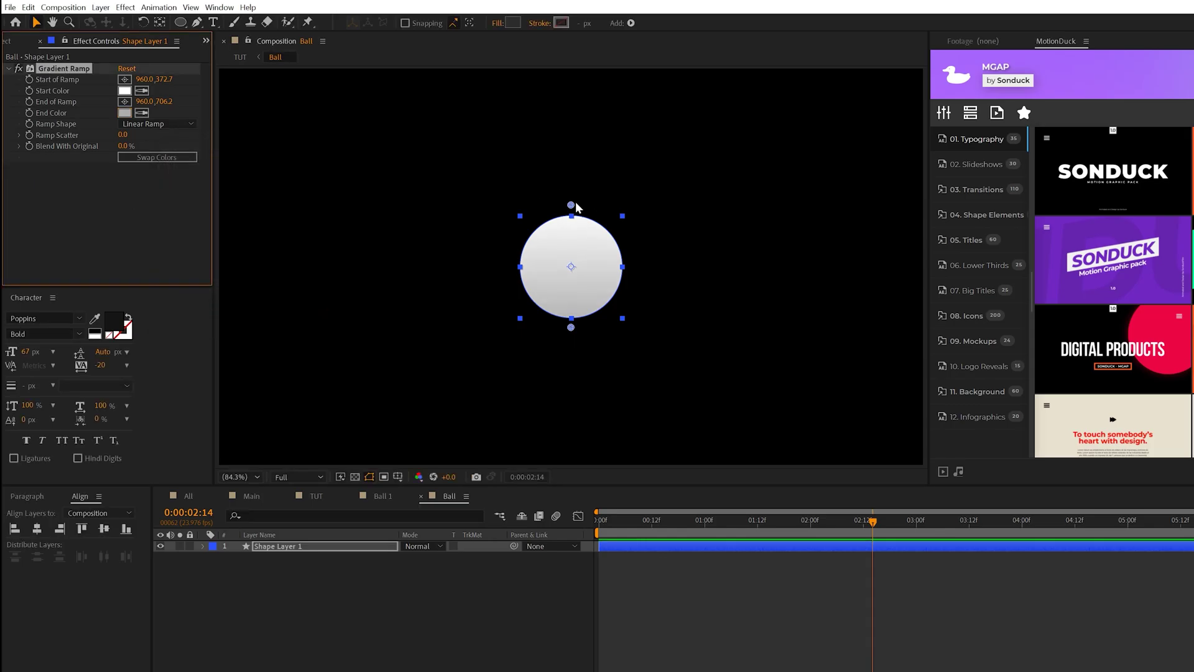
Nudge the ramp points onto the circle edges and compare the result in the Main composition
left_click_drag(573, 205, 572, 216)
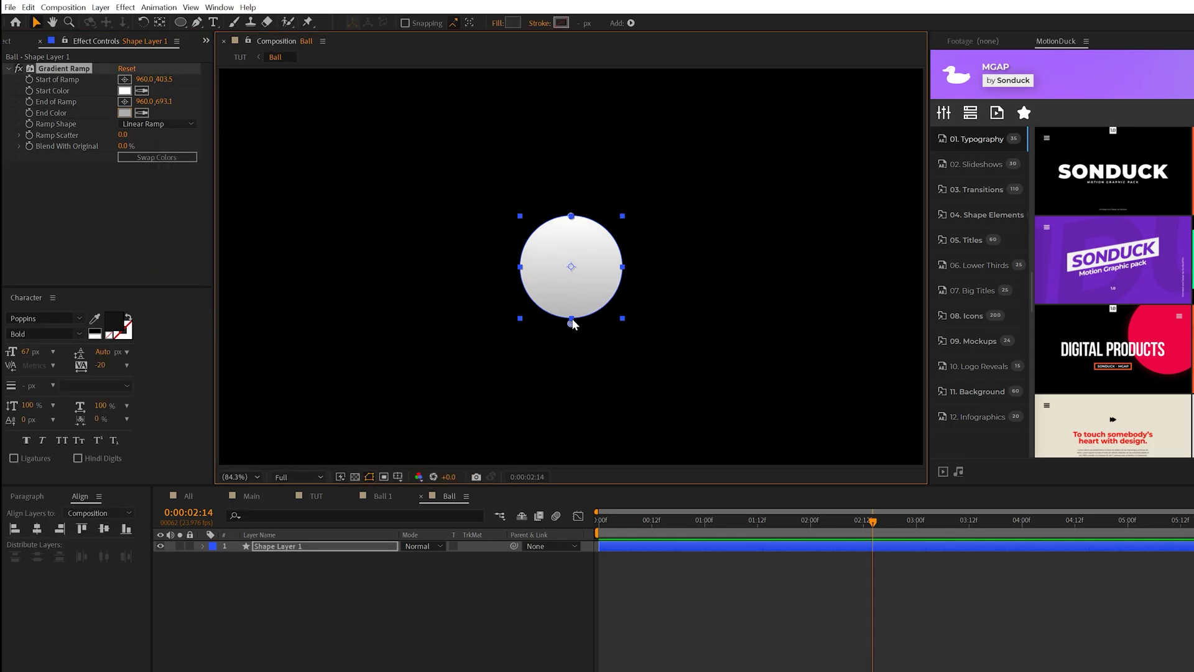
left_click_drag(572, 320, 572, 313)
scroll(560, 292, "up", 5)
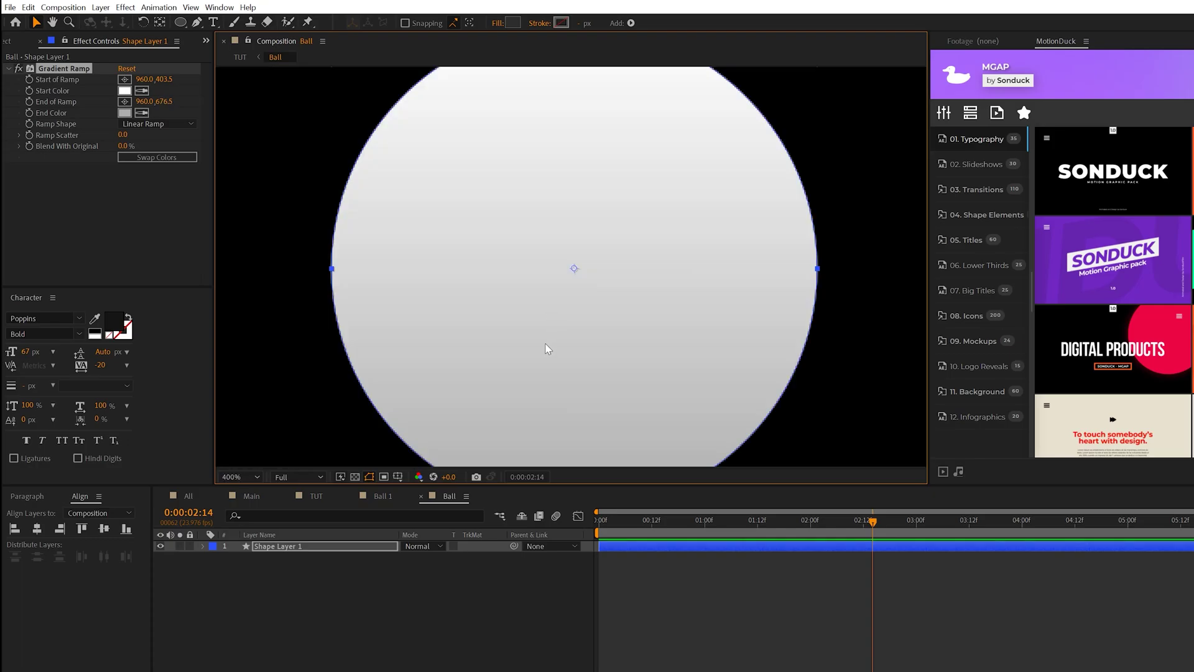
key("comma")
left_click(424, 653)
left_click(251, 496)
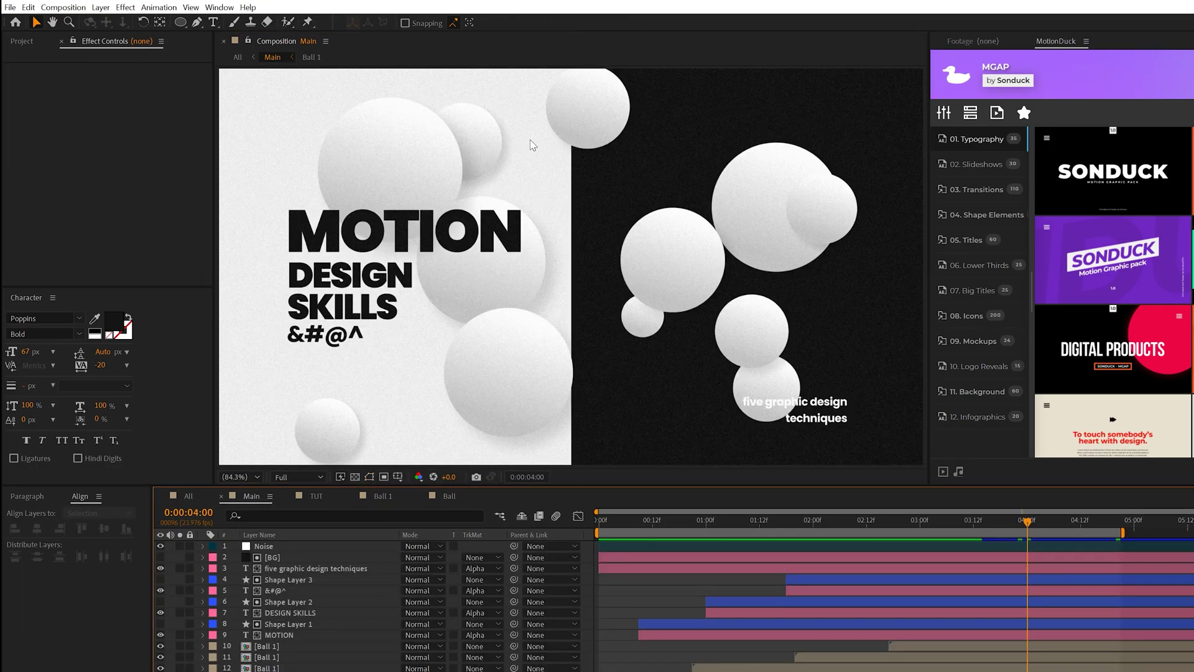
left_click(450, 497)
Add a Drop Shadow effect to the ball's shape layer
left_click(278, 546)
left_click(126, 7)
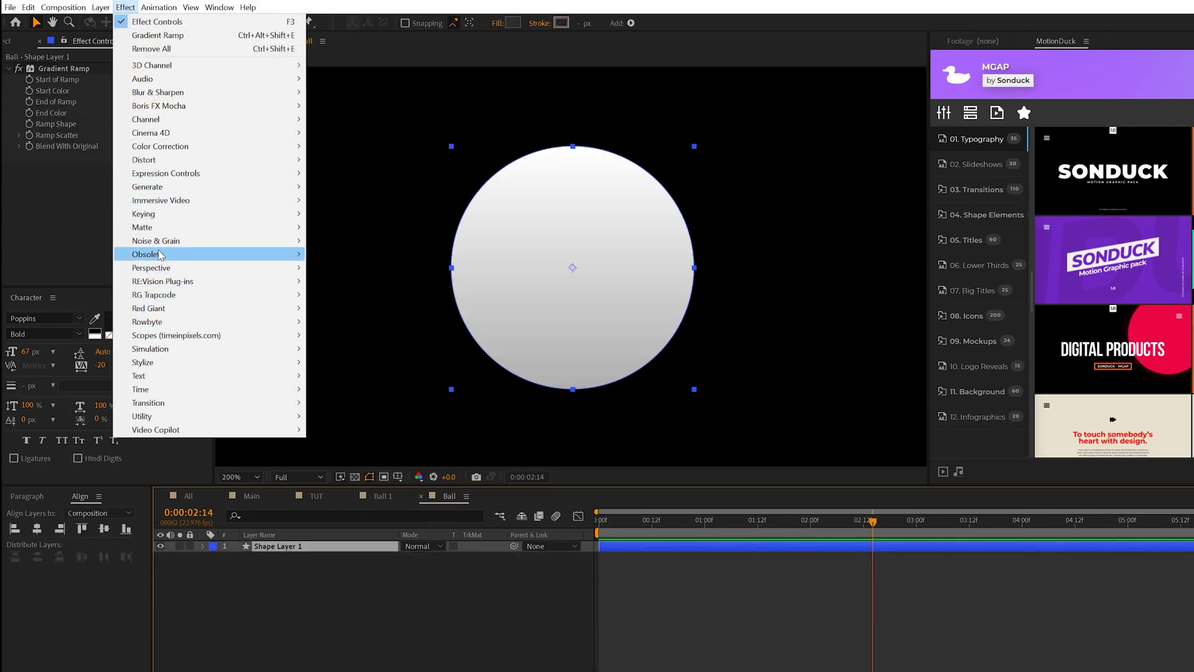
mouse_move(160, 273)
left_click(342, 376)
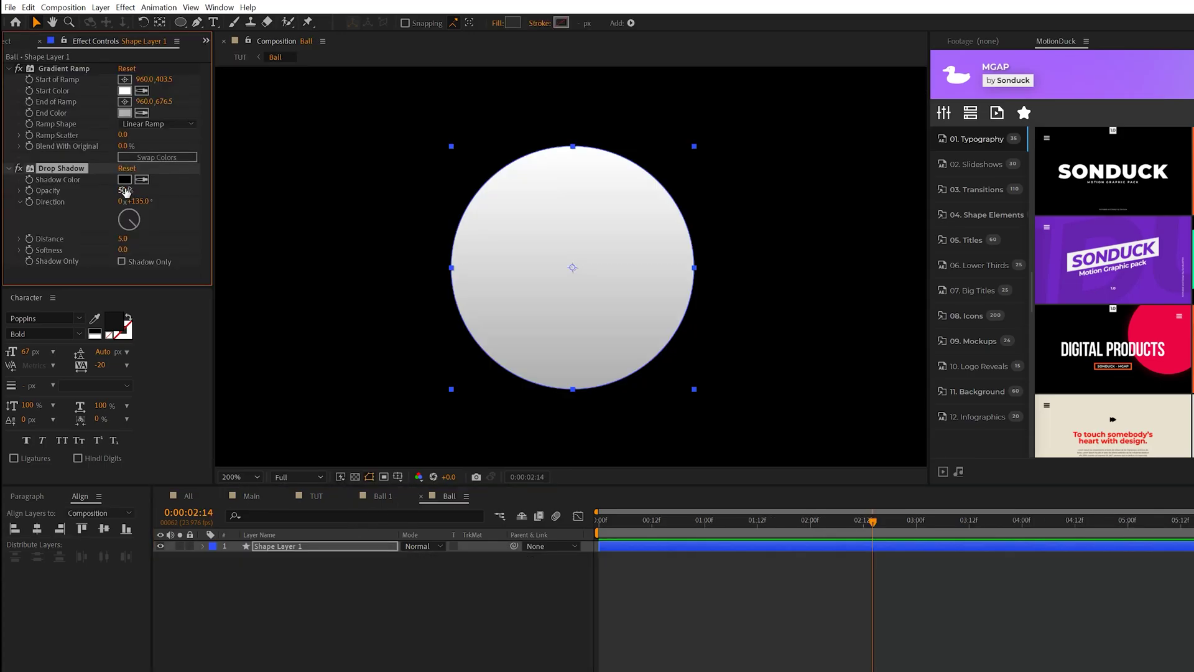
Set the drop shadow's opacity to 15% and distance to 40
left_click(125, 191)
type("1")
left_click(124, 240)
type("40")
left_click(123, 250)
Set the shadow softness to 85 and keyframe the ball's Scale from 0% up to 100%
type("85")
left_click(357, 538)
left_click(284, 547)
left_click_drag(622, 519, 564, 526)
key("s")
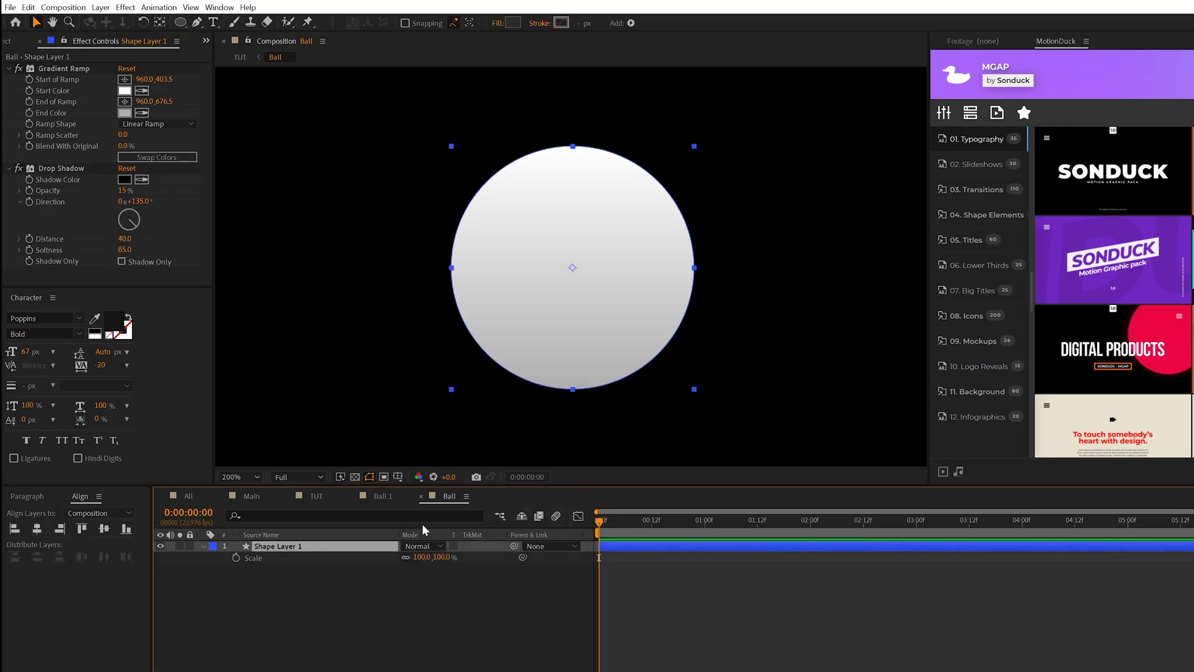
left_click(235, 557)
left_click_drag(598, 557, 577, 574)
left_click(428, 557)
type("0")
key("Return")
Increase the Scale easing influence in the speed graph, preview the pop, and open TUT
left_click(578, 516)
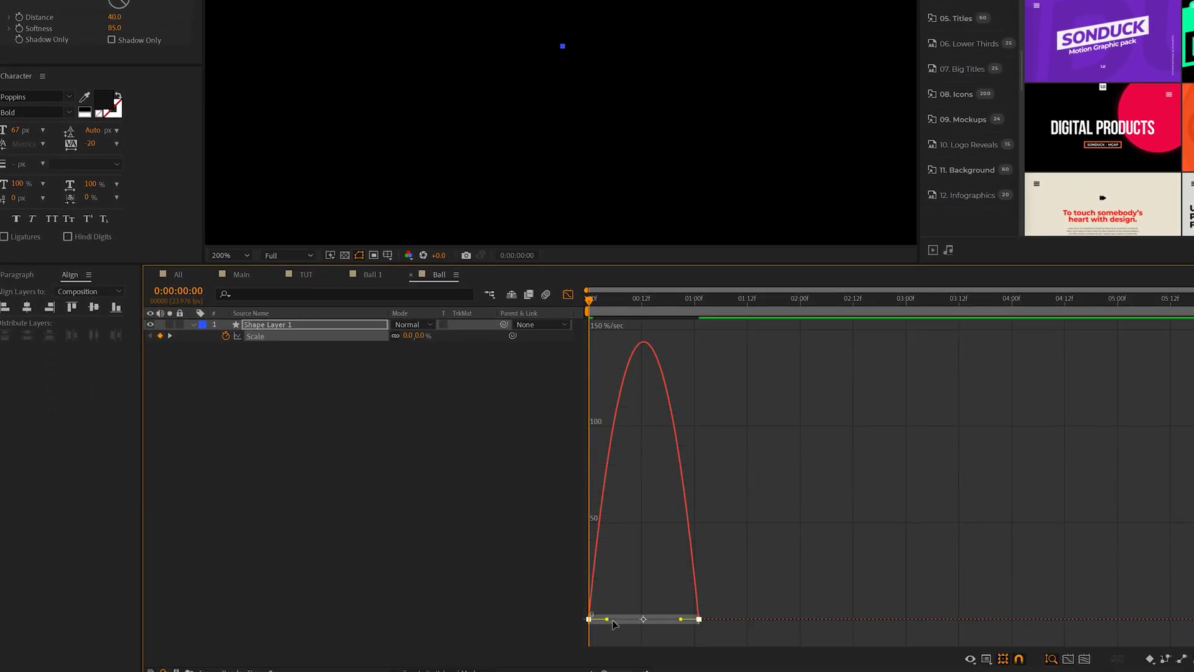
left_click_drag(607, 619, 642, 622)
left_click(568, 295)
key("space")
left_click(494, 416)
left_click(519, 433)
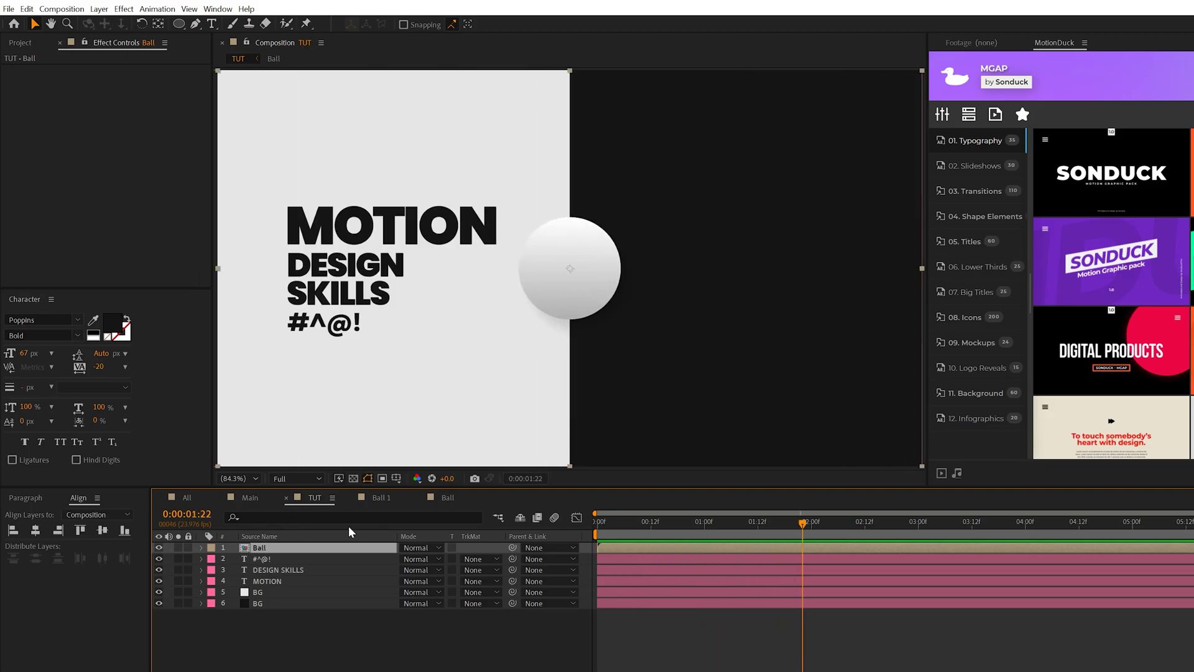
Drive the ball's Position with a wiggle(.4,200) expression and preview the motion
key("p")
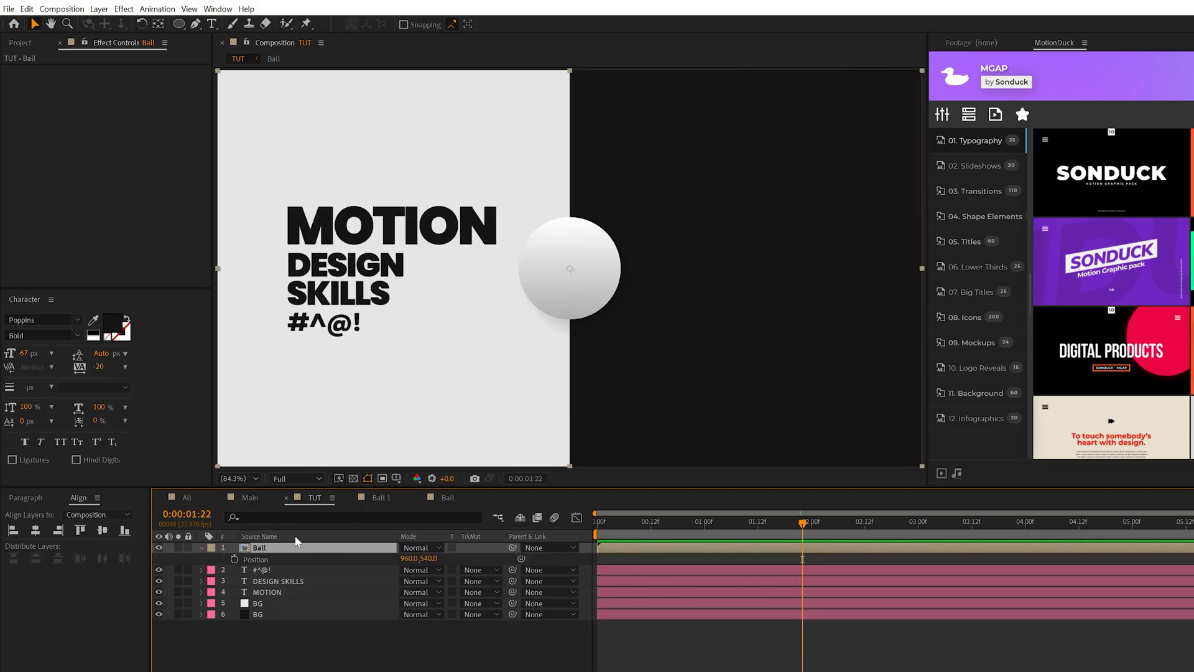
left_click(235, 558, "alt")
type("wigg")
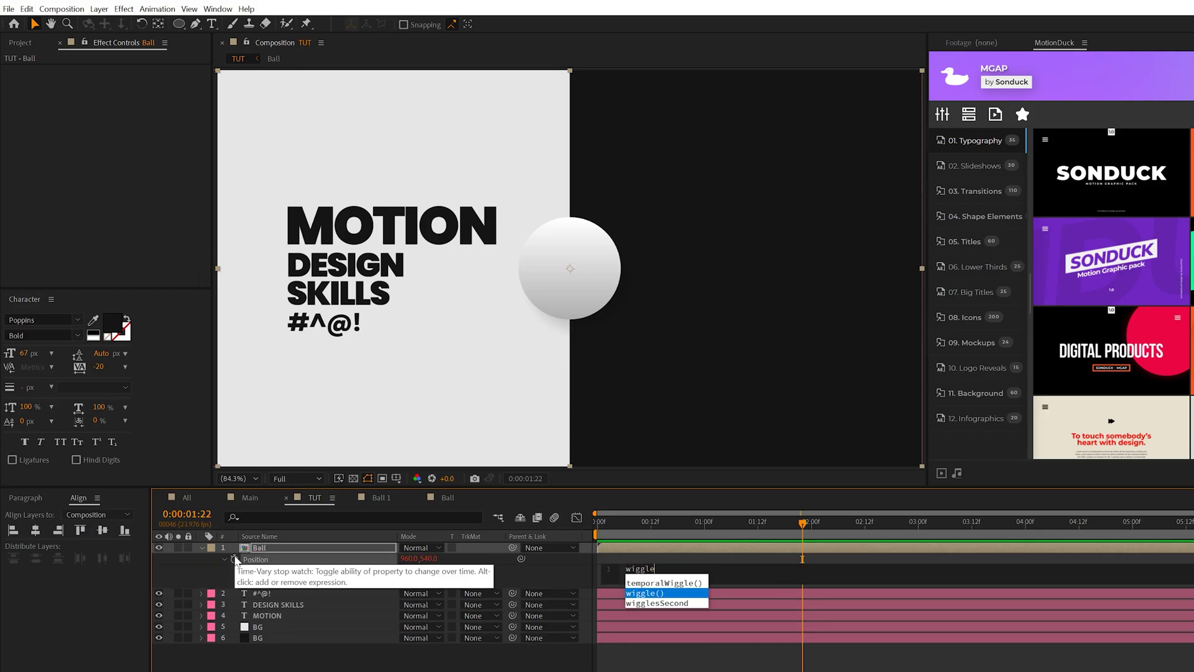
type("le")
key("Return")
type(".4,200)")
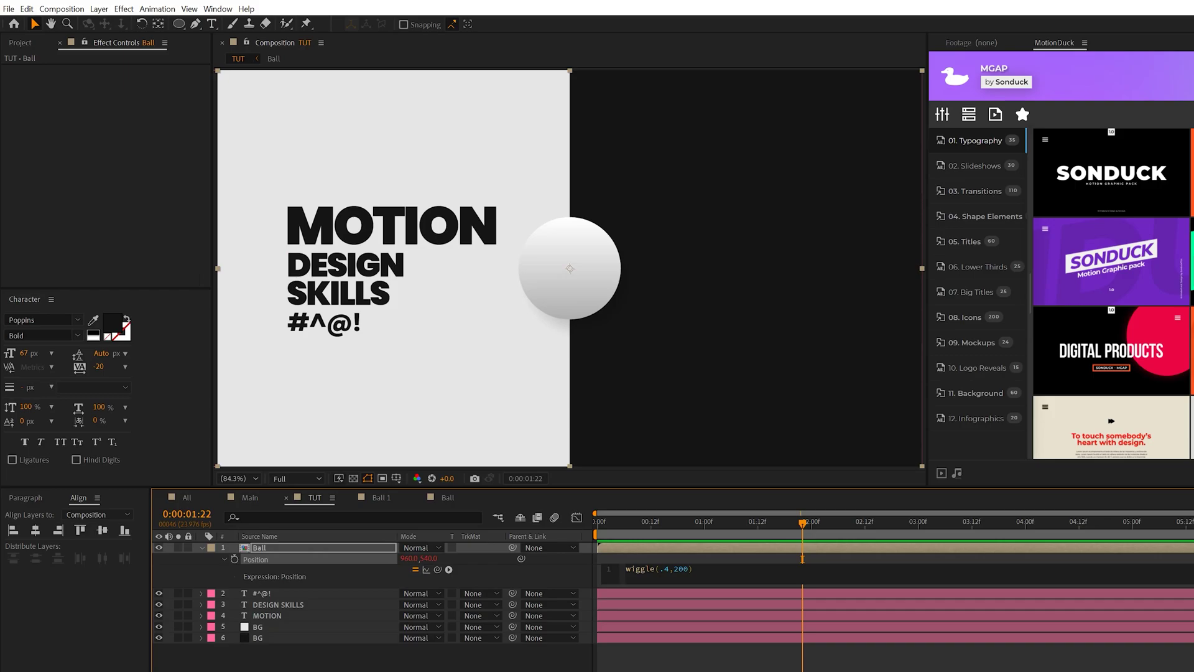
left_click(680, 533)
key("Home")
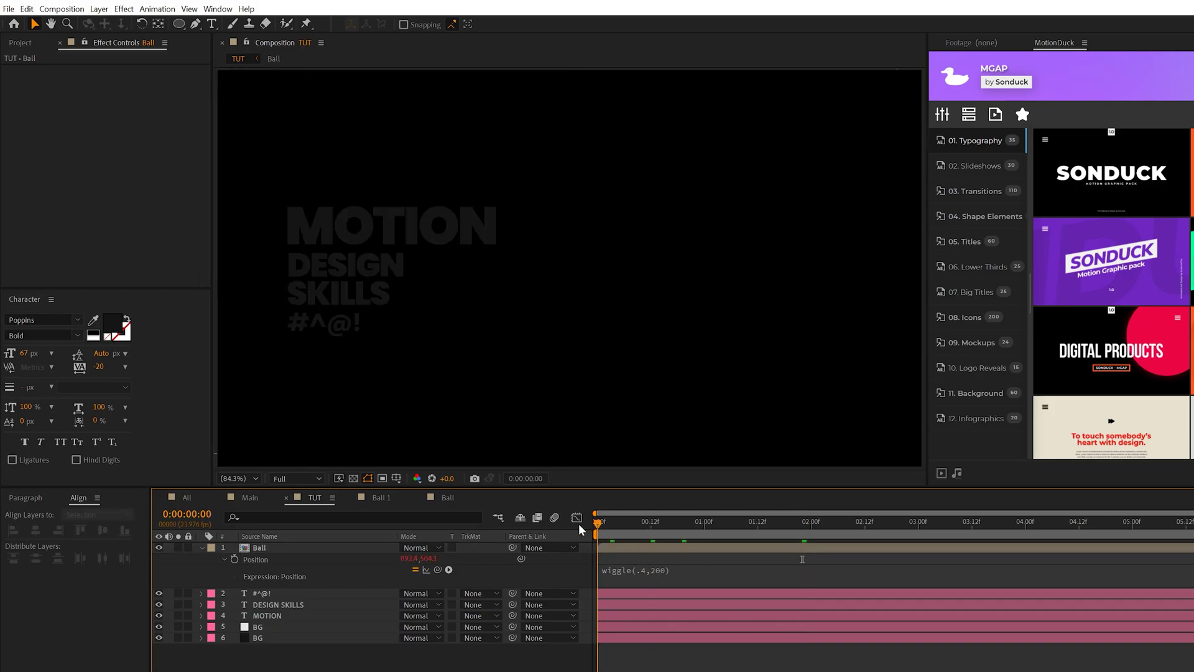
key("space")
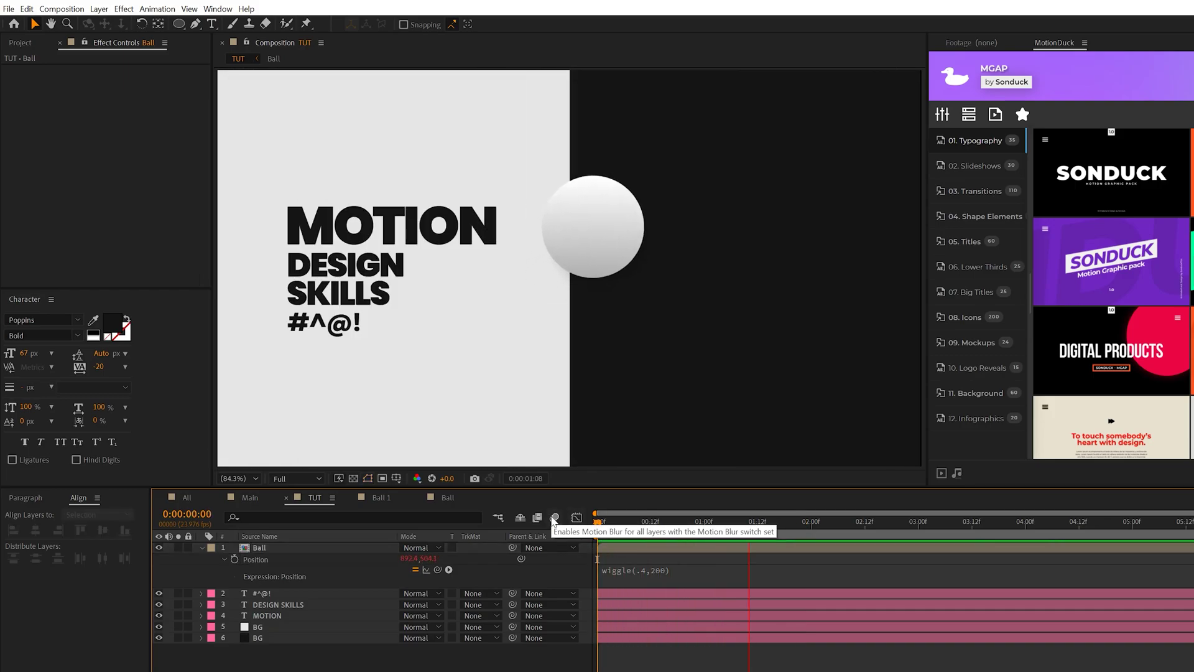
key("space")
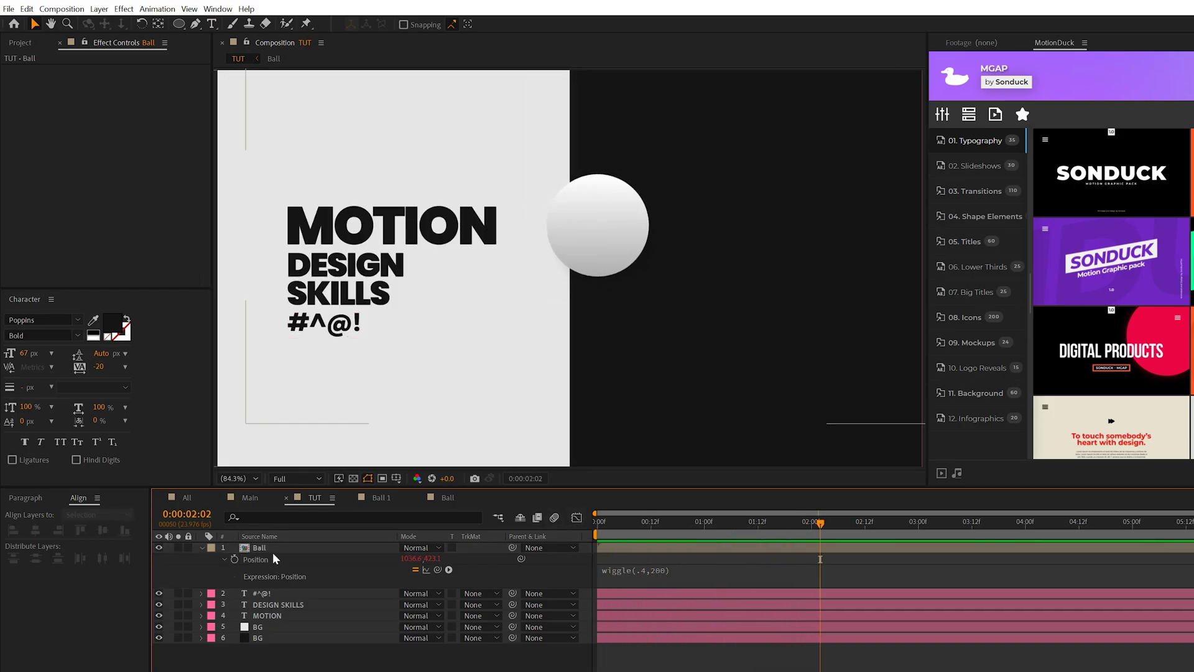
Duplicate the Ball layer several times and spread the copies across both halves of the frame
left_click(272, 549)
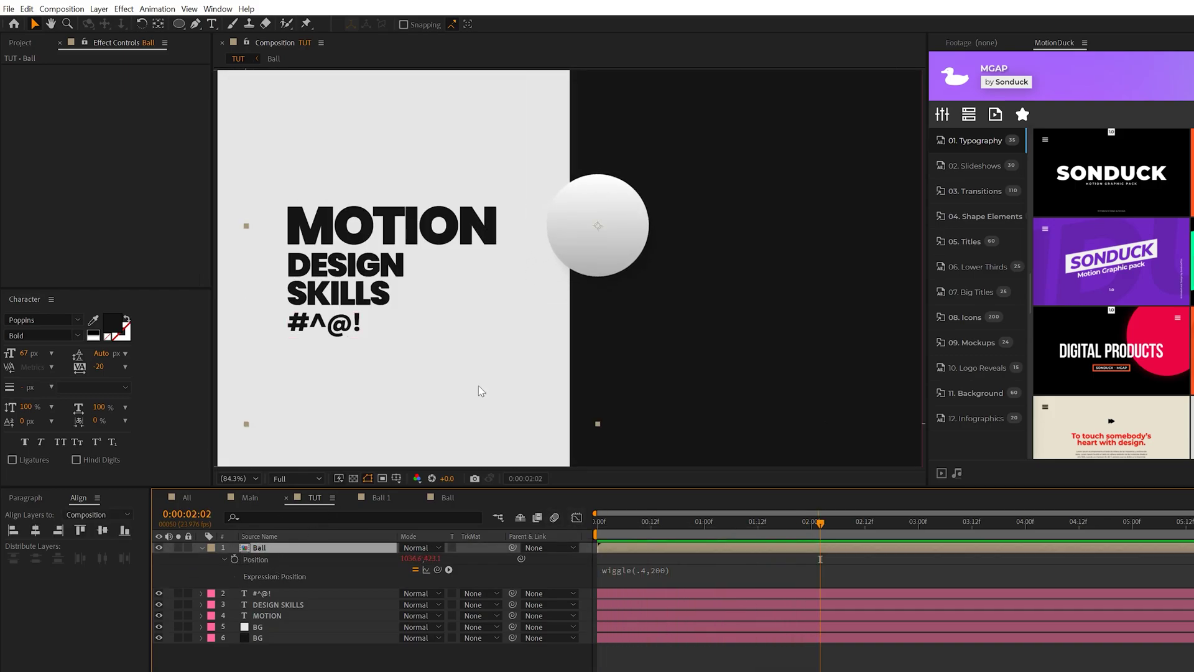
key("ctrl+d")
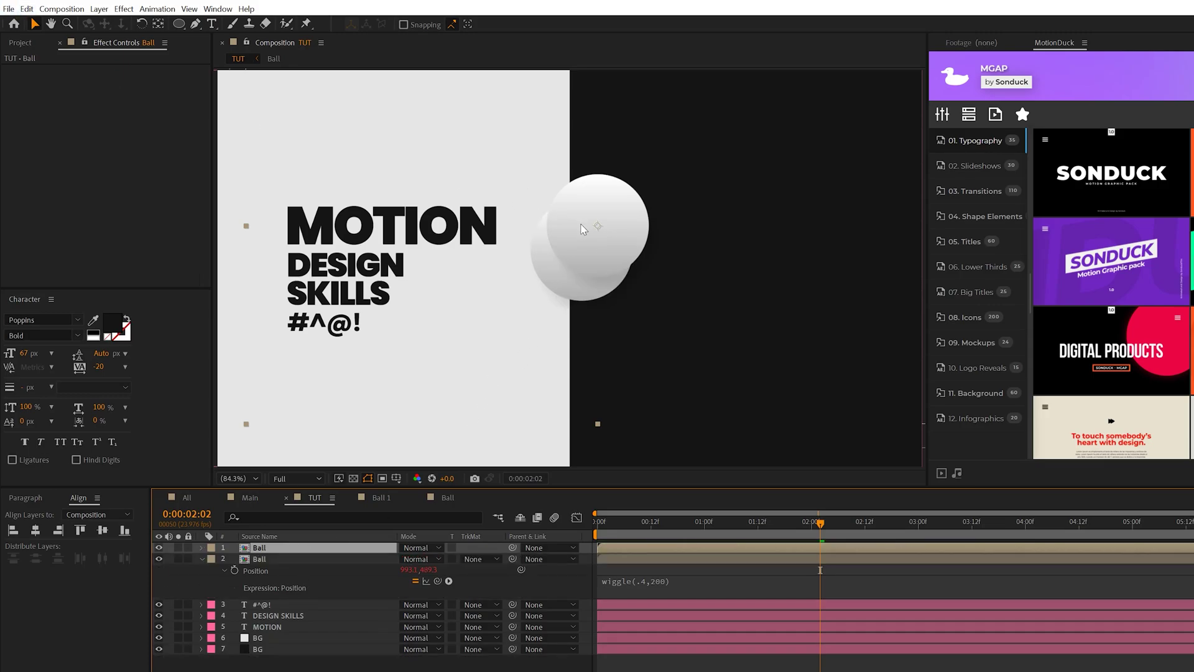
left_click_drag(597, 237, 412, 349)
key("ctrl+d")
key("ctrl+d")
key("ctrl+d")
key("ctrl+d")
left_click_drag(778, 279, 884, 127)
left_click(469, 122)
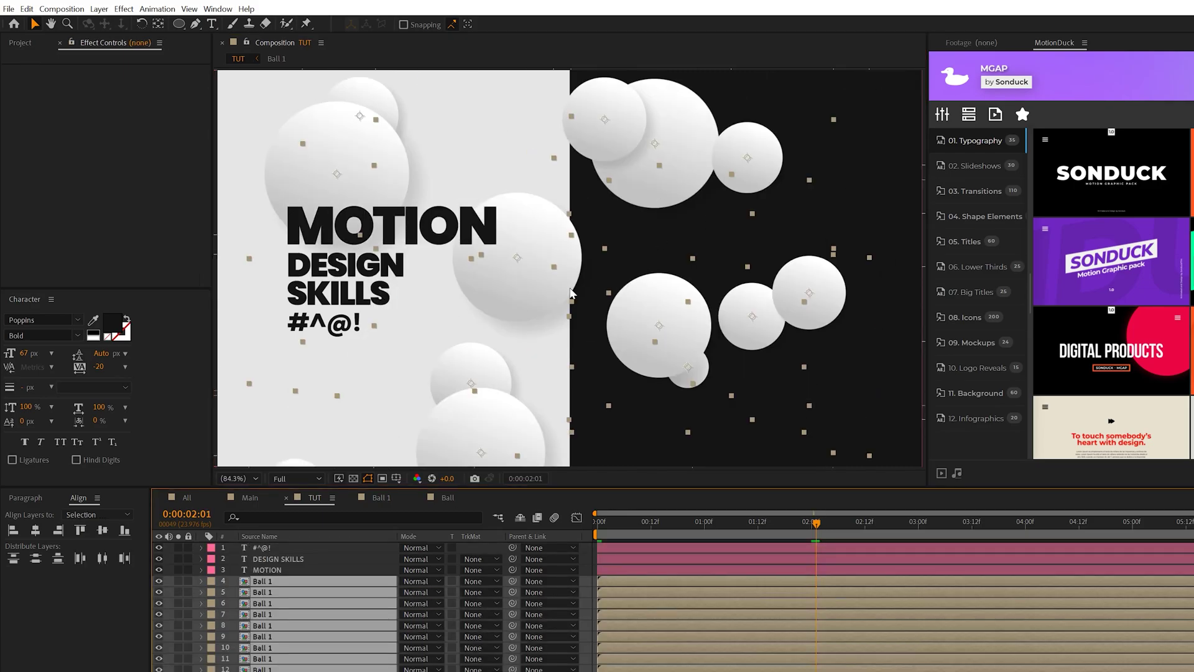
Drag several Ball 1 layer bars later in the timeline so the balls appear one after another
key("s")
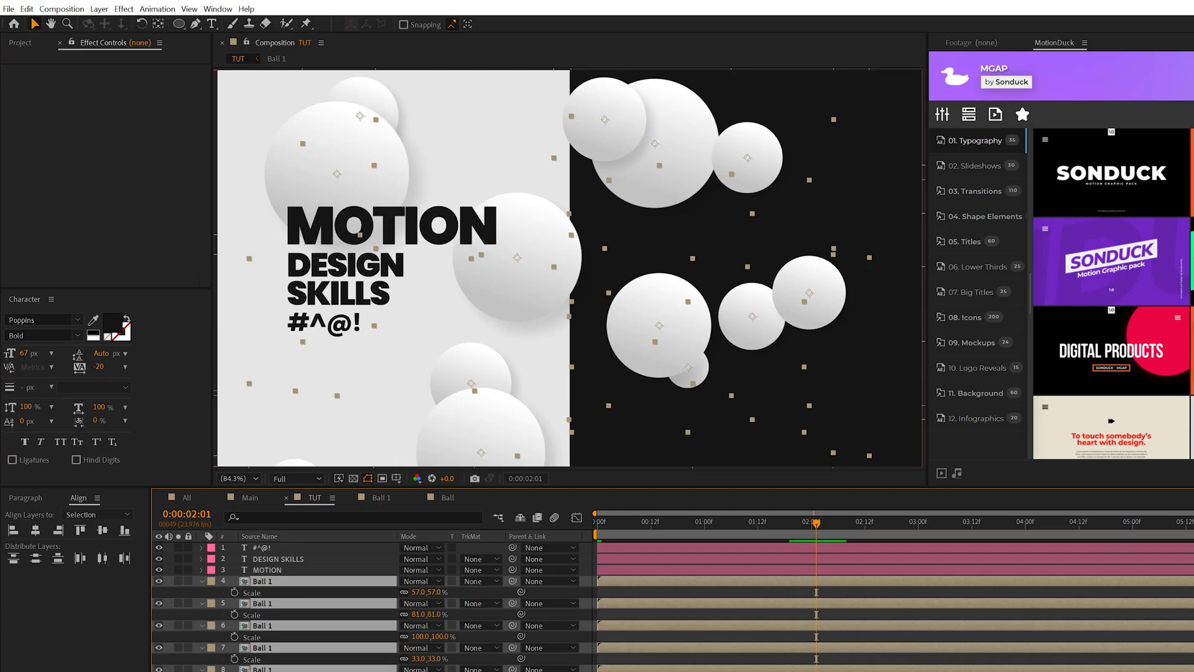
key("s")
left_click(665, 633)
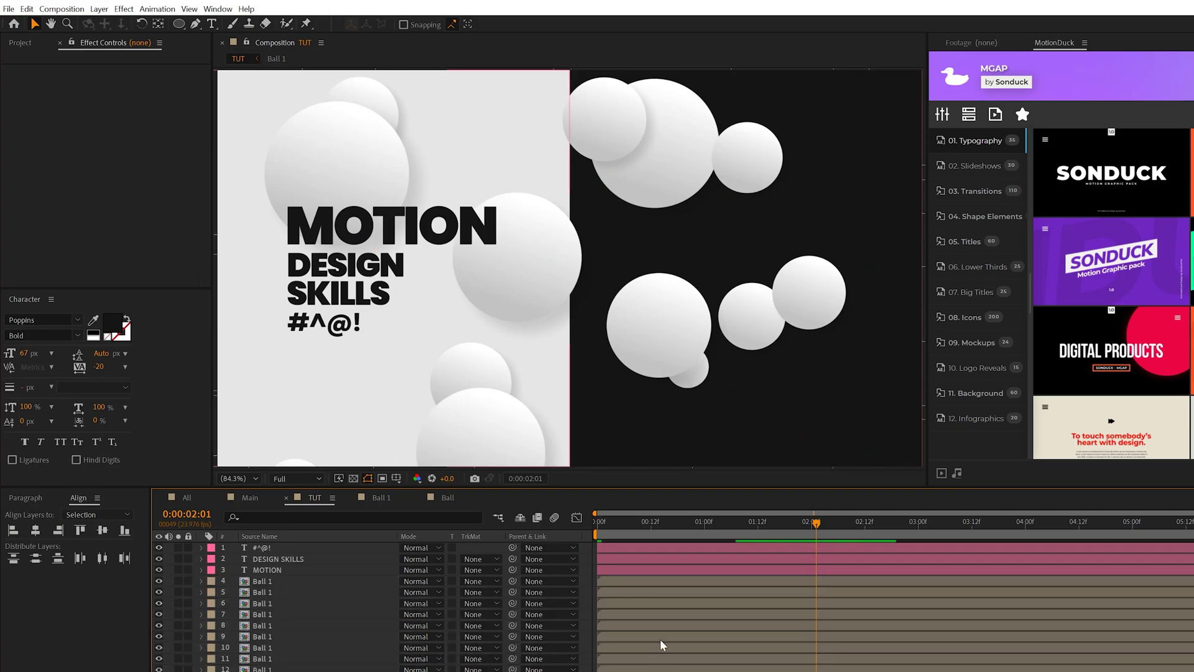
left_click_drag(648, 580, 1040, 593)
left_click_drag(687, 625, 1045, 631)
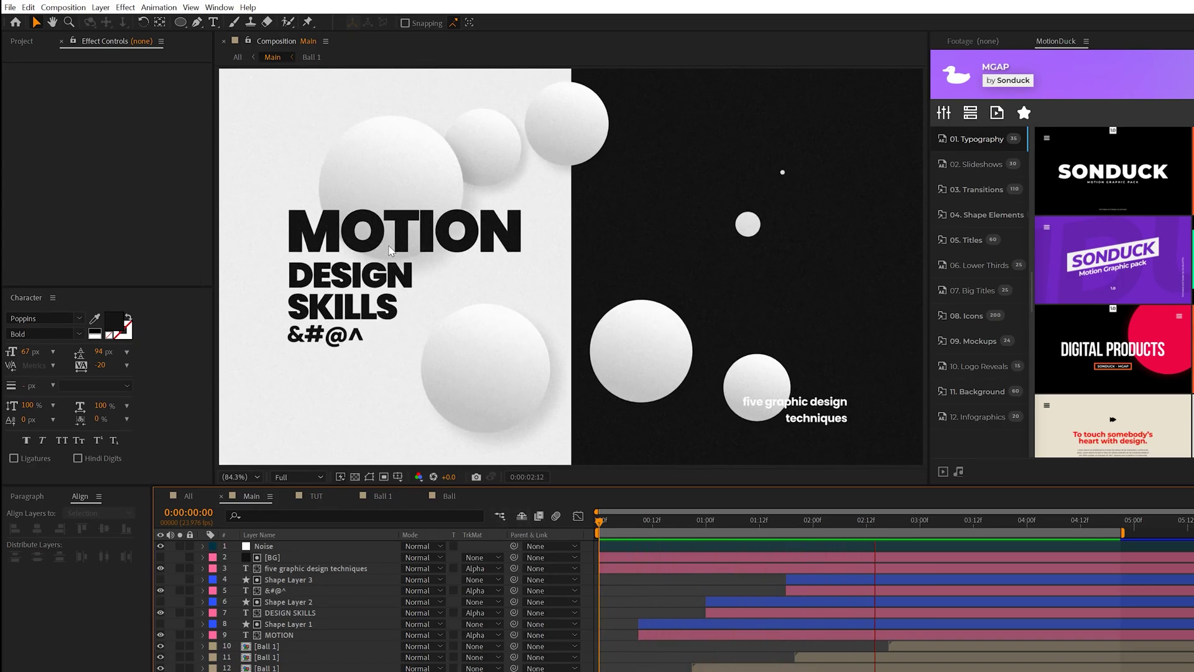
Add a Position text animator to MOTION, pushing its letters down to 0,139
left_click(316, 500)
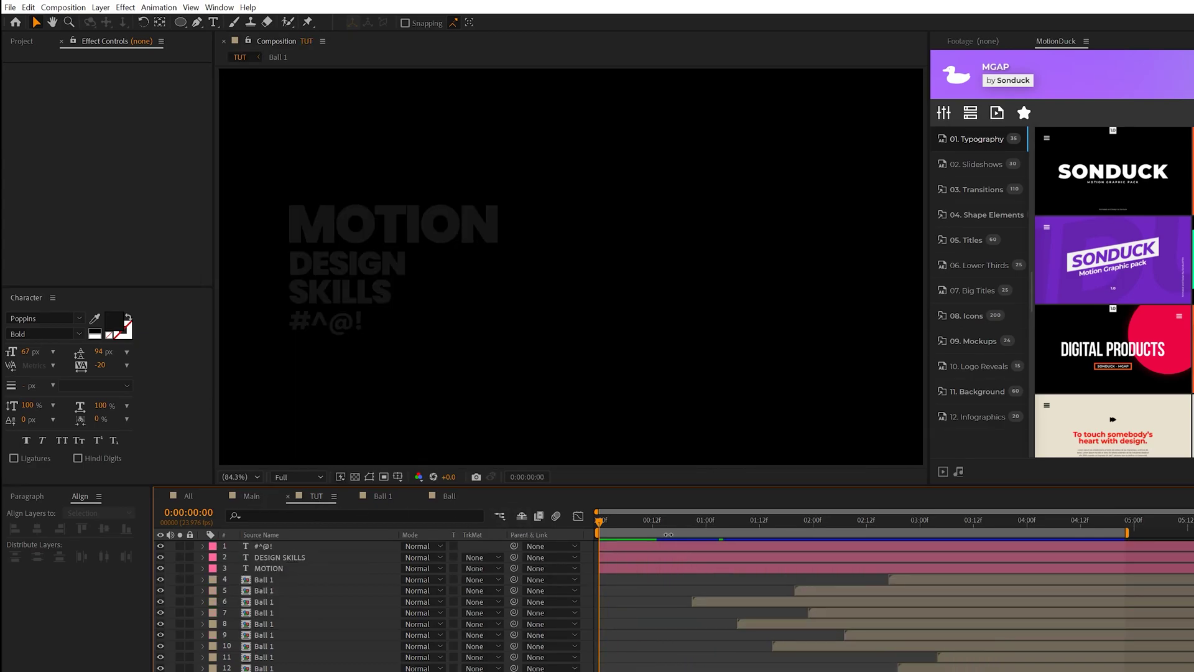
key("space")
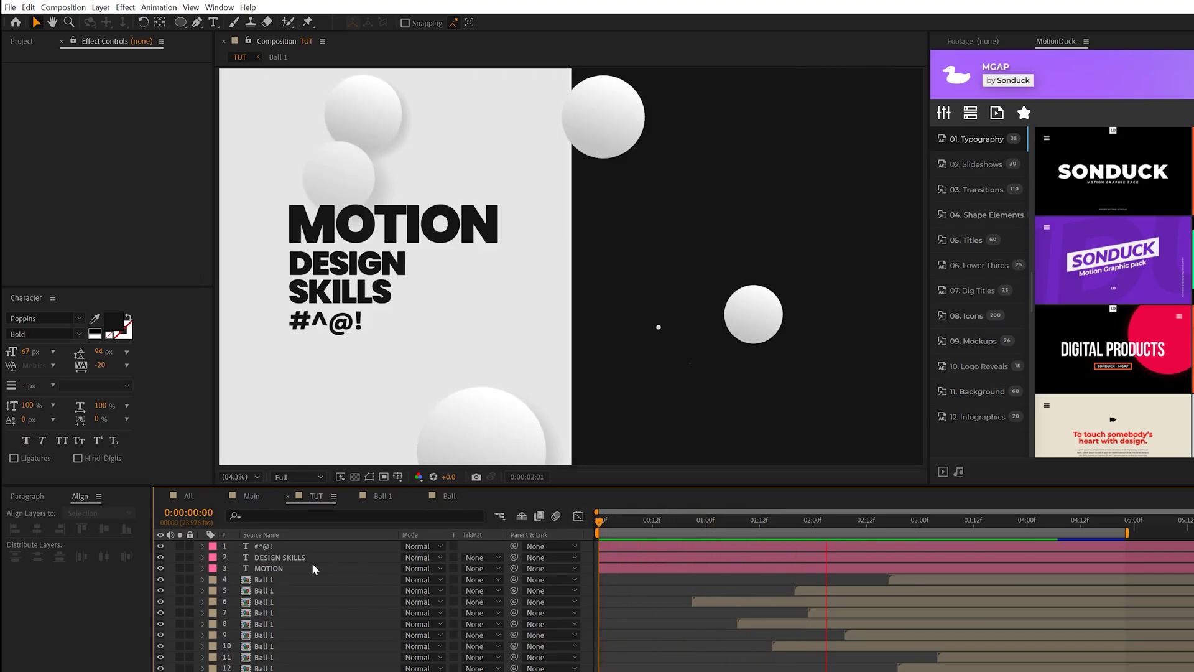
left_click(276, 569)
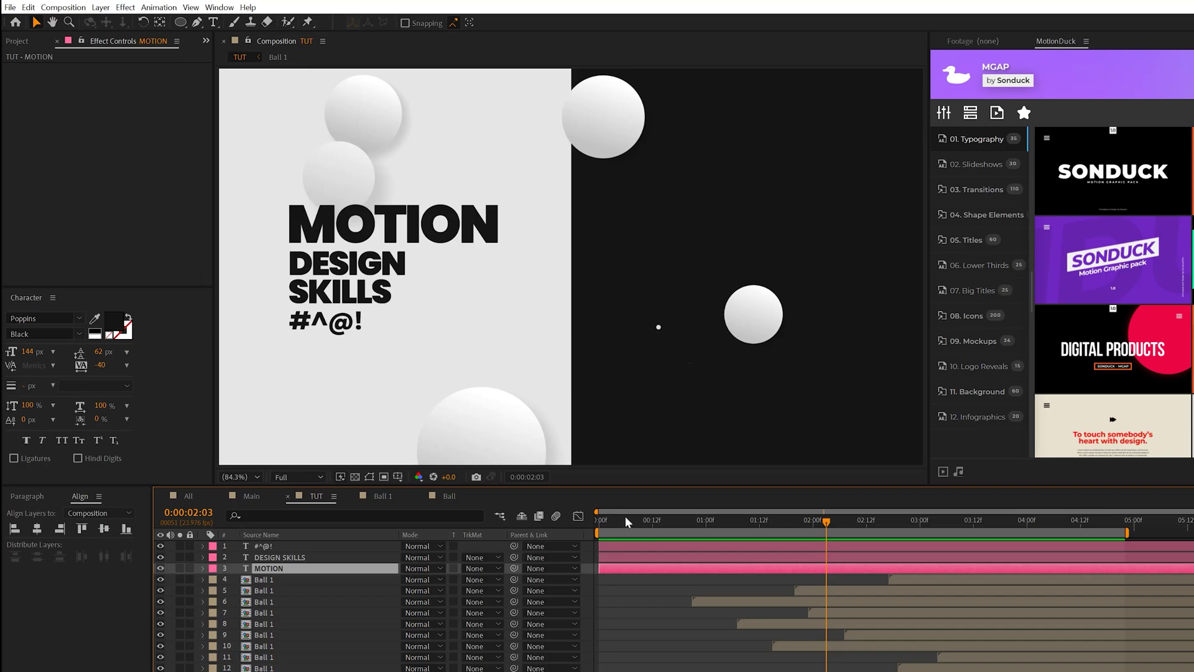
left_click(203, 568)
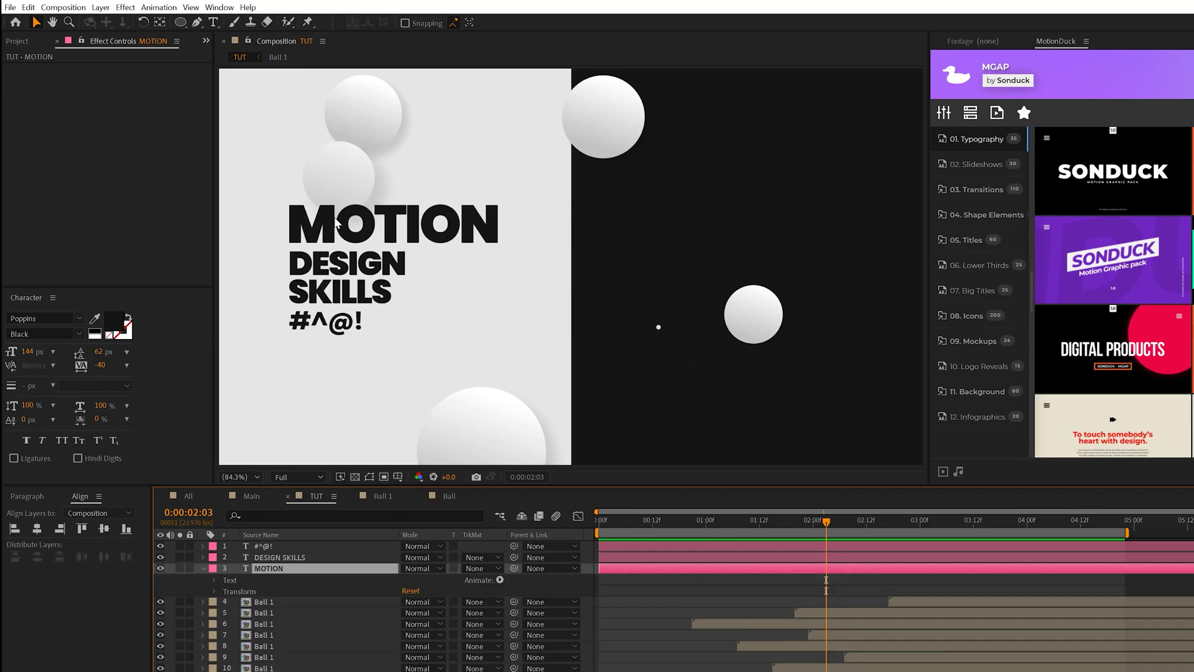
left_click(501, 581)
left_click(551, 615)
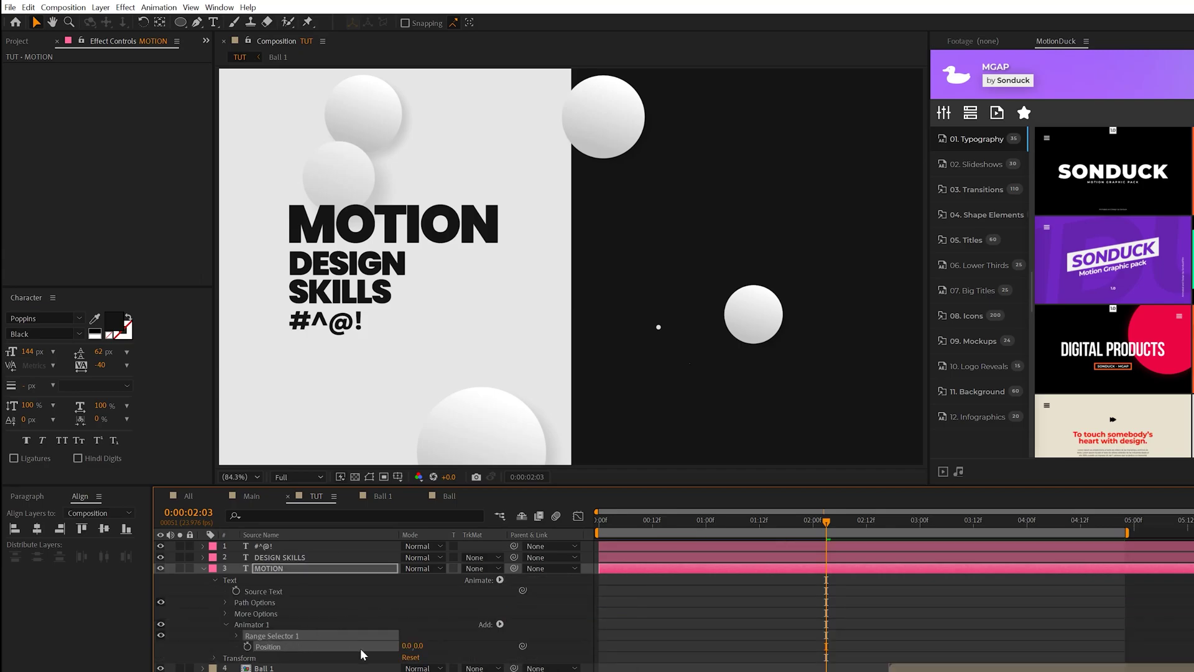
left_click_drag(420, 648, 522, 646)
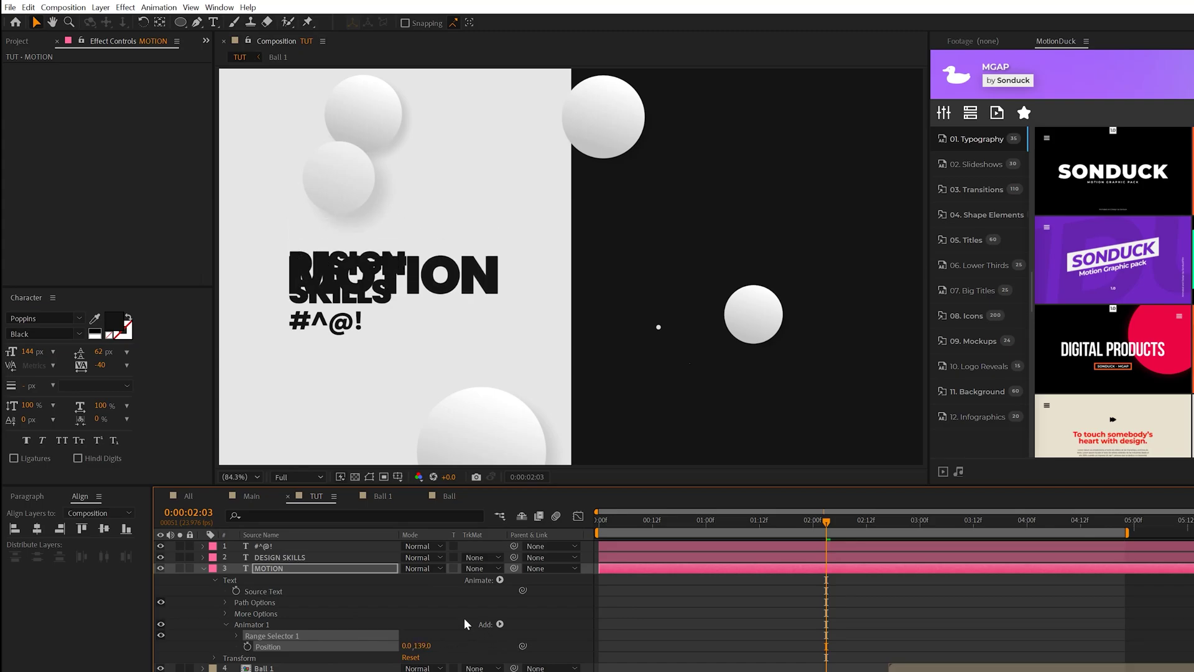
Keyframe the Range Selector Start from 0% to 100% over one second and open its speed graph
left_click(237, 635)
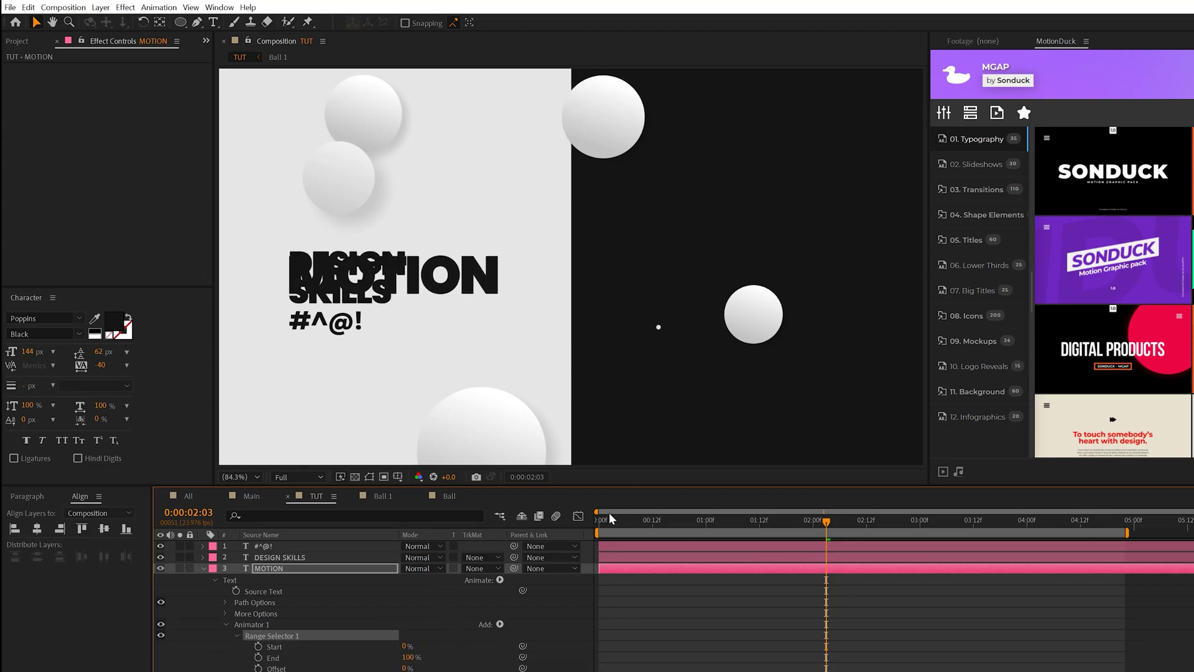
left_click_drag(610, 517, 588, 524)
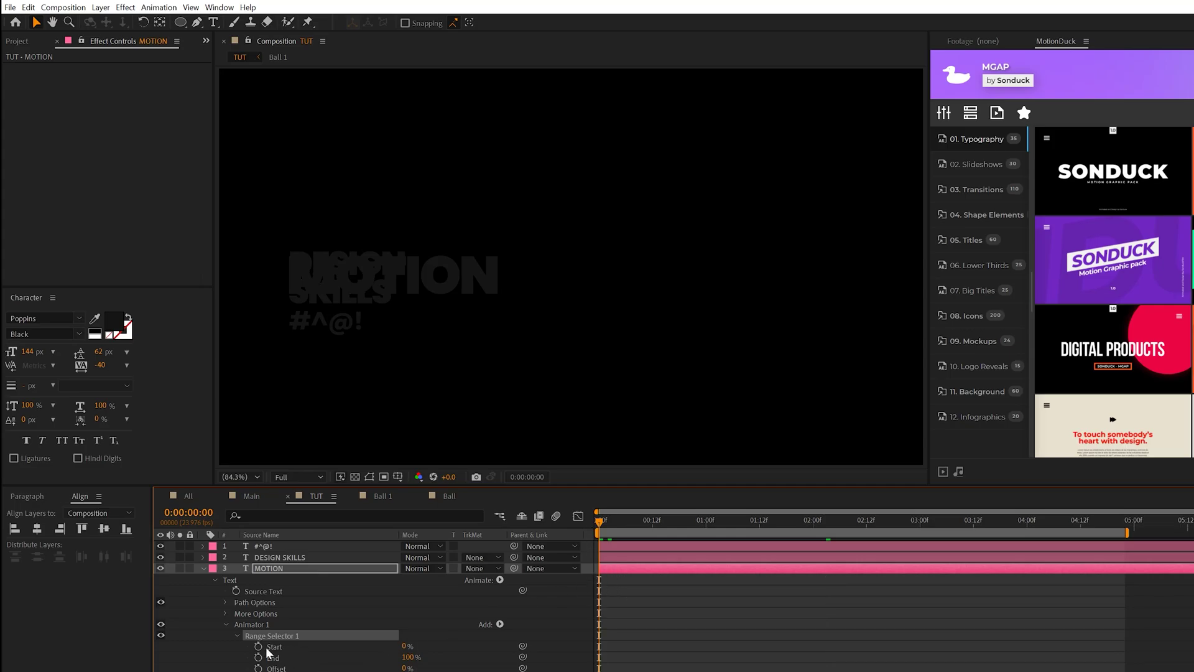
left_click(707, 522)
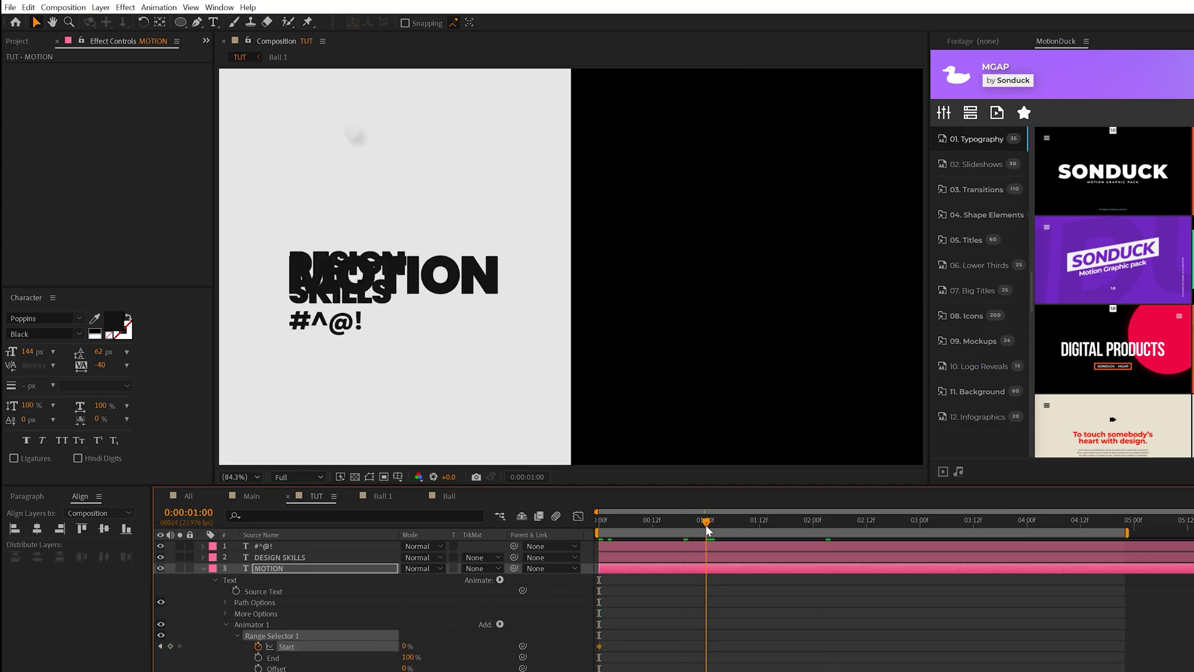
left_click_drag(407, 647, 480, 646)
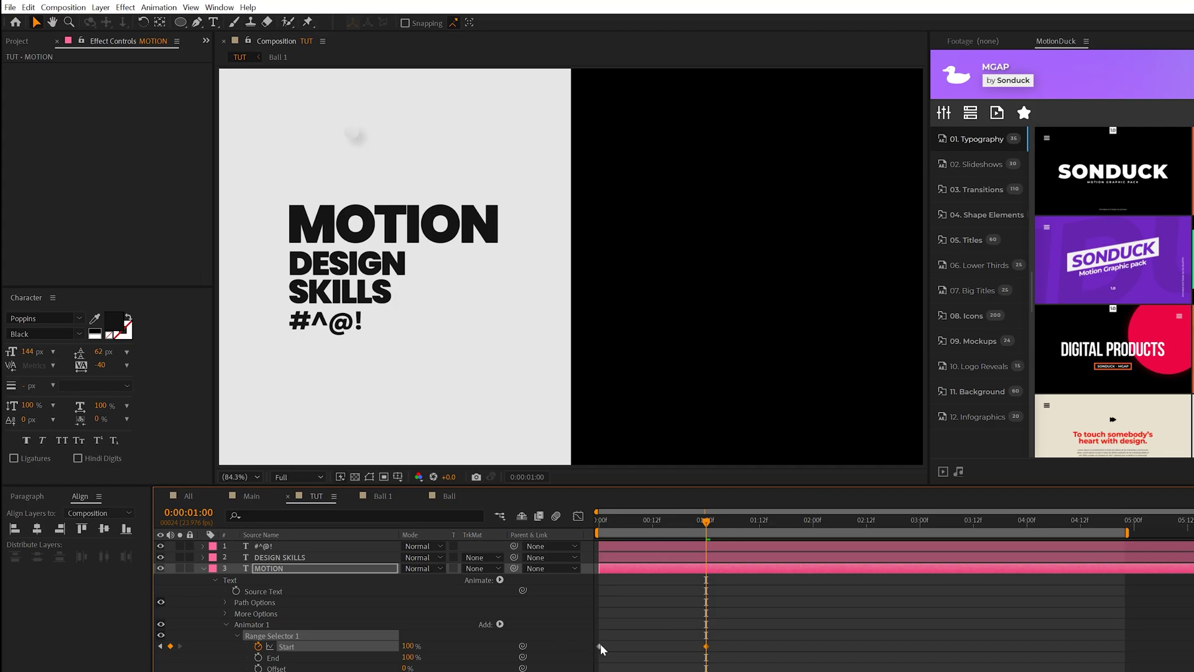
left_click_drag(765, 631, 593, 658)
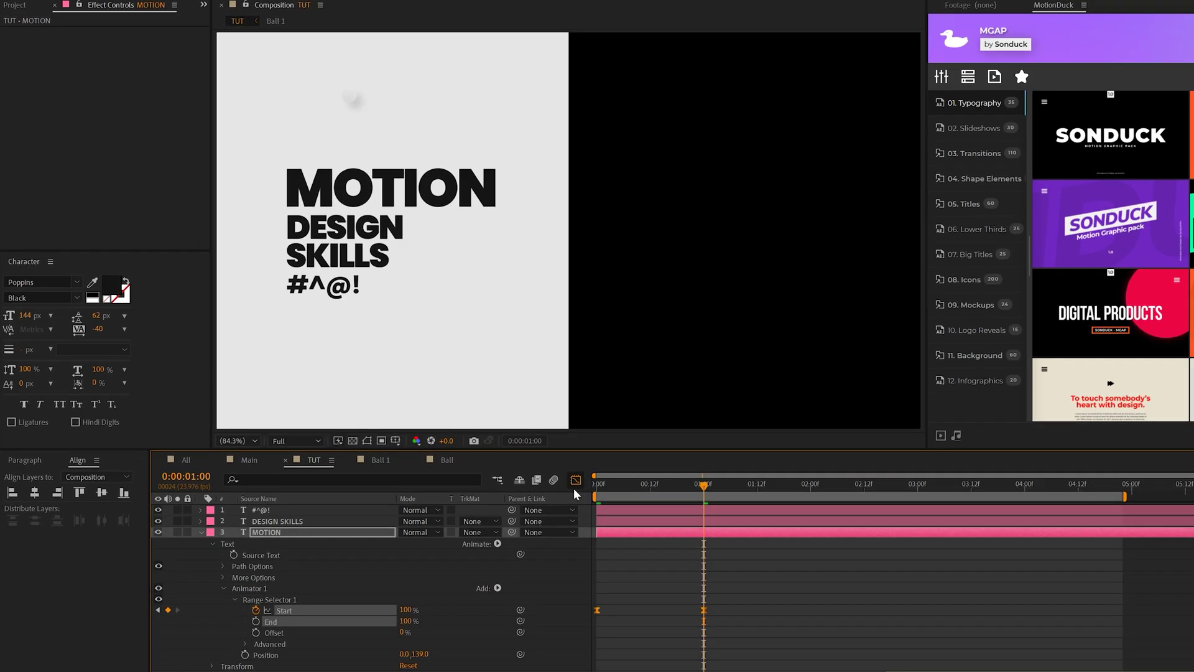
left_click(578, 516)
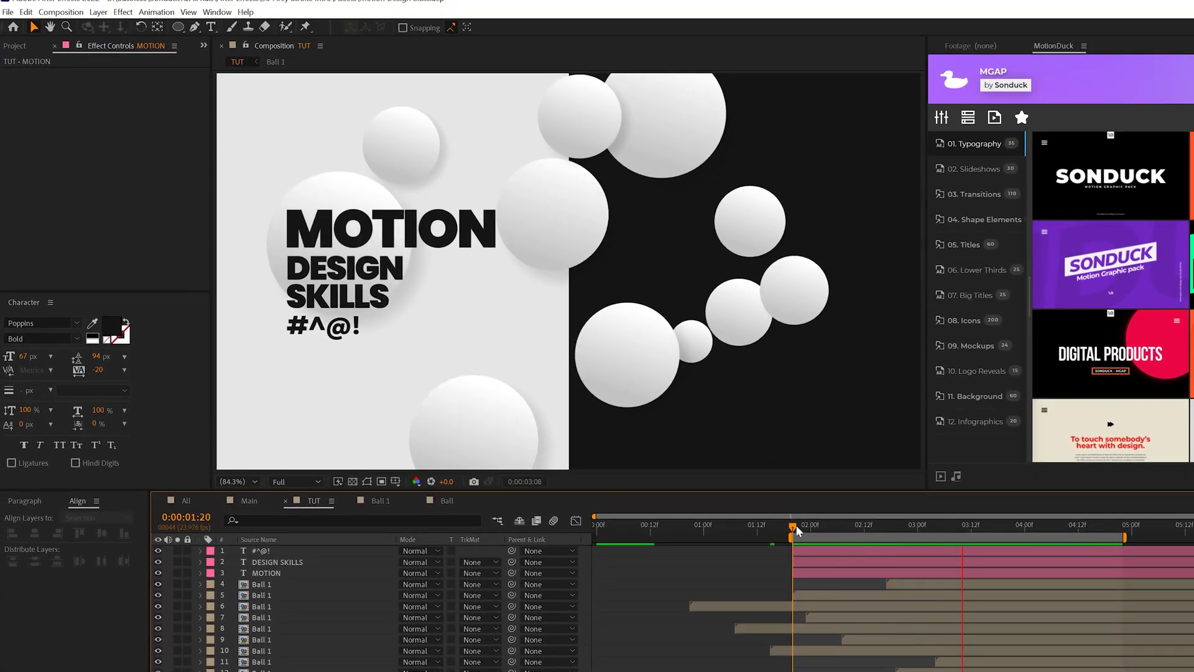
Review the MOTION, DESIGN SKILLS and #^@! title animations, fold MOTION's properties, and choose the Rectangle Tool
left_click(259, 573)
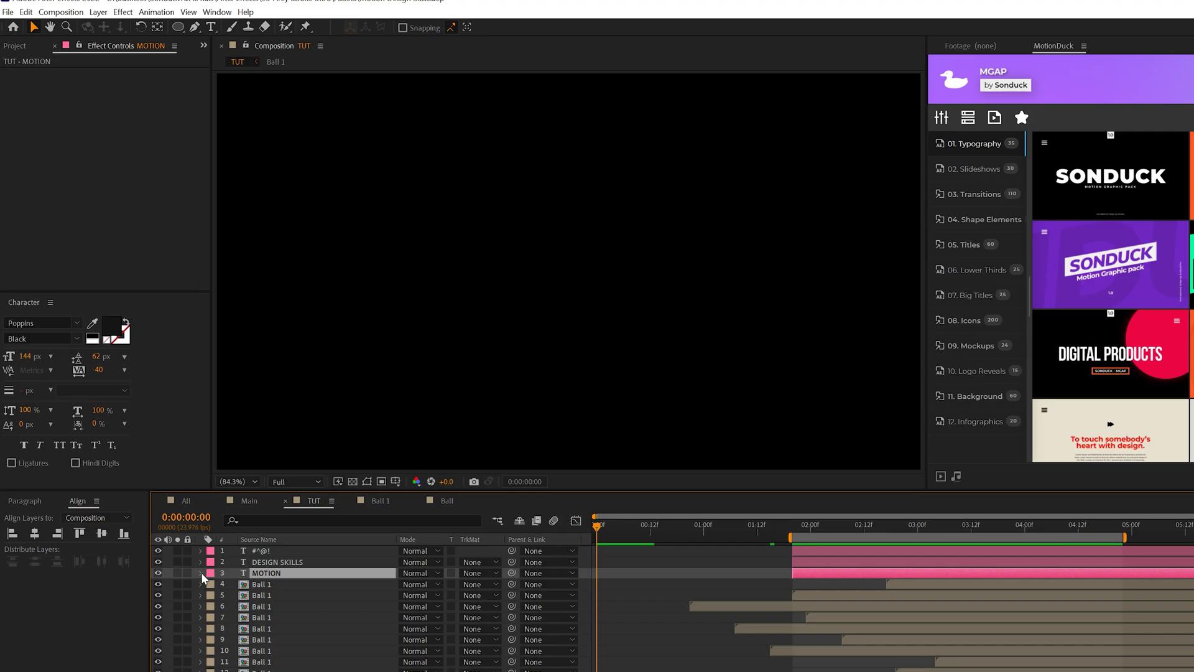
left_click(200, 573)
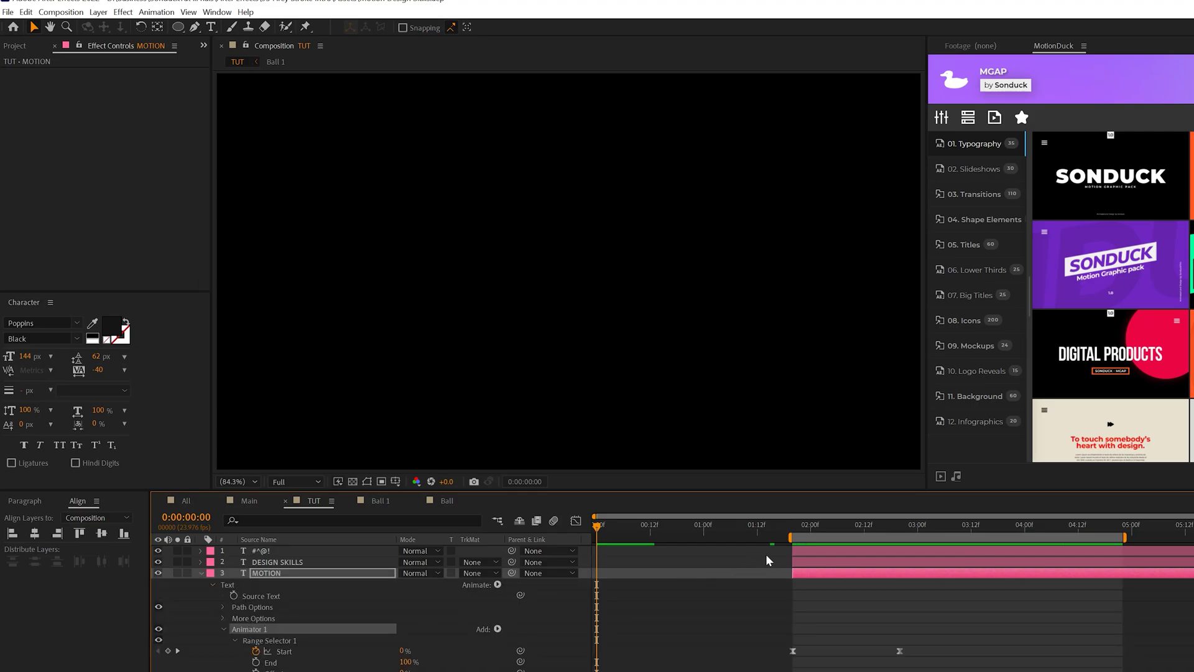
left_click(793, 529)
left_click(805, 560)
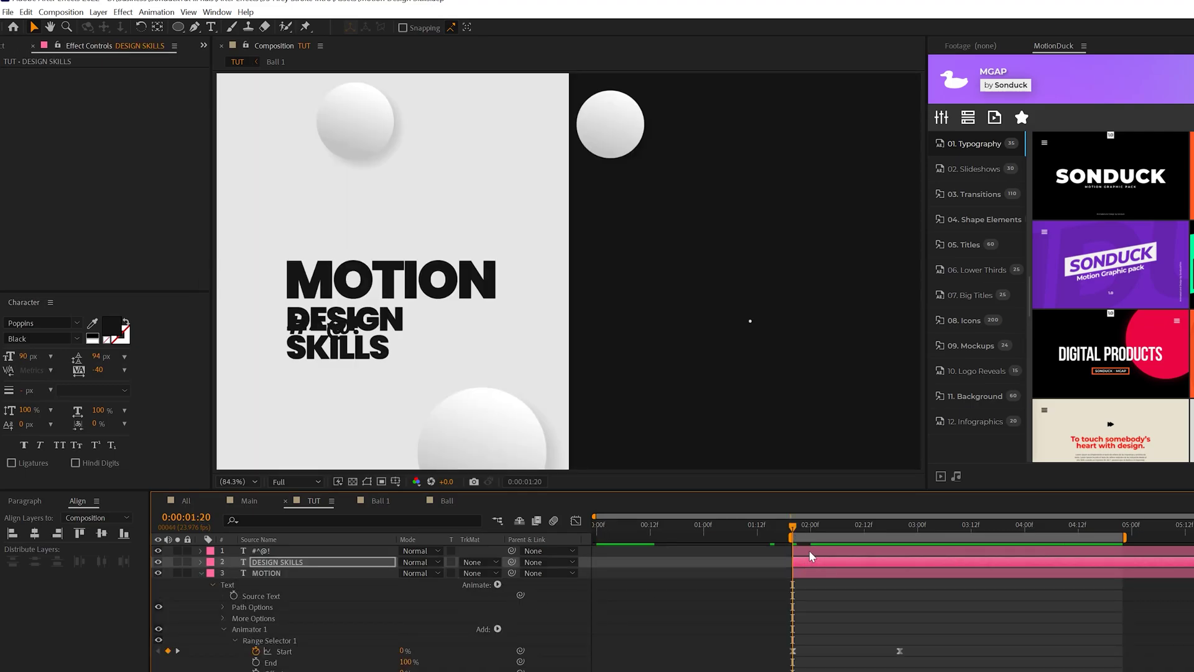
left_click(809, 550)
left_click_drag(821, 526, 945, 532)
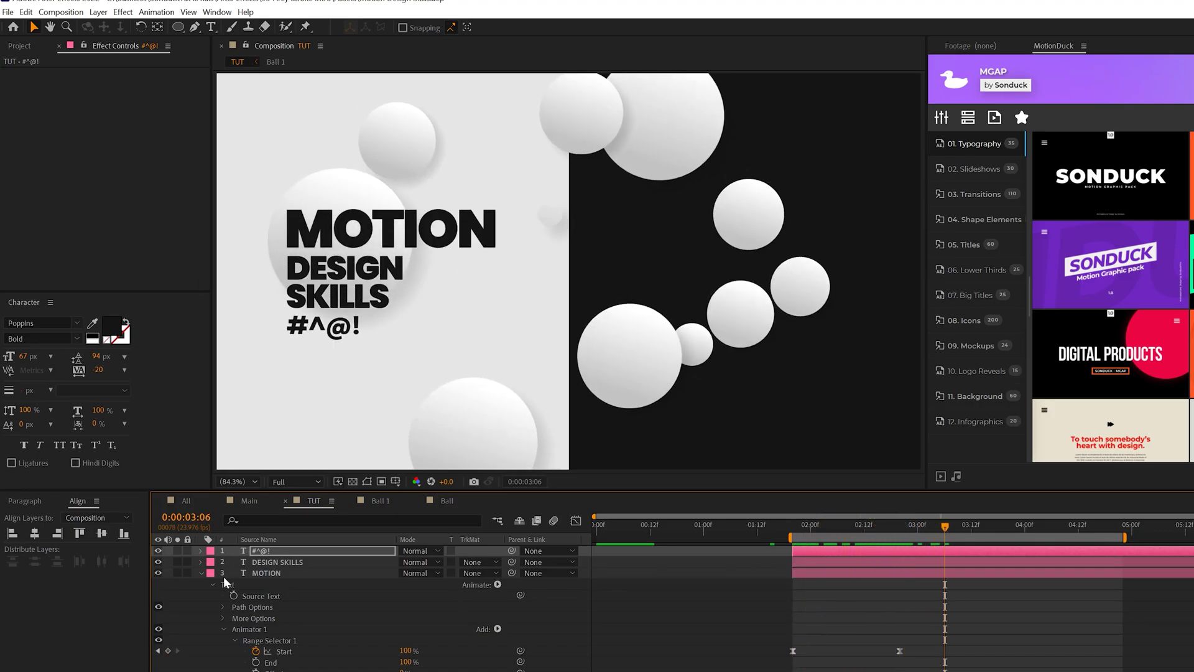
left_click(200, 573)
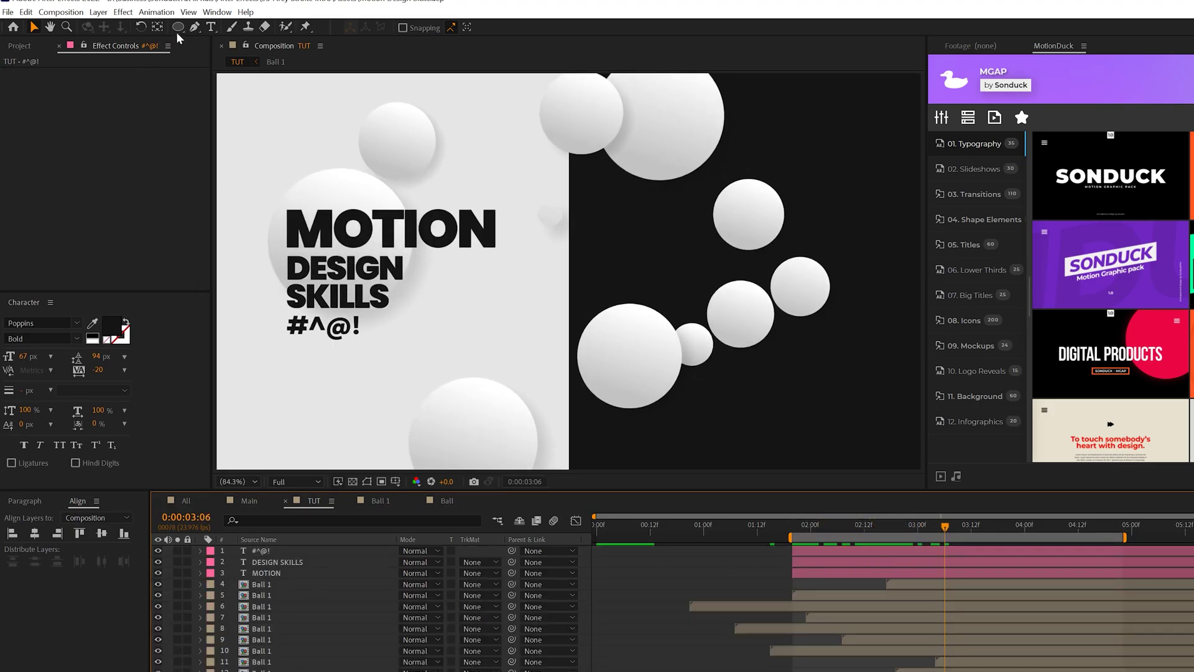
left_click_drag(176, 25, 217, 38)
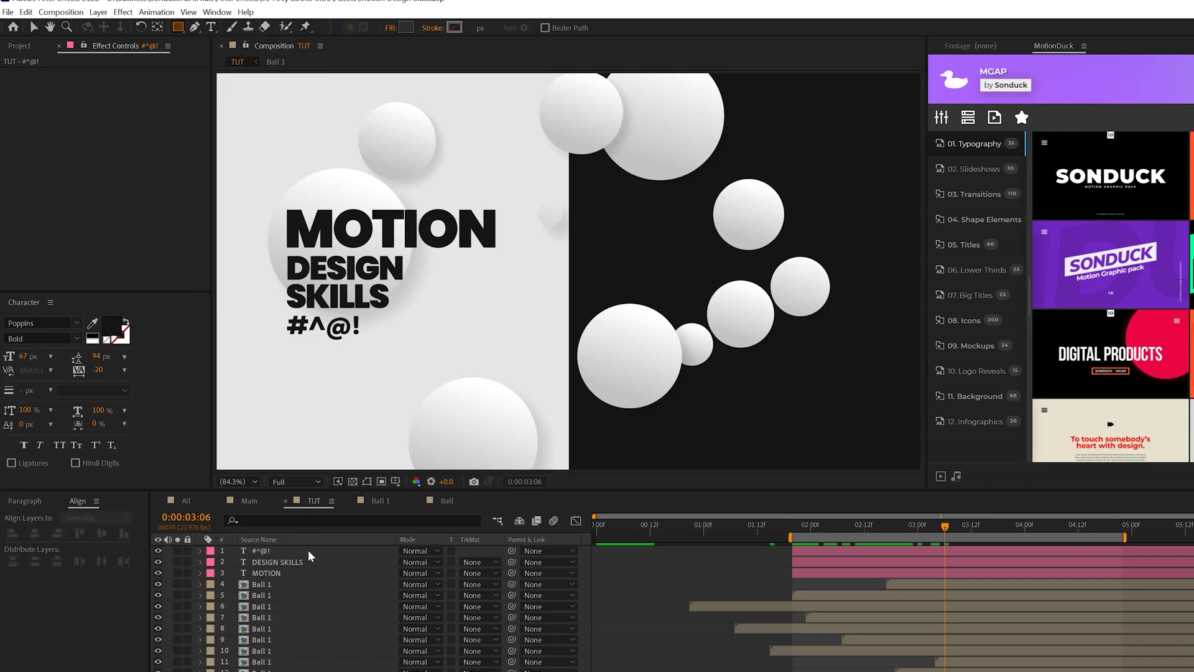
Draw a rectangle above MOTION and set it as MOTION's alpha track matte
left_click_drag(277, 248, 535, 196)
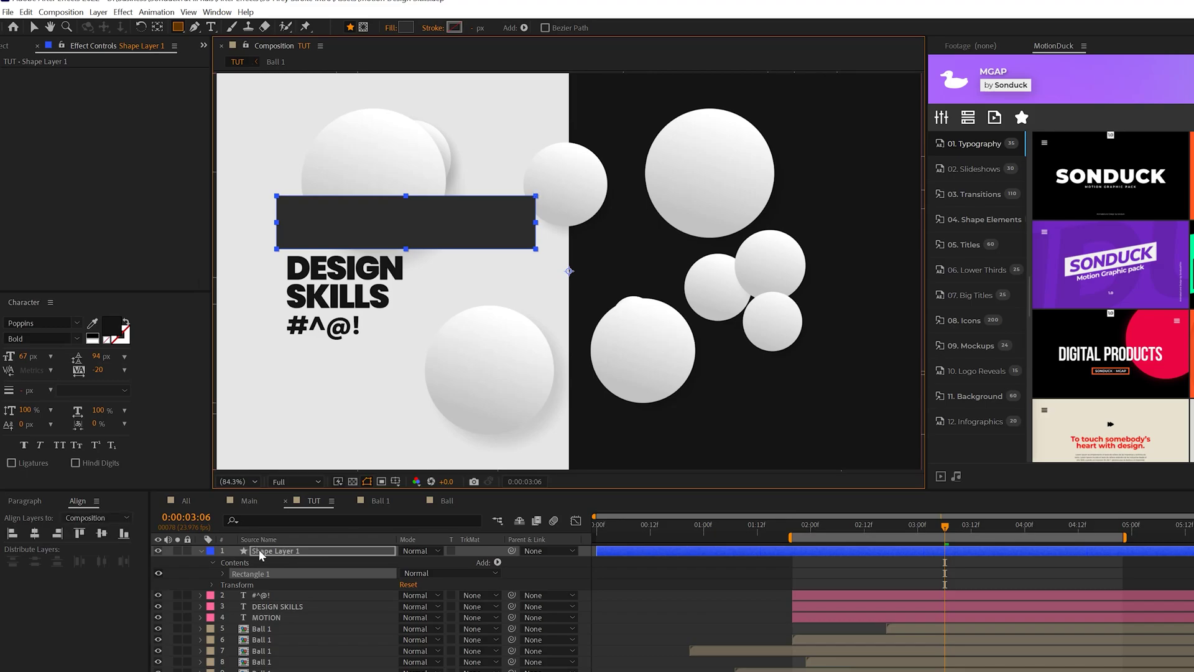
left_click_drag(259, 550, 271, 612)
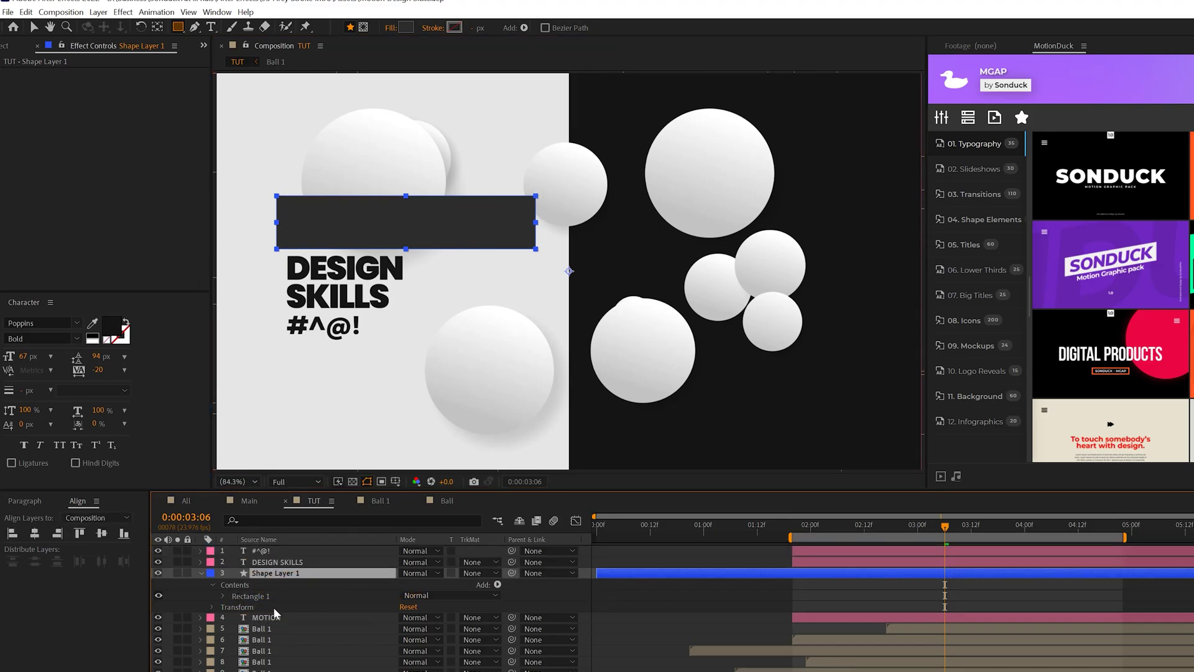
left_click(266, 618)
left_click(468, 617)
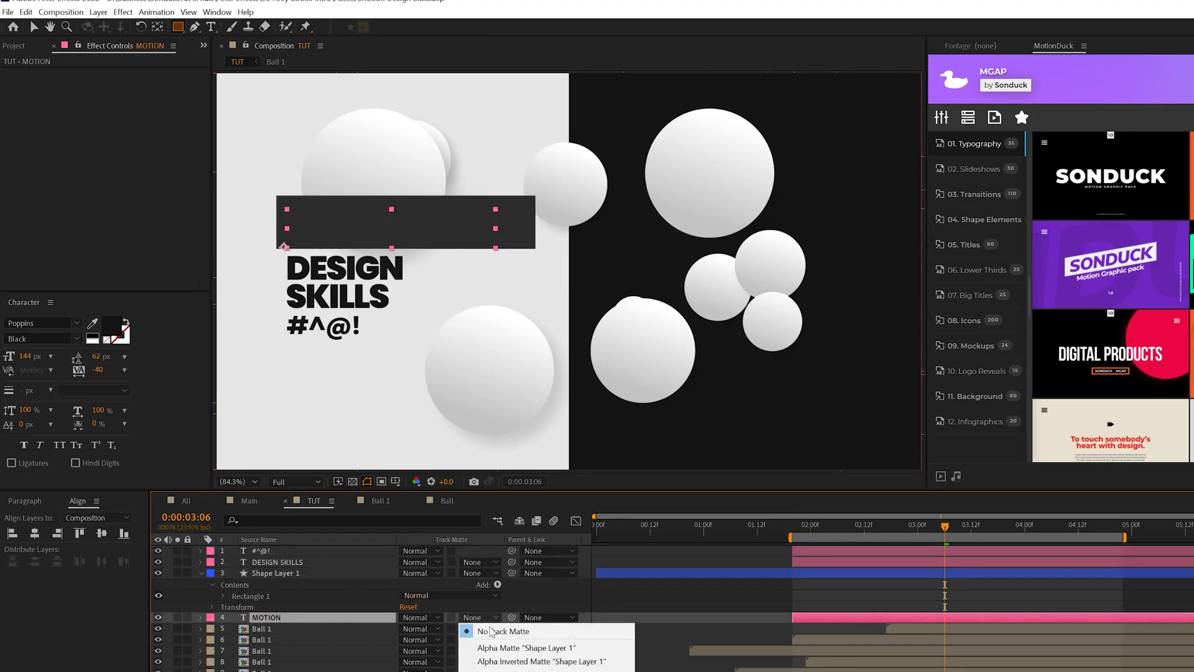
left_click(517, 648)
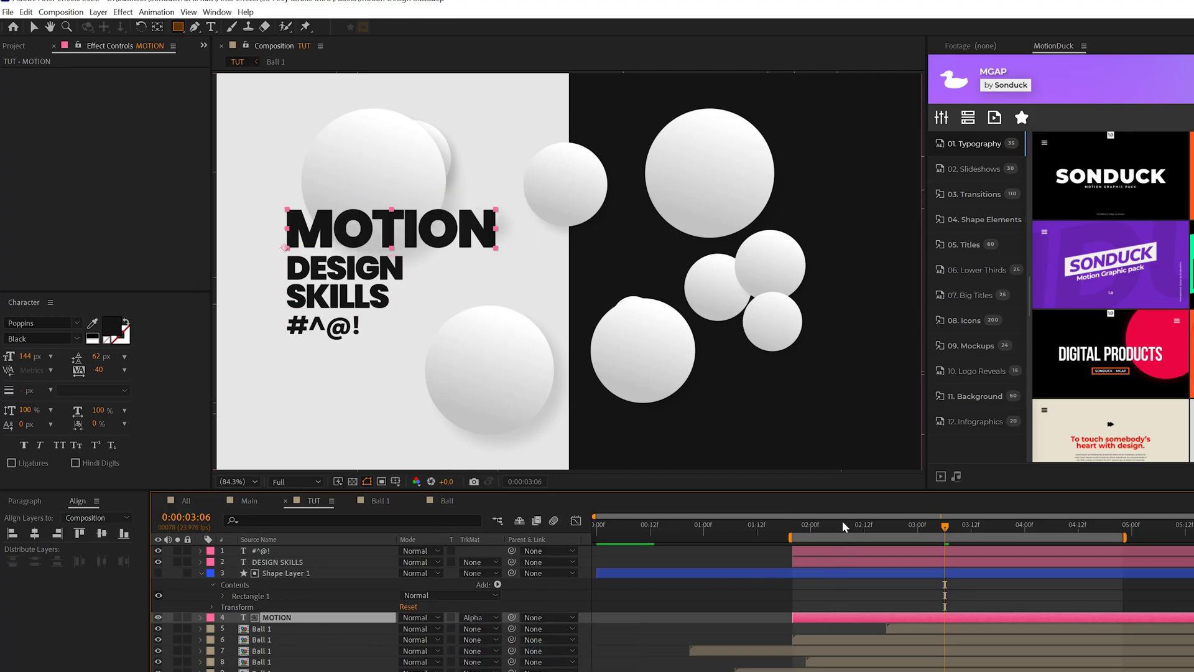
mouse_move(842, 520)
left_mouse_down()
mouse_move(800, 532)
mouse_move(840, 537)
left_mouse_up()
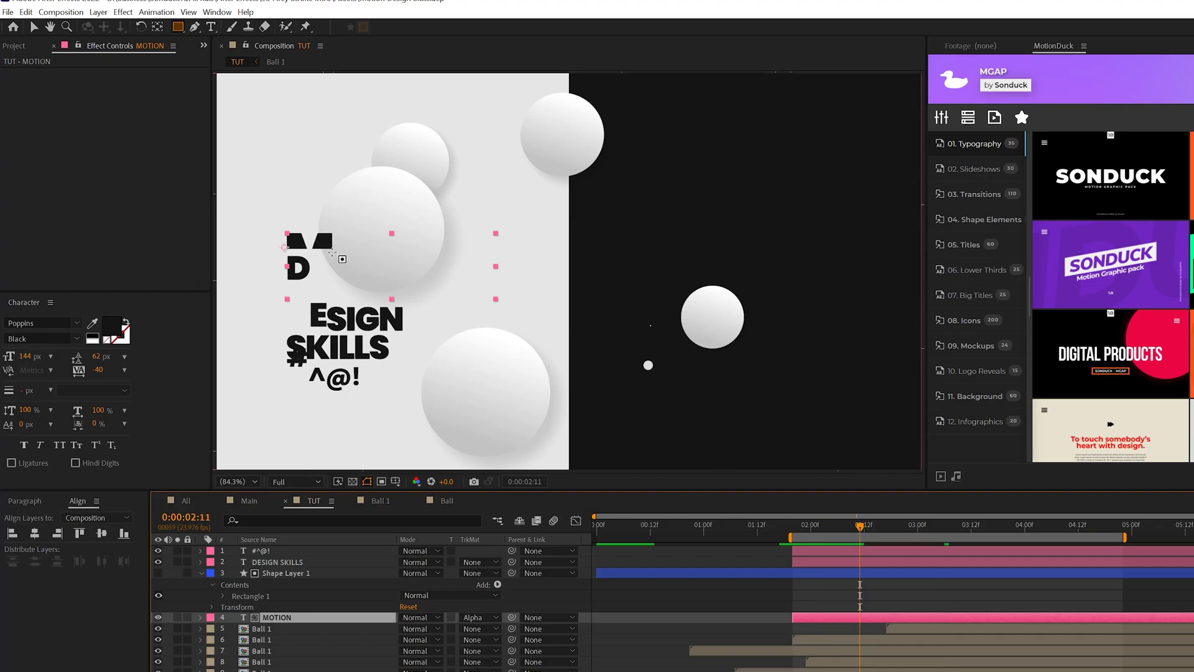
Draw a second rectangle matte shape for the #^@! symbols layer
left_click(324, 326)
key("ctrl+shift+a")
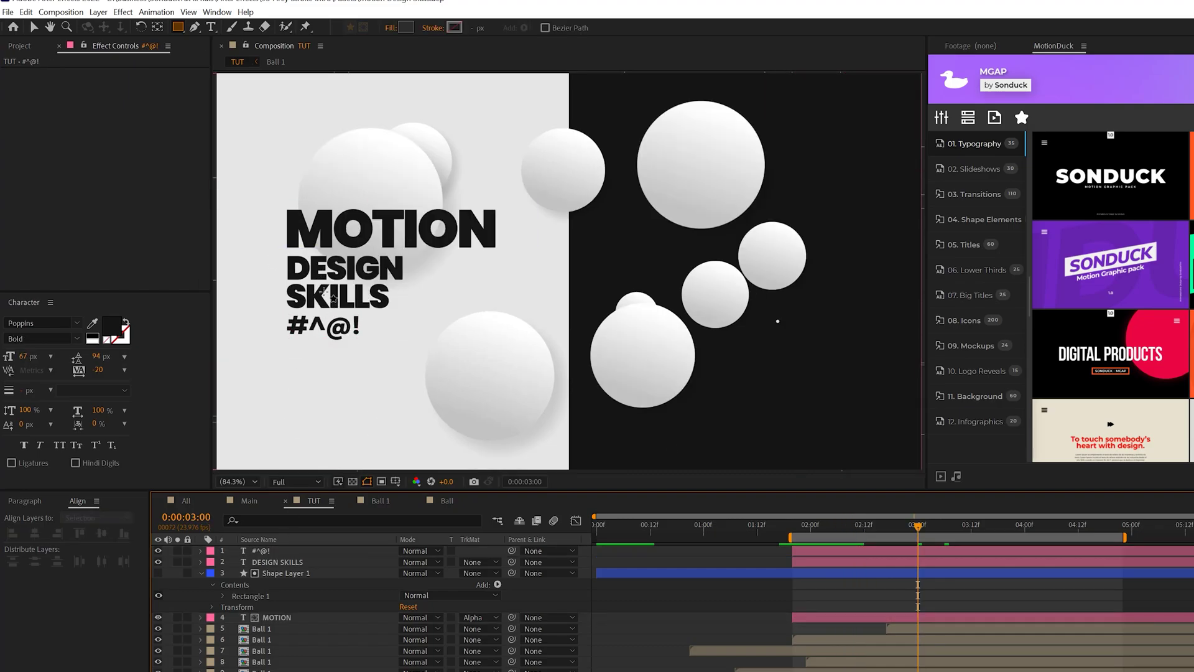
left_click_drag(281, 253, 416, 305)
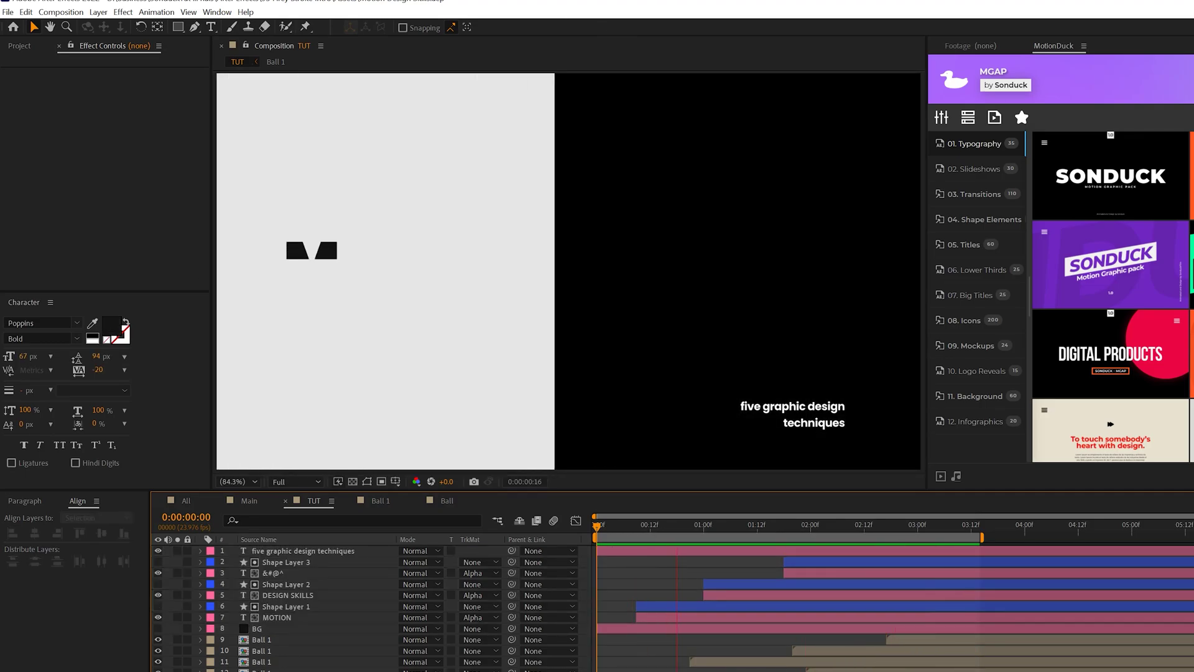
Bring the BG layer to the top of TUT's layer stack with Ctrl+Shift+]
left_click(770, 444)
key("ctrl+shift+bracketright")
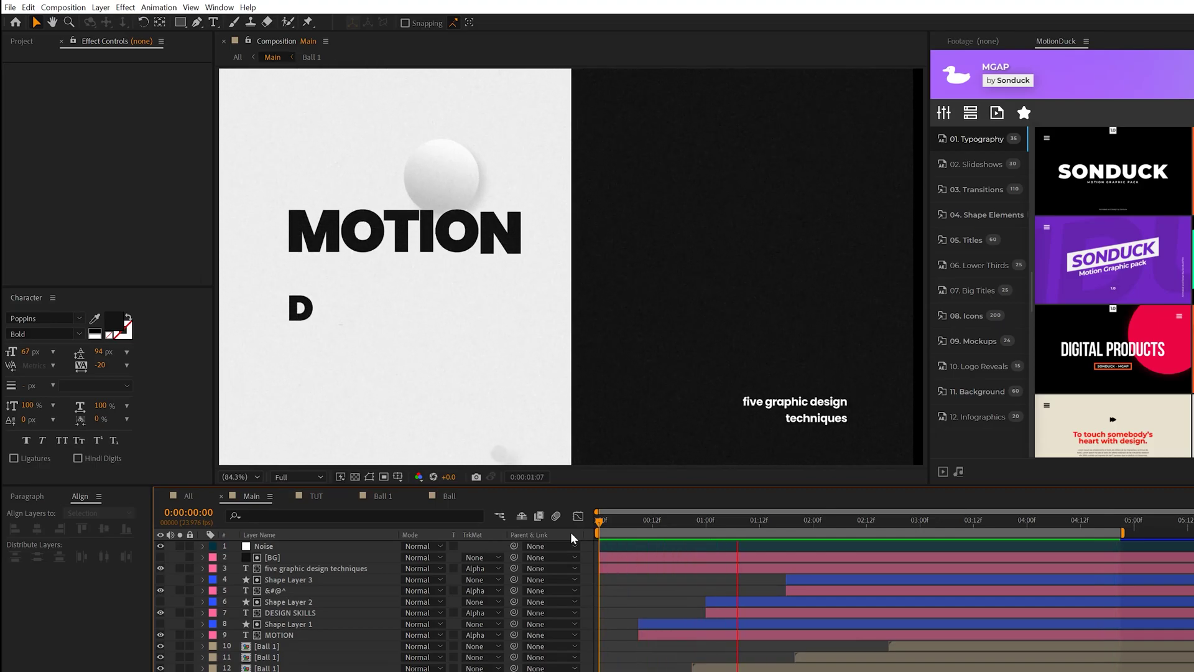
Add a new adjustment layer at the top of the TUT composition
left_click(318, 496)
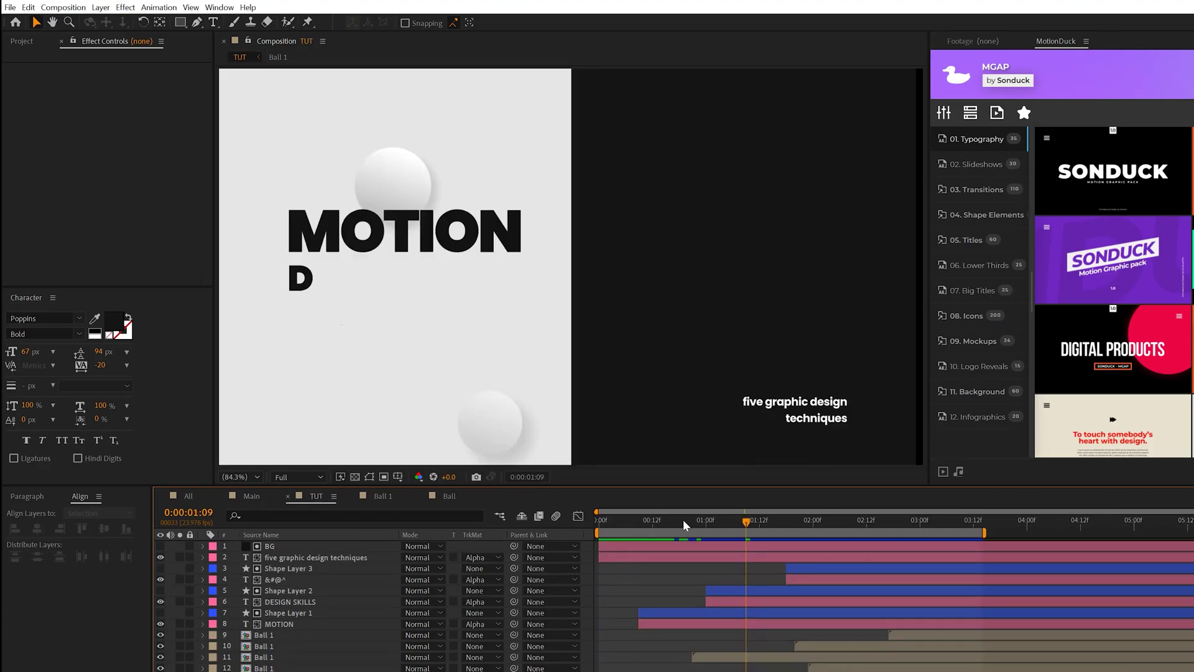
left_click_drag(764, 520, 790, 522)
left_click(101, 6)
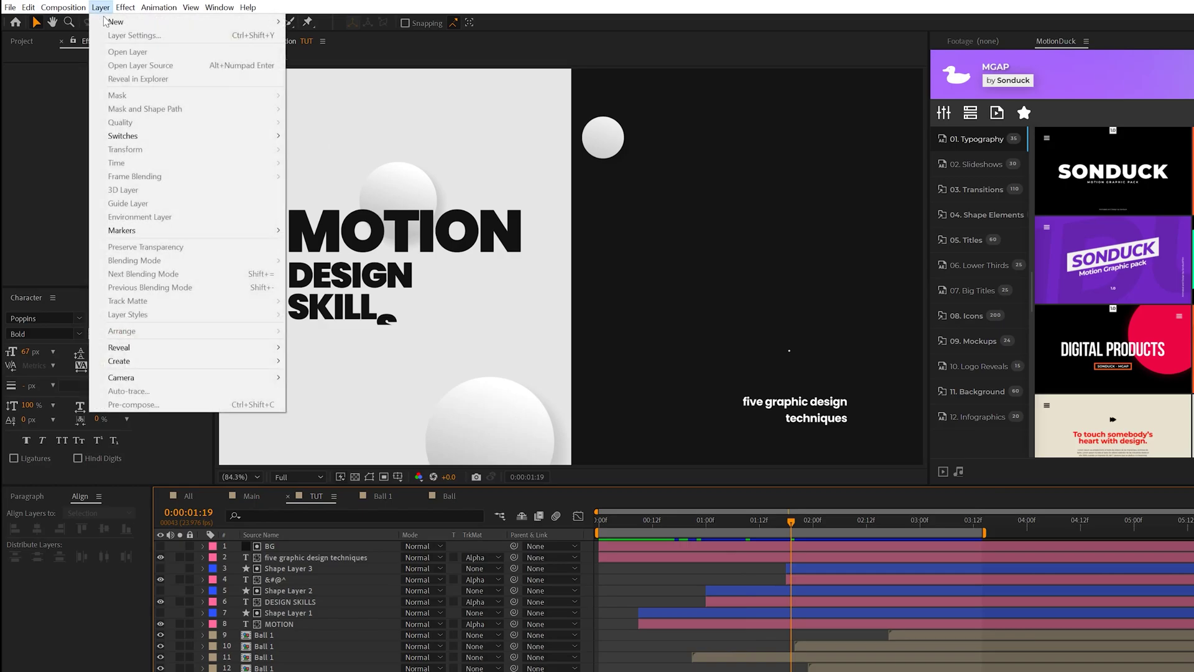
mouse_move(173, 24)
left_click(377, 103)
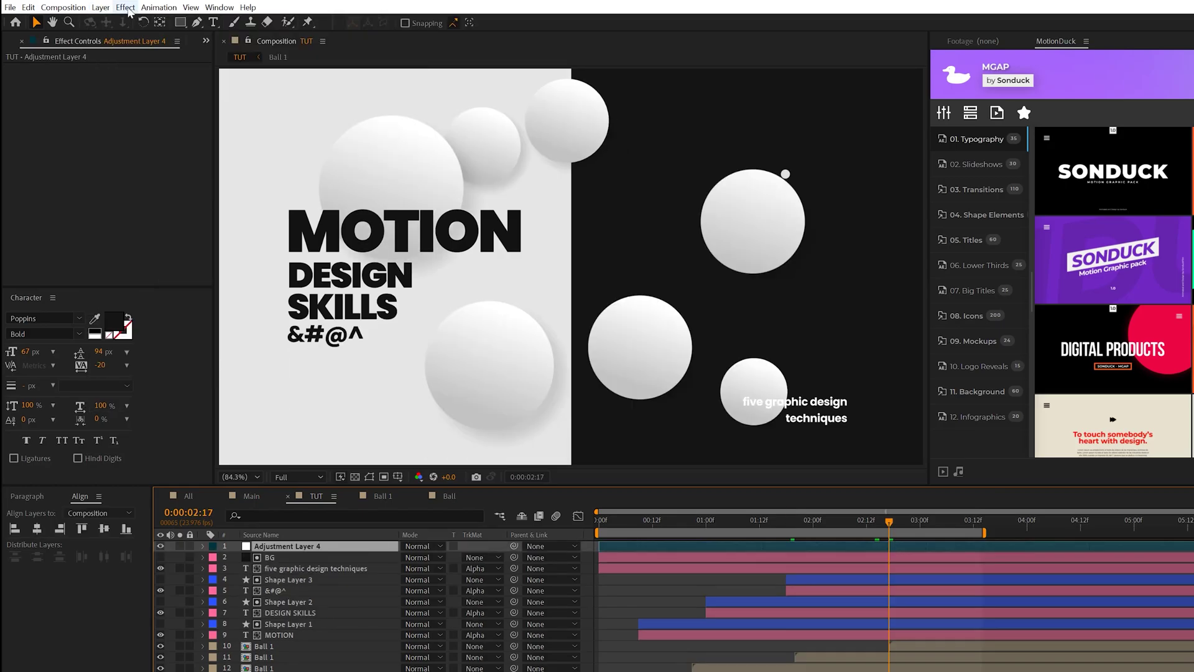
Apply 12% Noise and Posterize Time at 12 fps to the adjustment layer, then preview
left_click(125, 7)
mouse_move(168, 241)
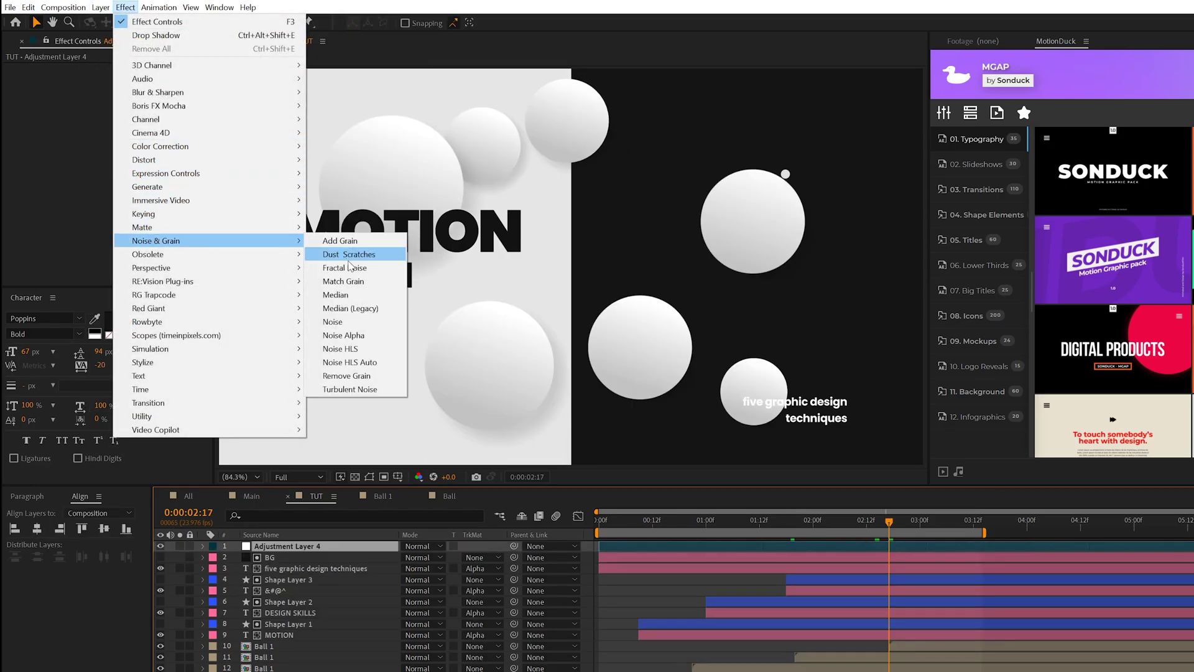
left_click(343, 321)
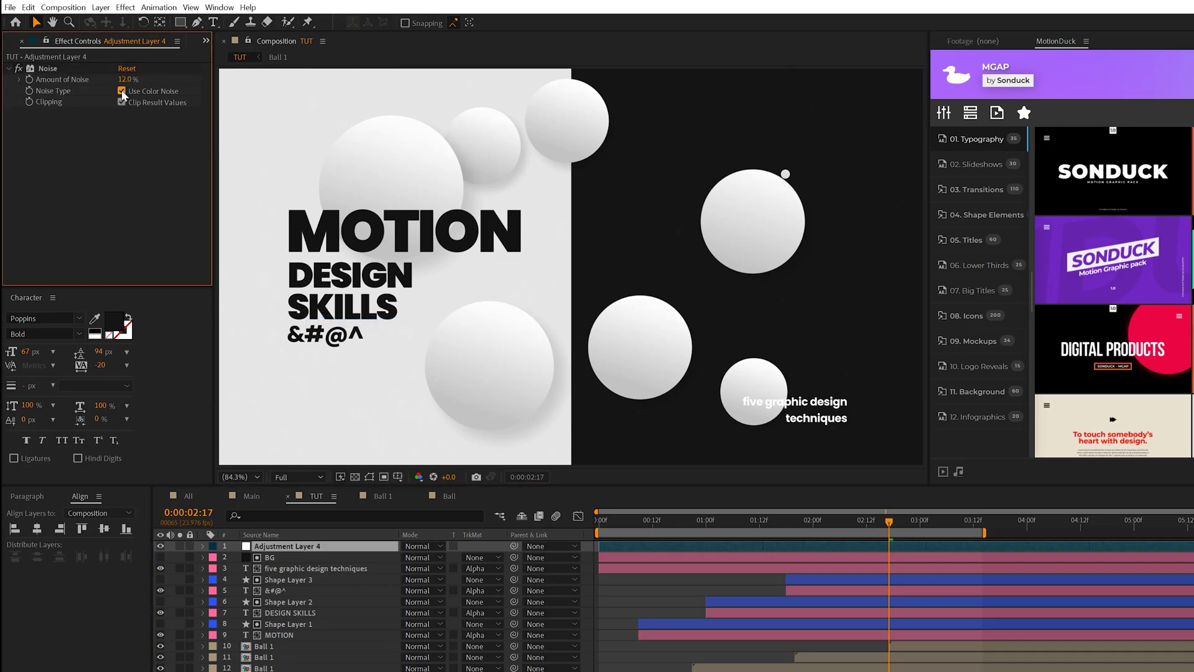
left_click(126, 7)
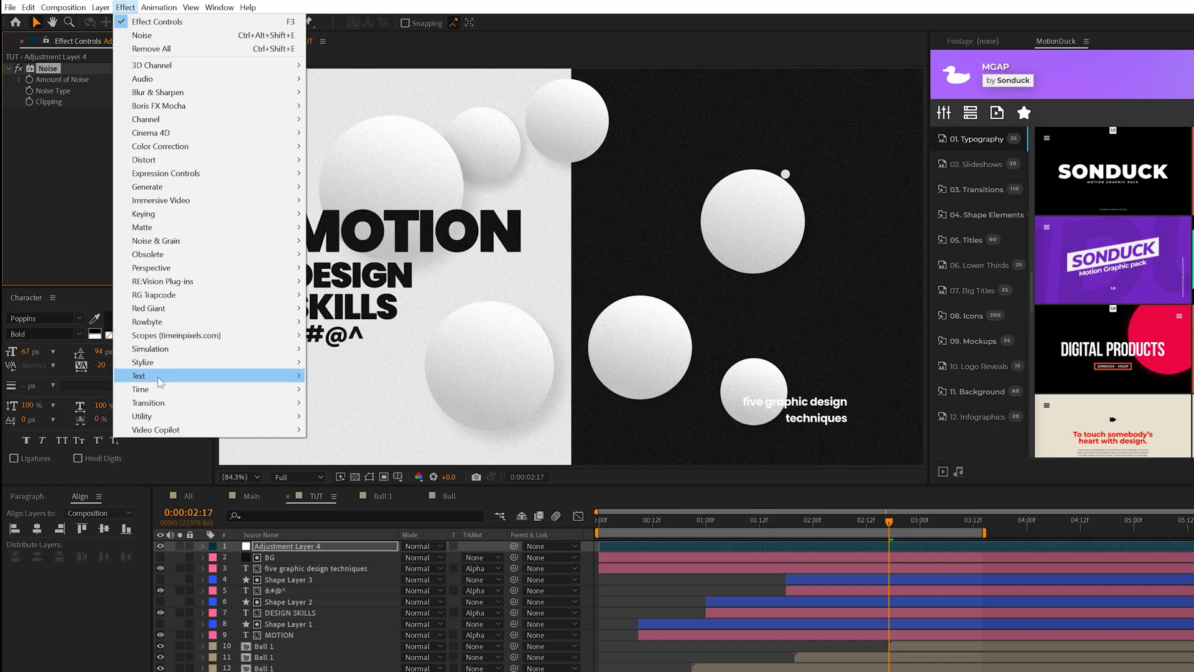
left_click(341, 444)
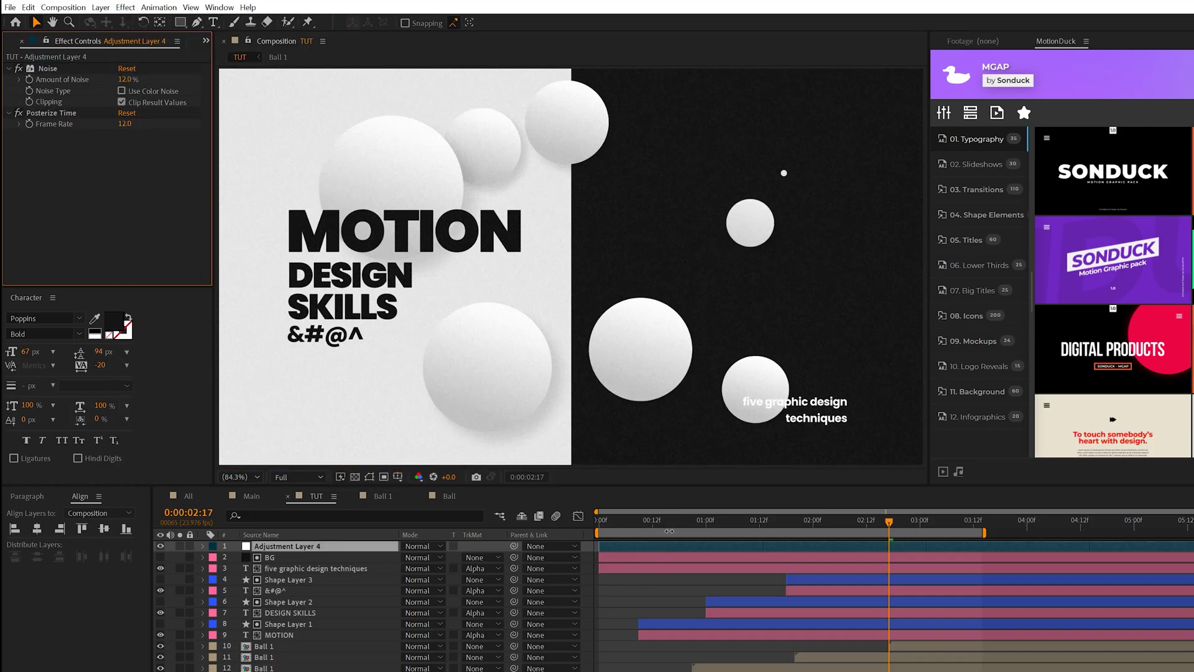
key("space")
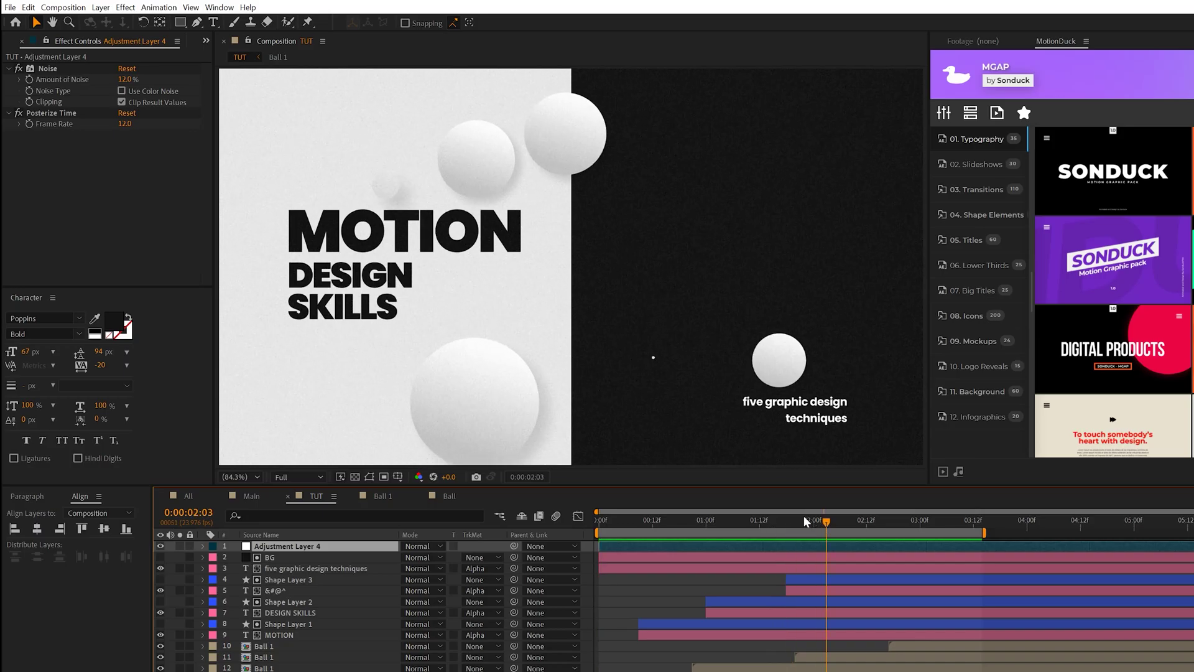
Pre-compose every layer in TUT into a single precomp named All
key("ctrl+a")
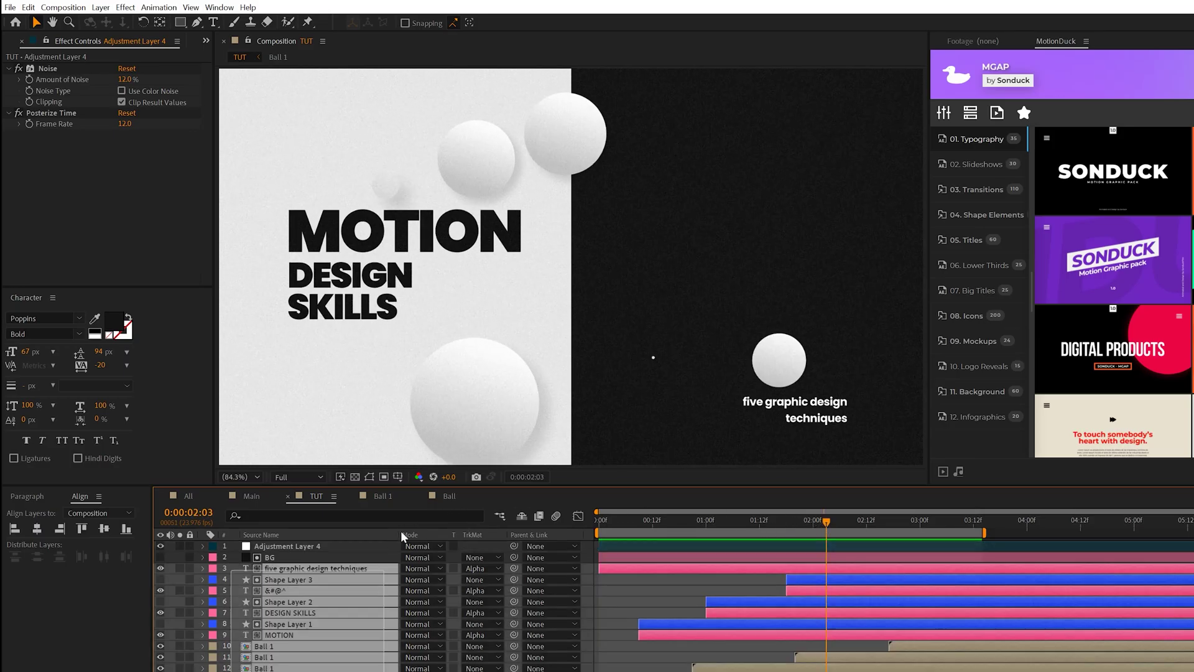
left_click(100, 7)
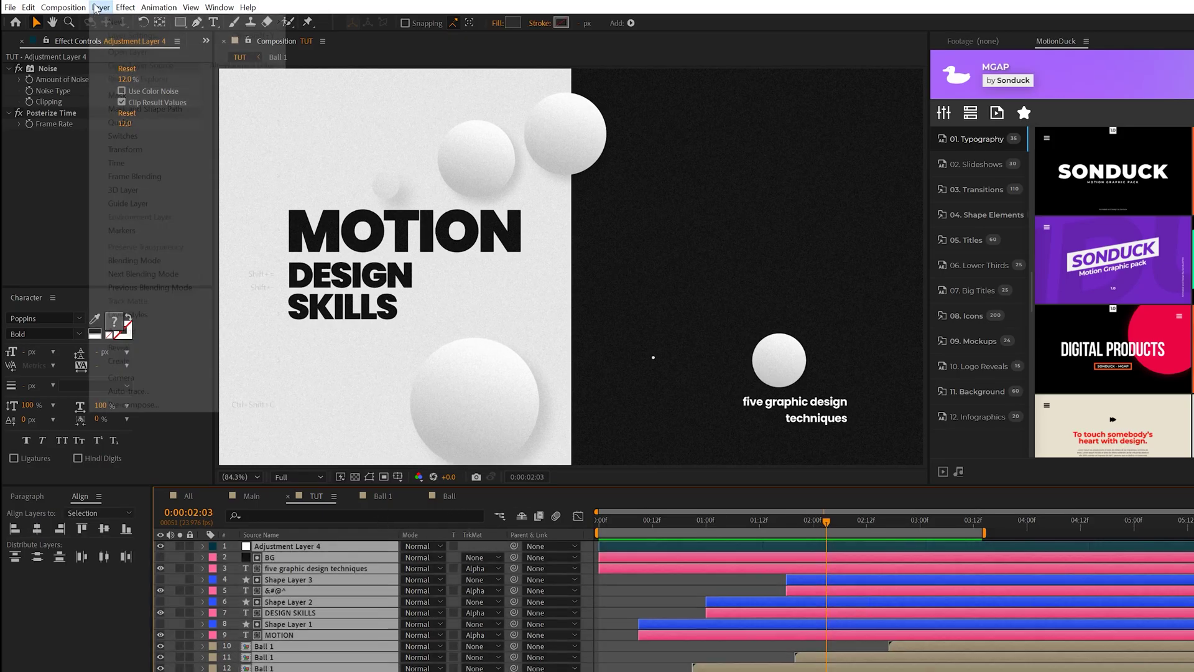
left_click(134, 405)
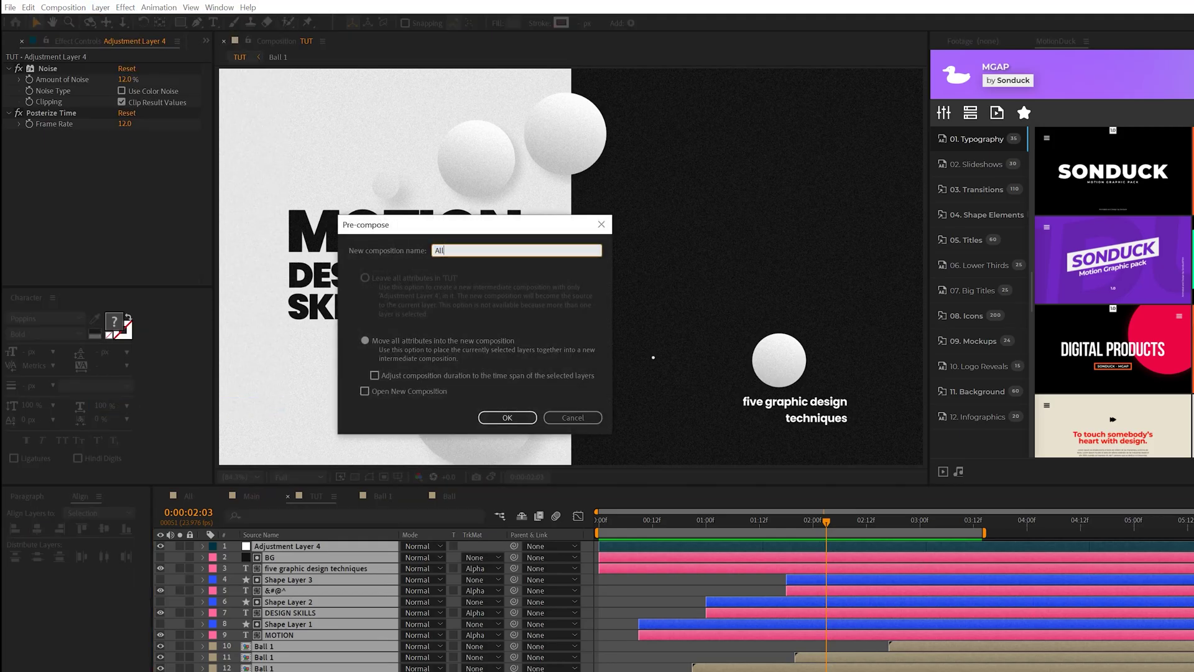
key("Return")
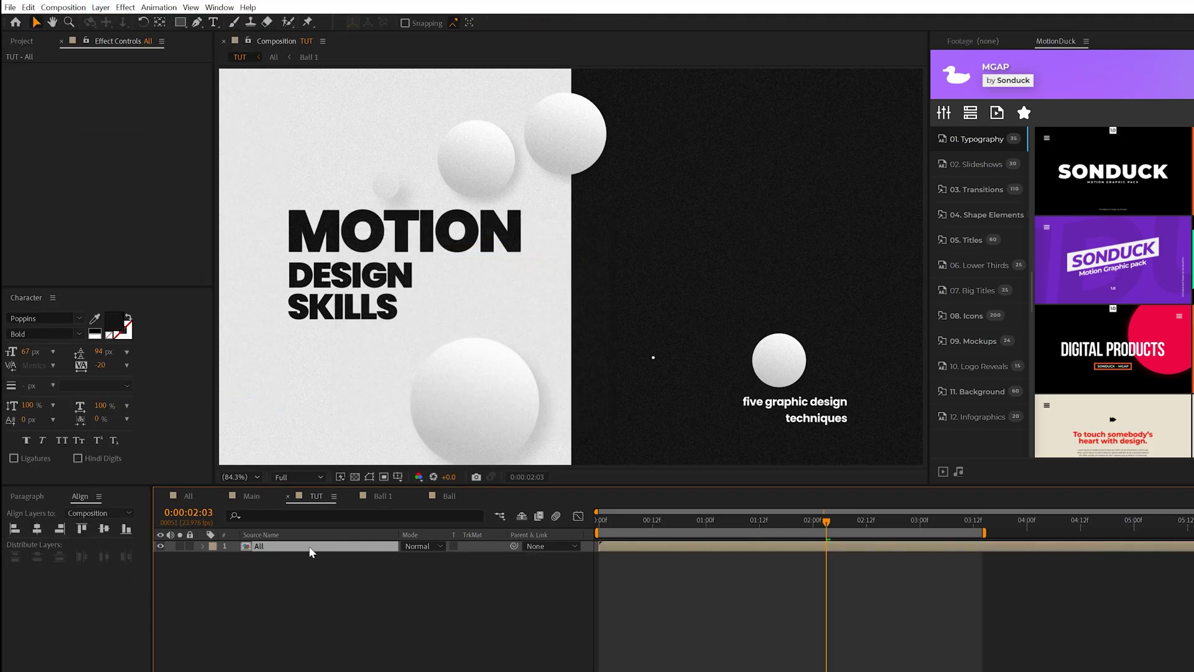
Give All's Position the expression wiggle(.5,100) and scrub back to check the shake
left_click(236, 556, "alt")
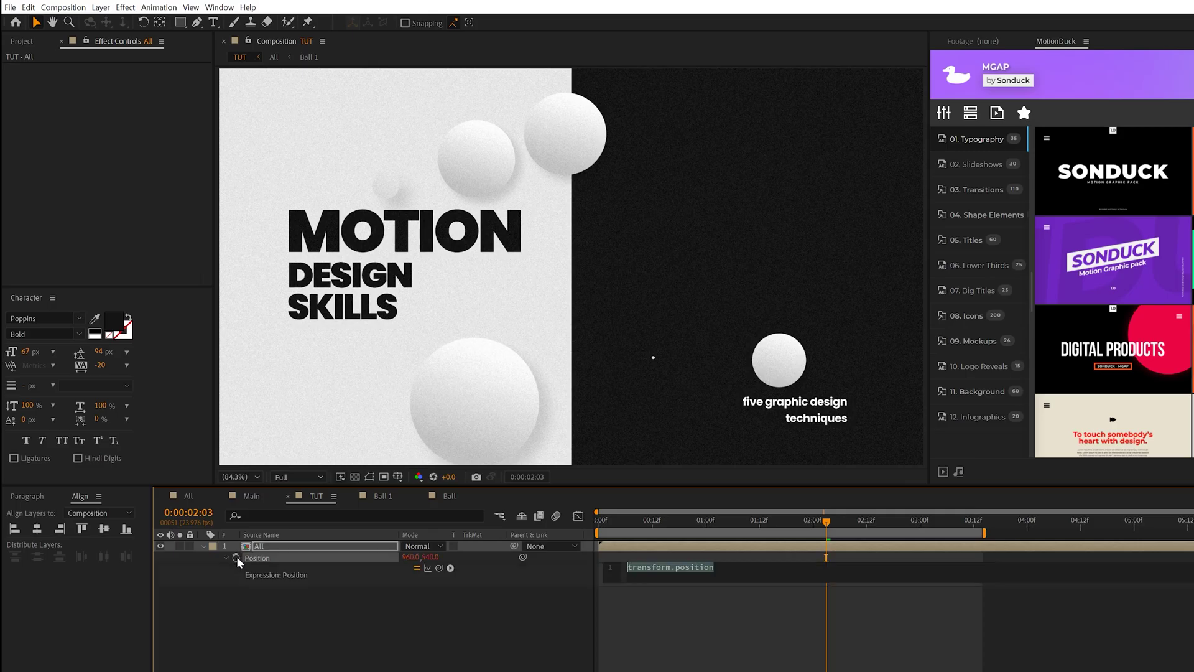
type("wi")
type("ggle(.5,100")
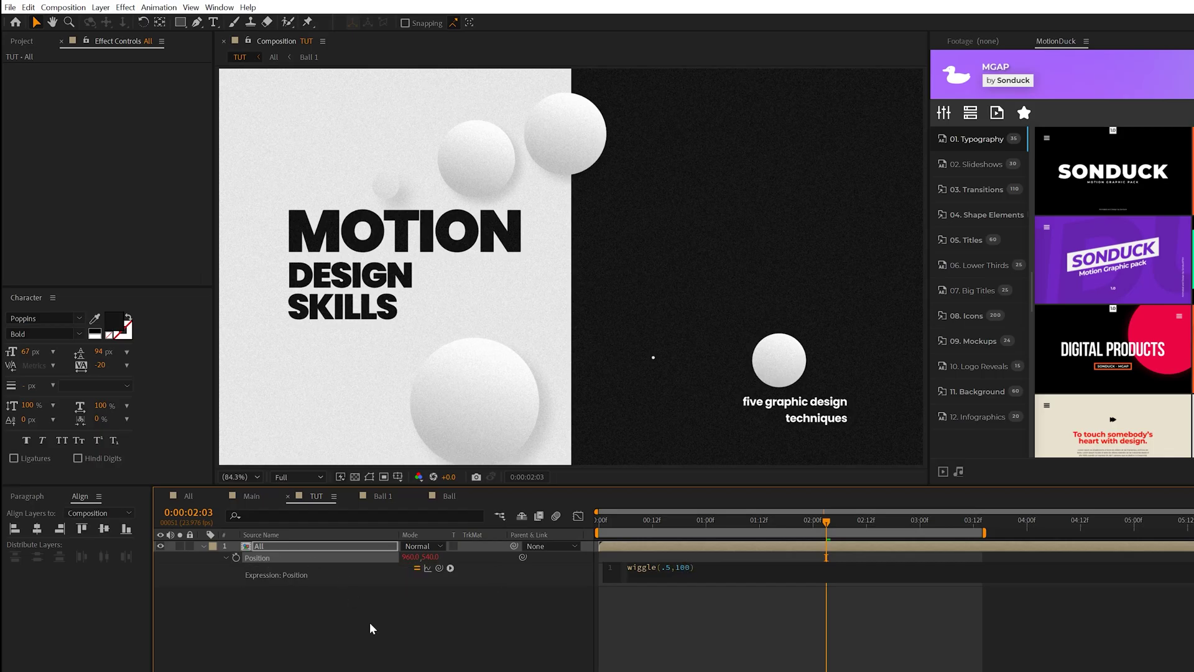
left_click(371, 627)
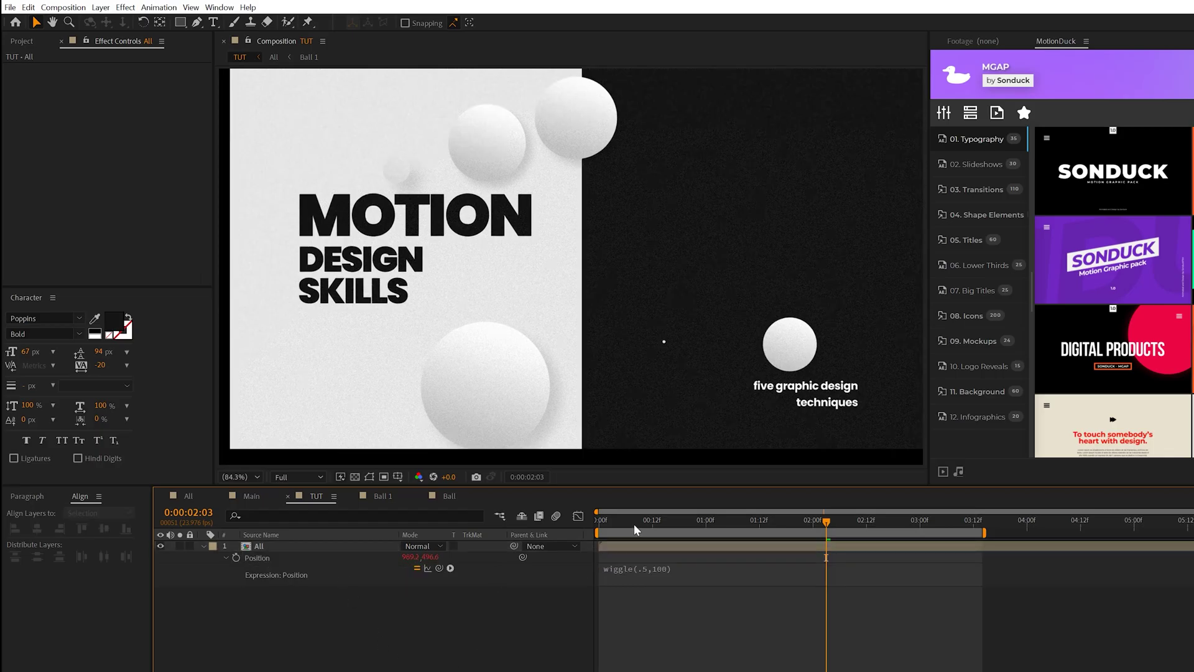
left_click_drag(635, 524, 934, 536)
left_click(259, 546)
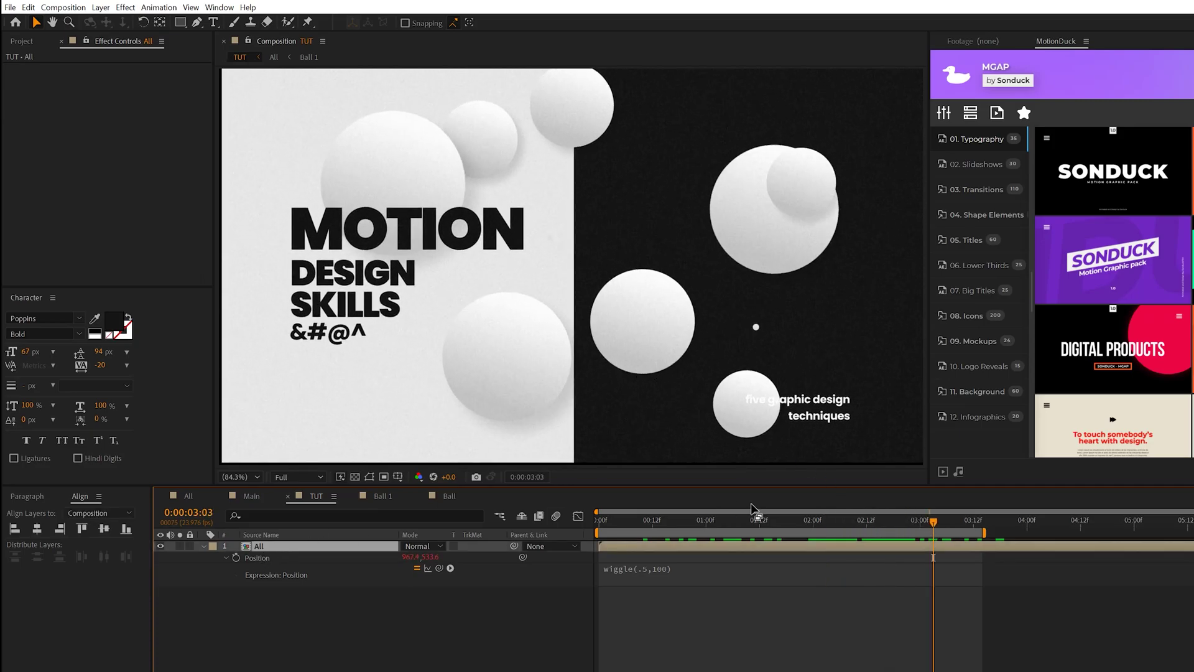
left_click_drag(746, 520, 818, 520)
Add Motion Tile to All with output width 240, output height 300 and Mirror Edges on
left_click(124, 7)
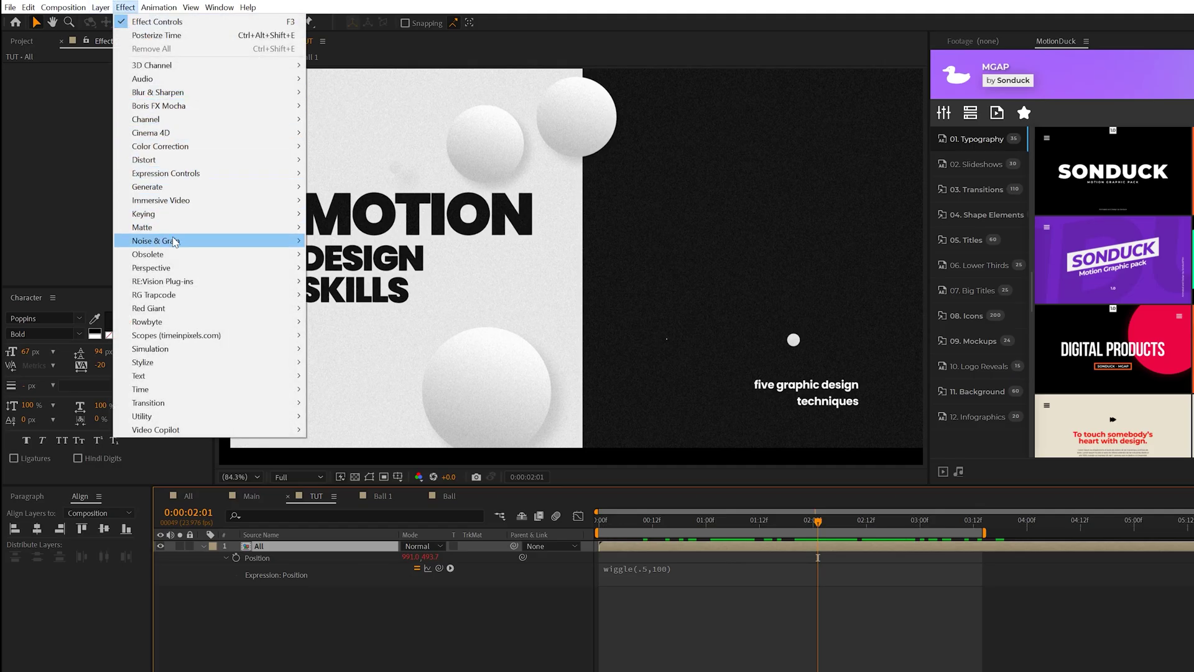
mouse_move(187, 362)
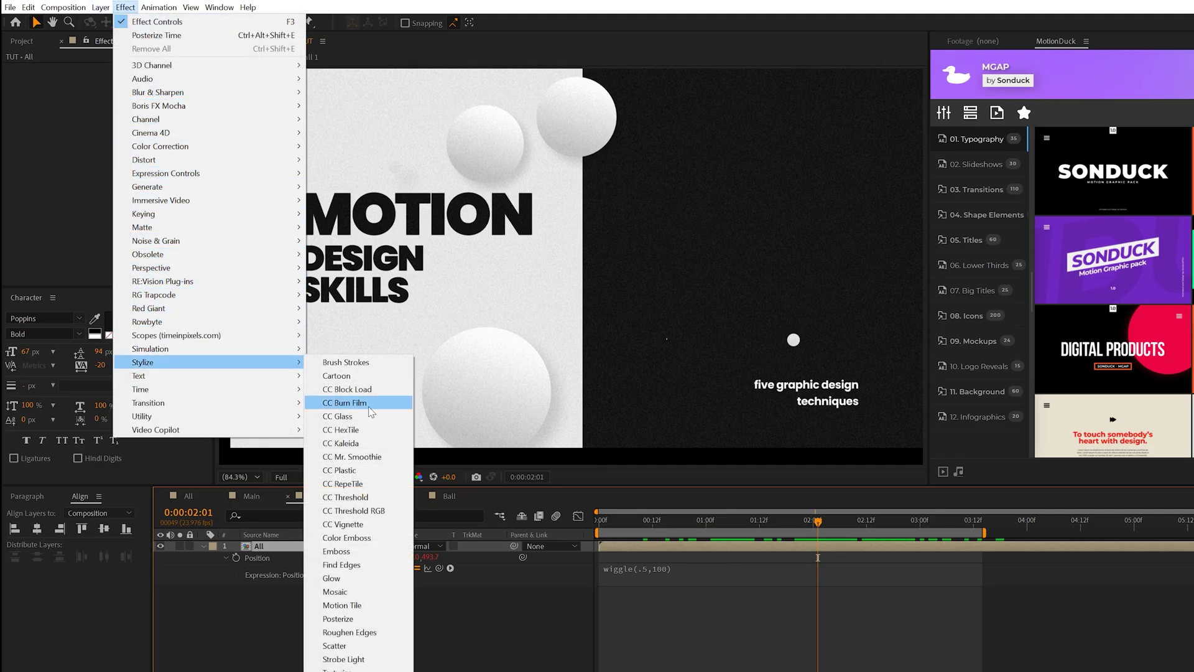
left_click(340, 605)
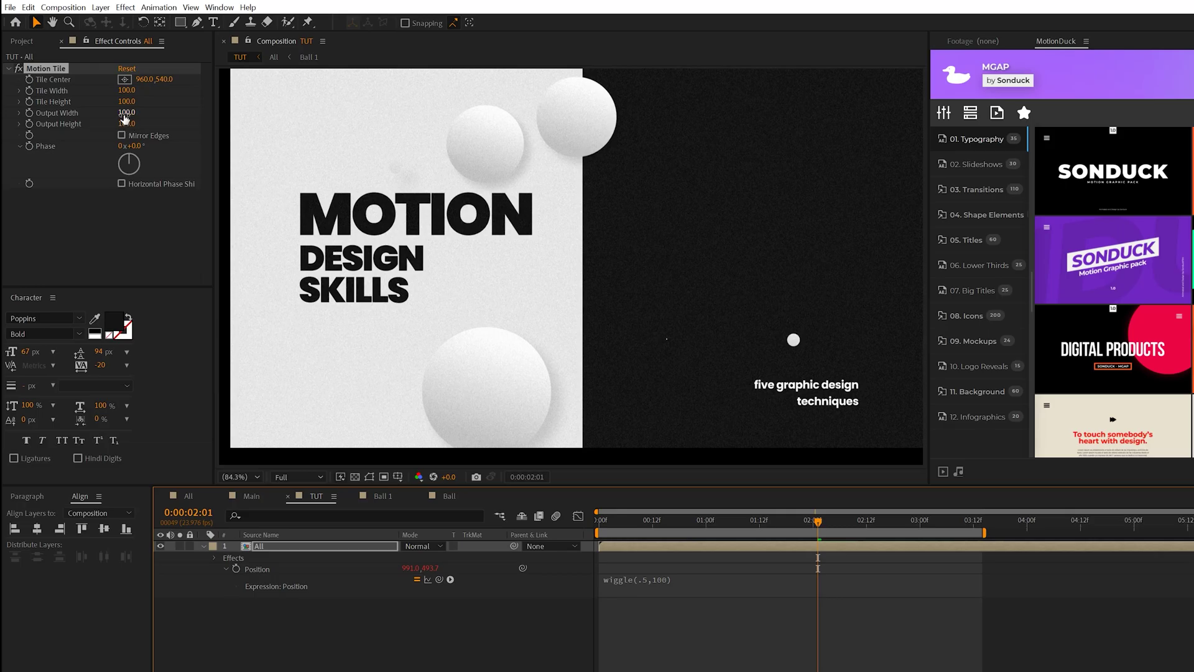
left_click_drag(127, 123, 140, 124)
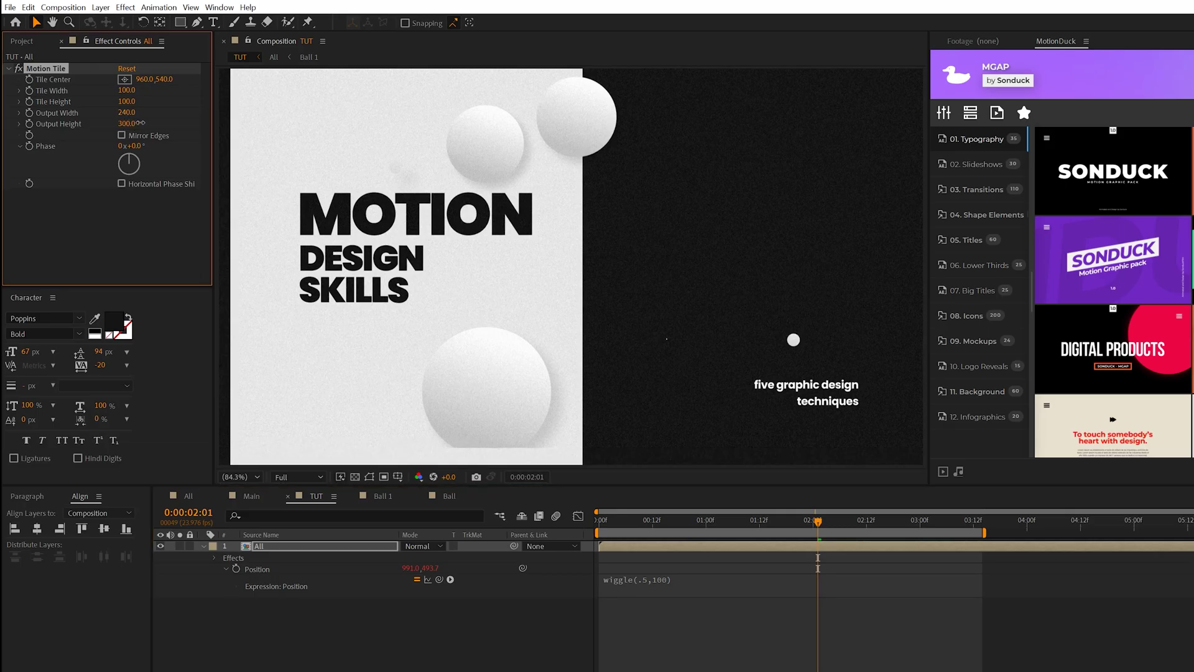
left_click(121, 136)
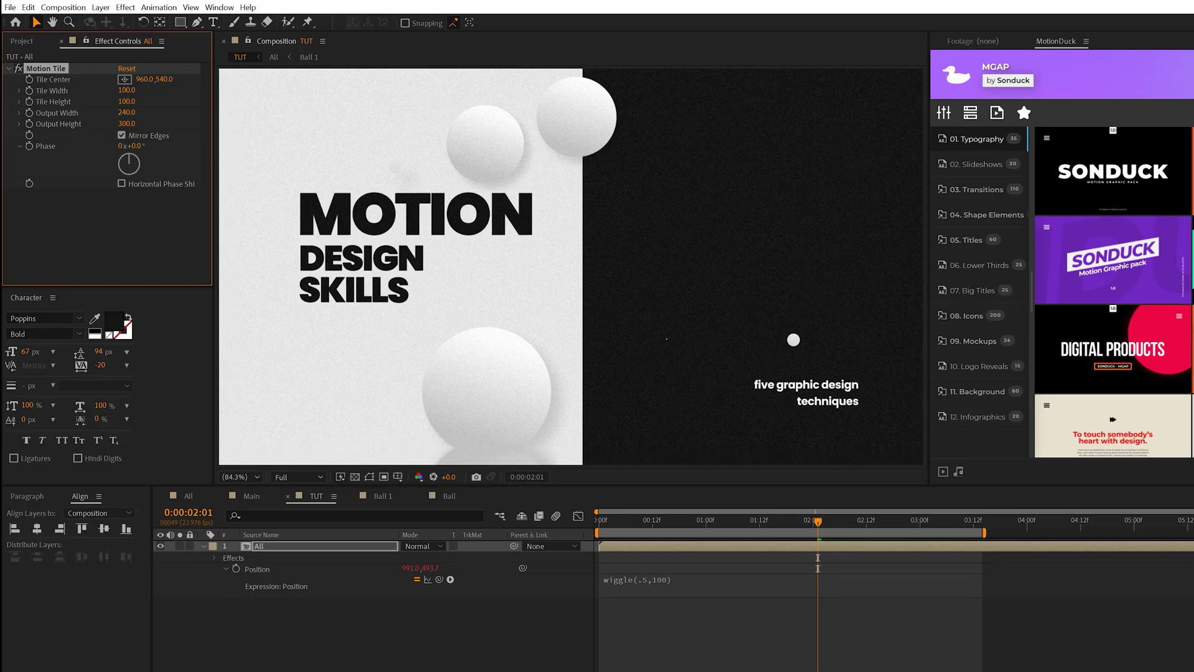